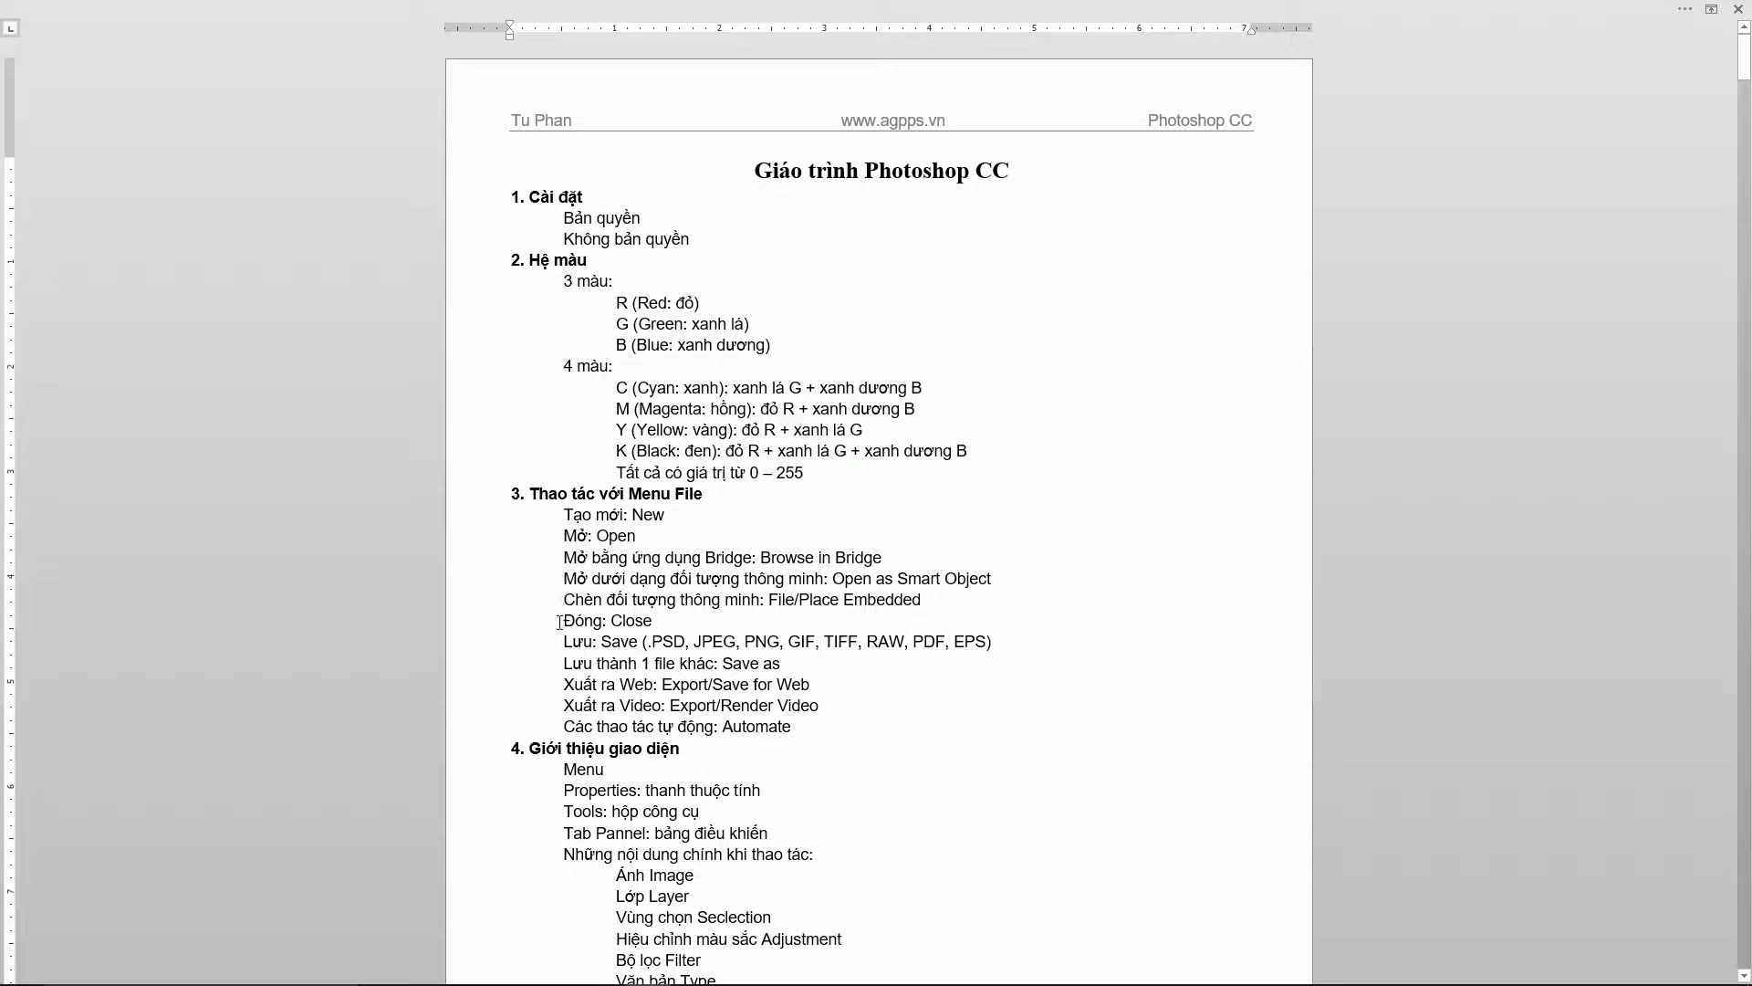
- Scroll the Word course notes down to section 5, the View-menu section
scroll(559, 622, "down", 3)
scroll(552, 676, "down", 4)
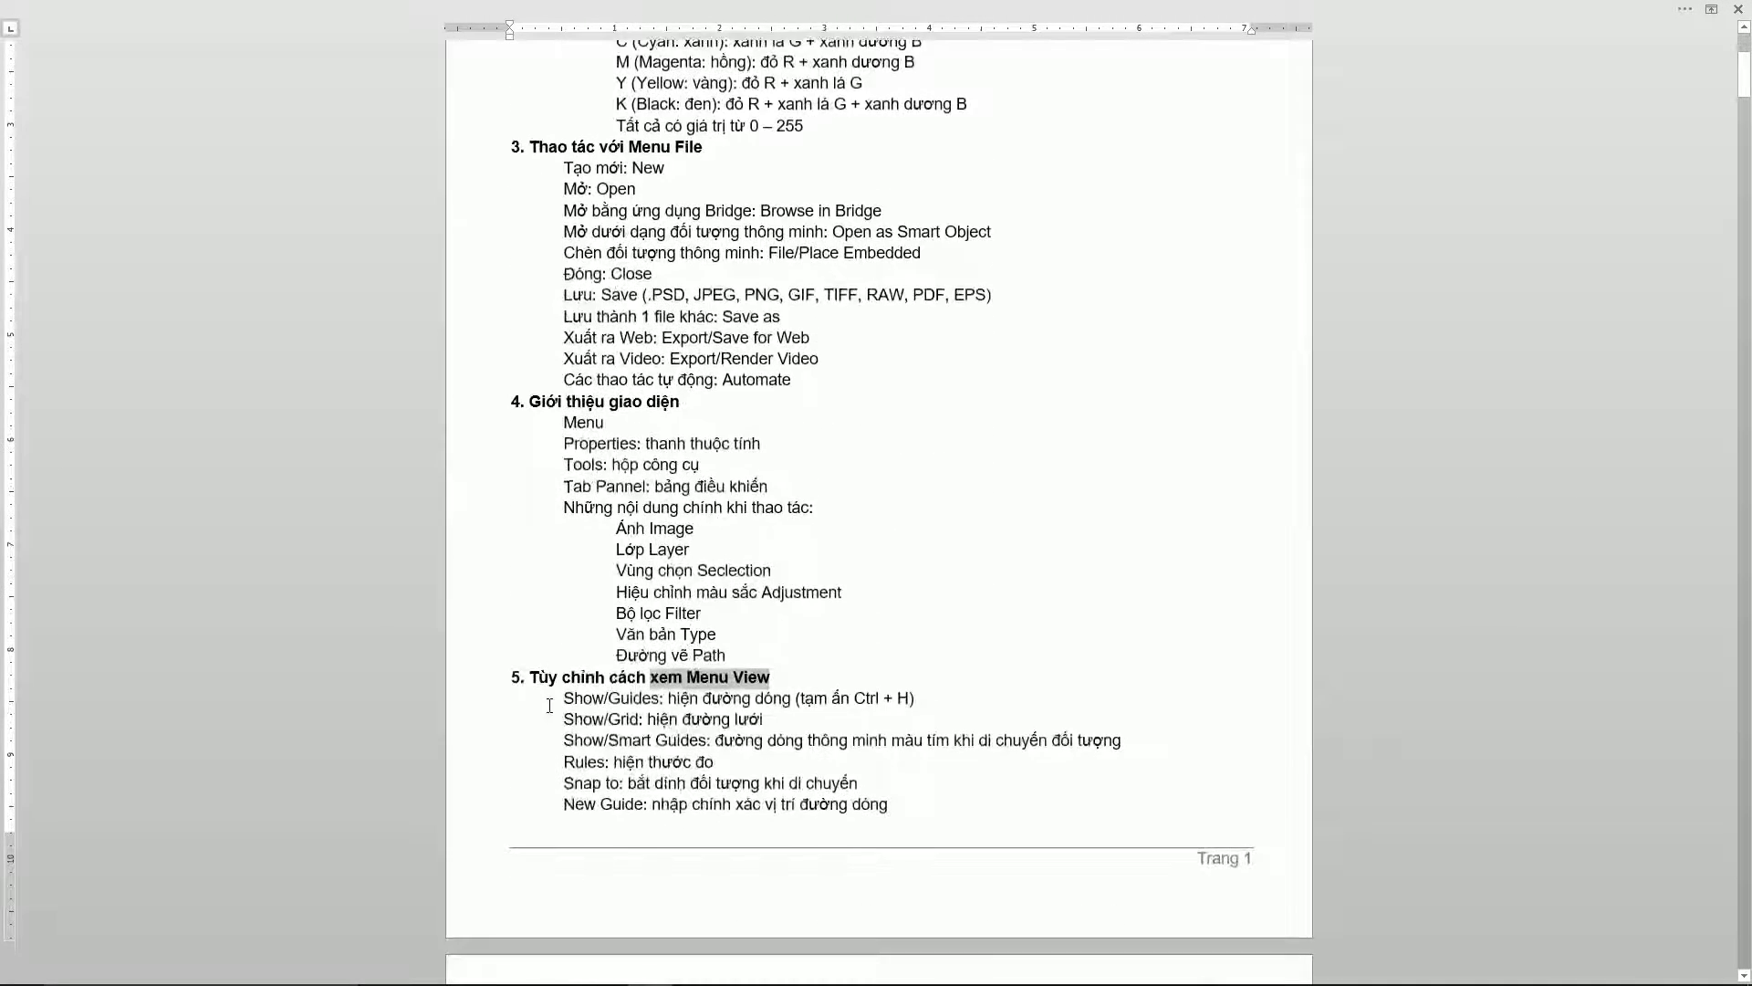
scroll(533, 669, "down", 2)
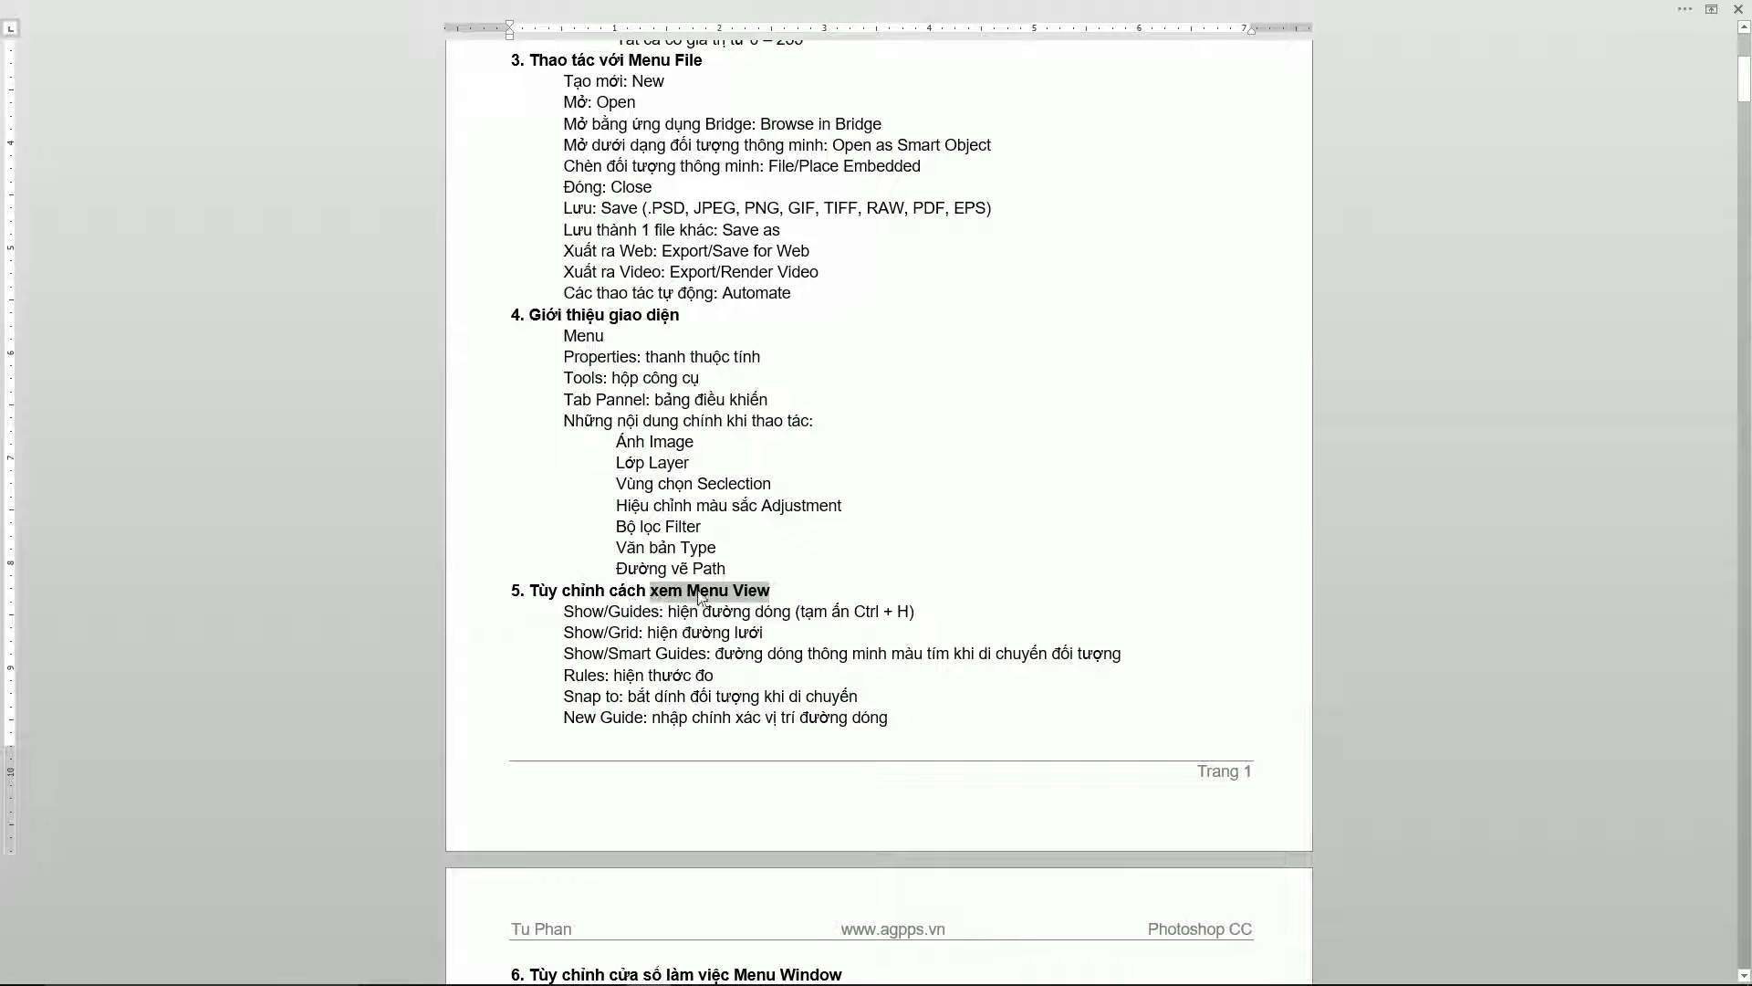
left_click(701, 595)
scroll(685, 590, "down", 2)
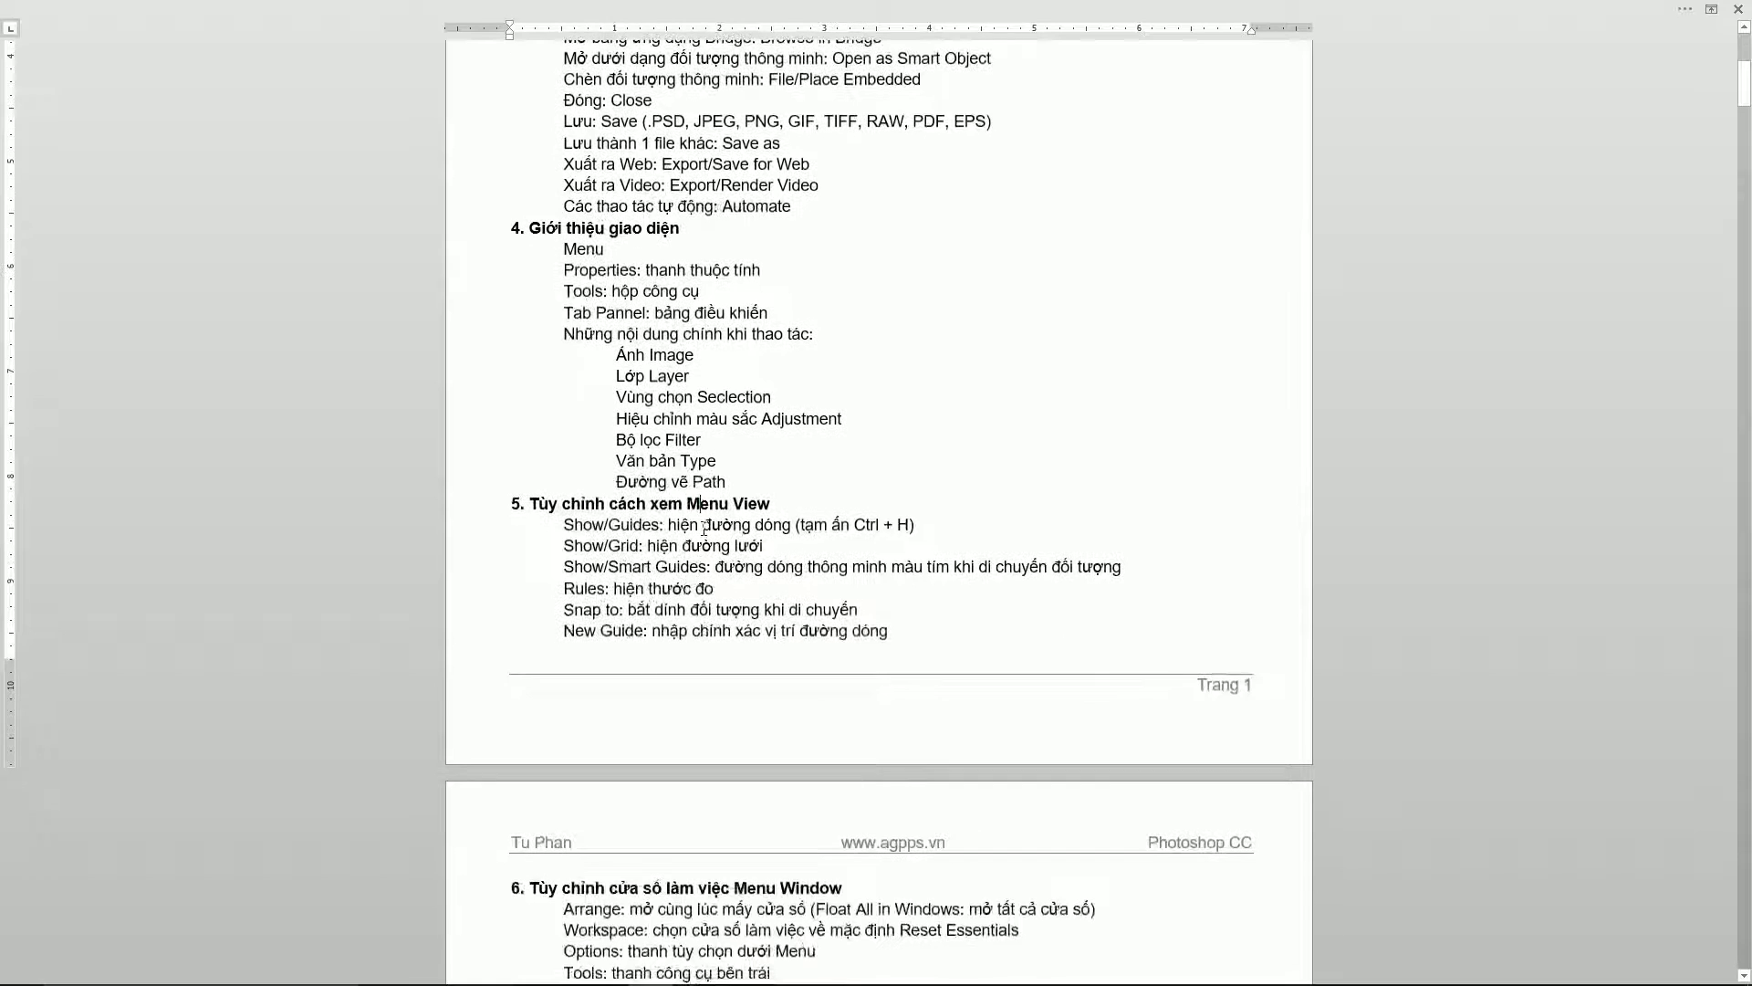
scroll(704, 526, "down", 2)
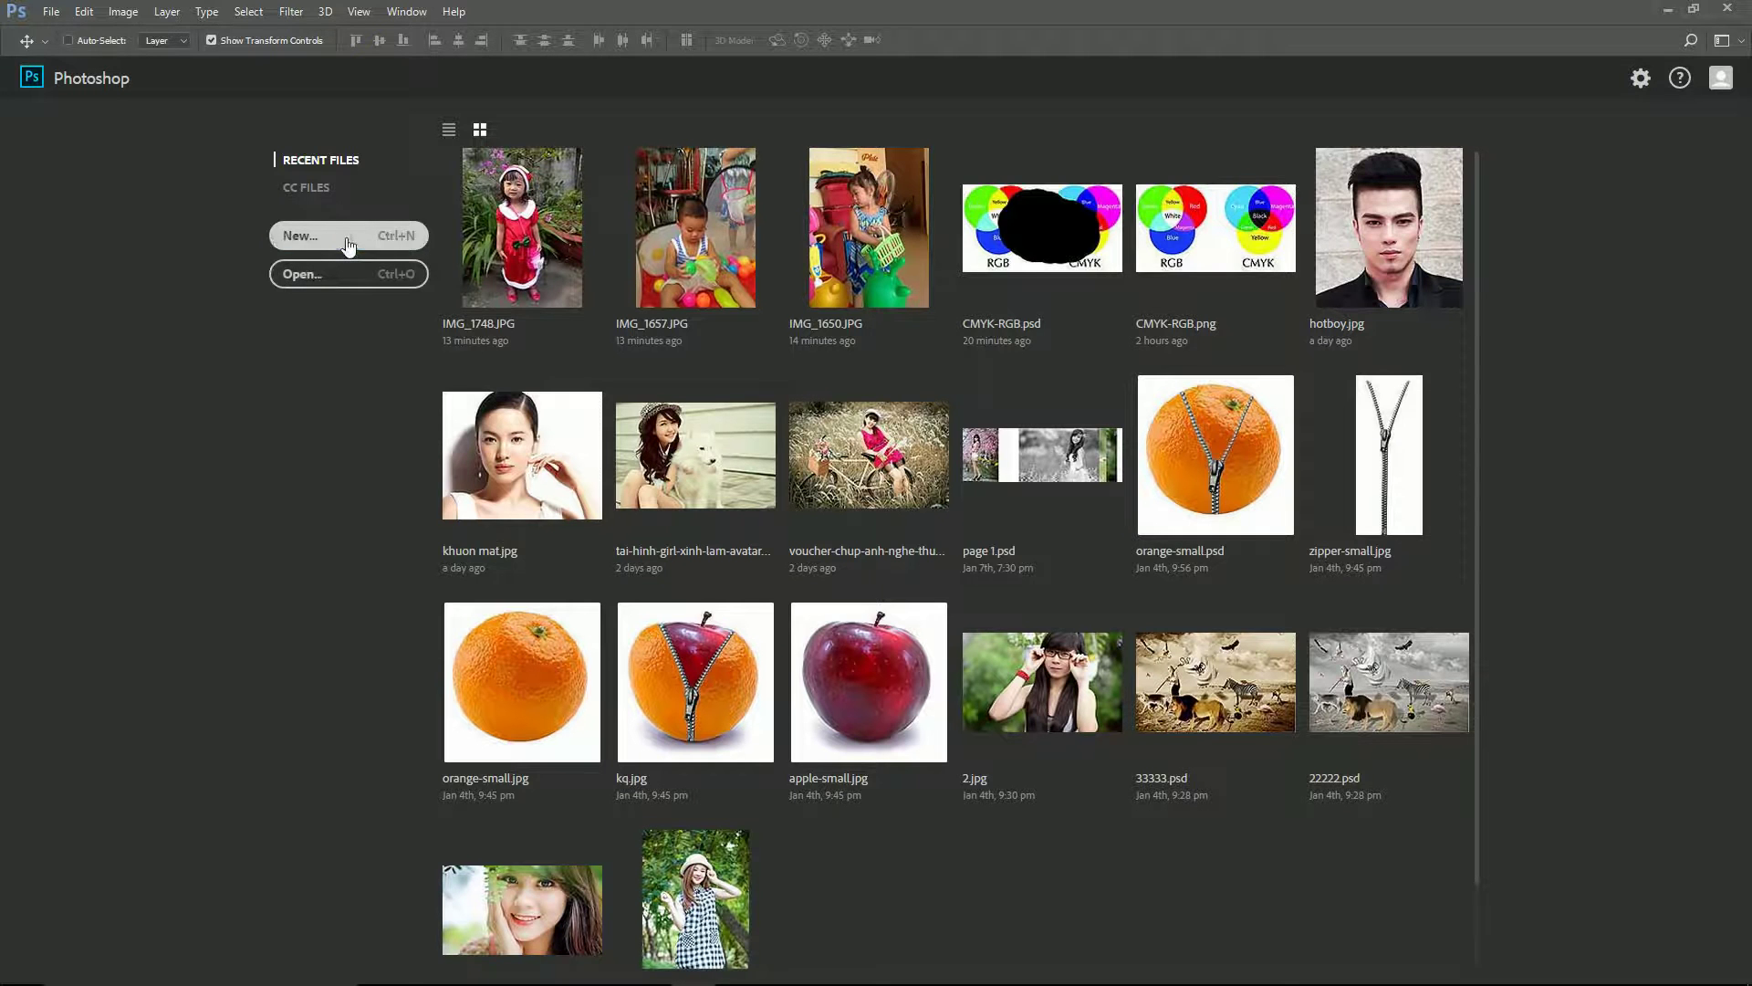
- Create a new blank A4 document, 210 × 297 mm at 300 ppi
left_click(347, 240)
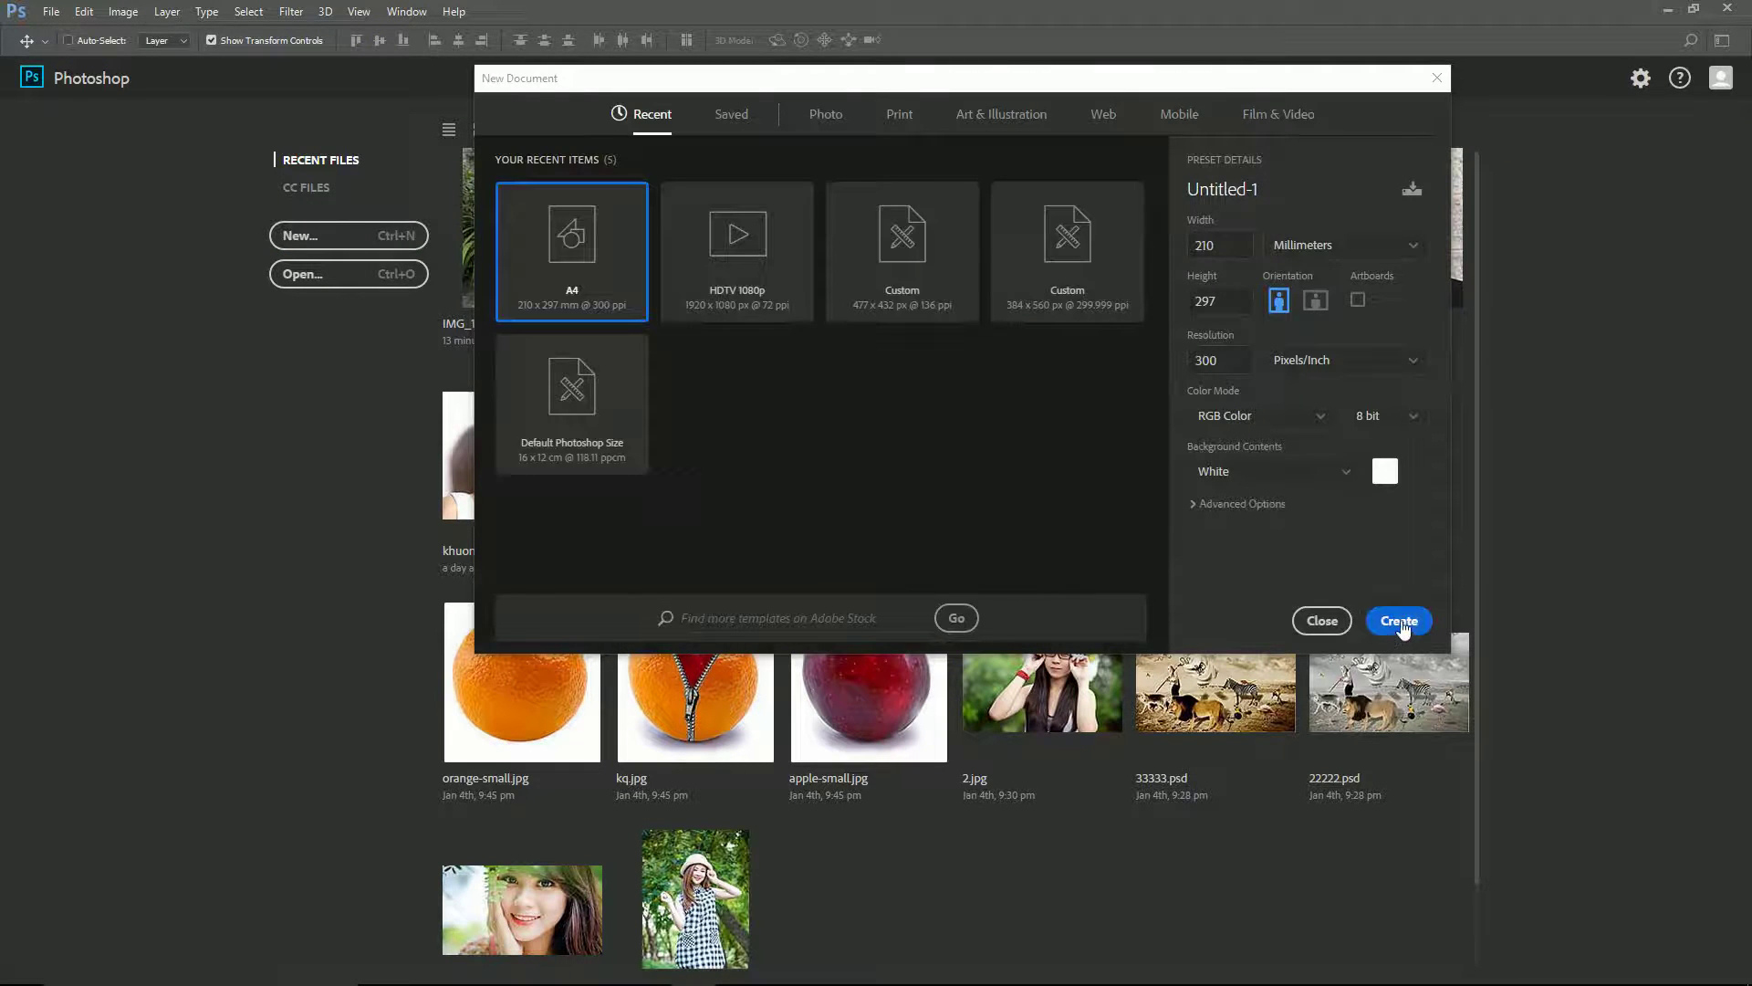
left_click(1399, 621)
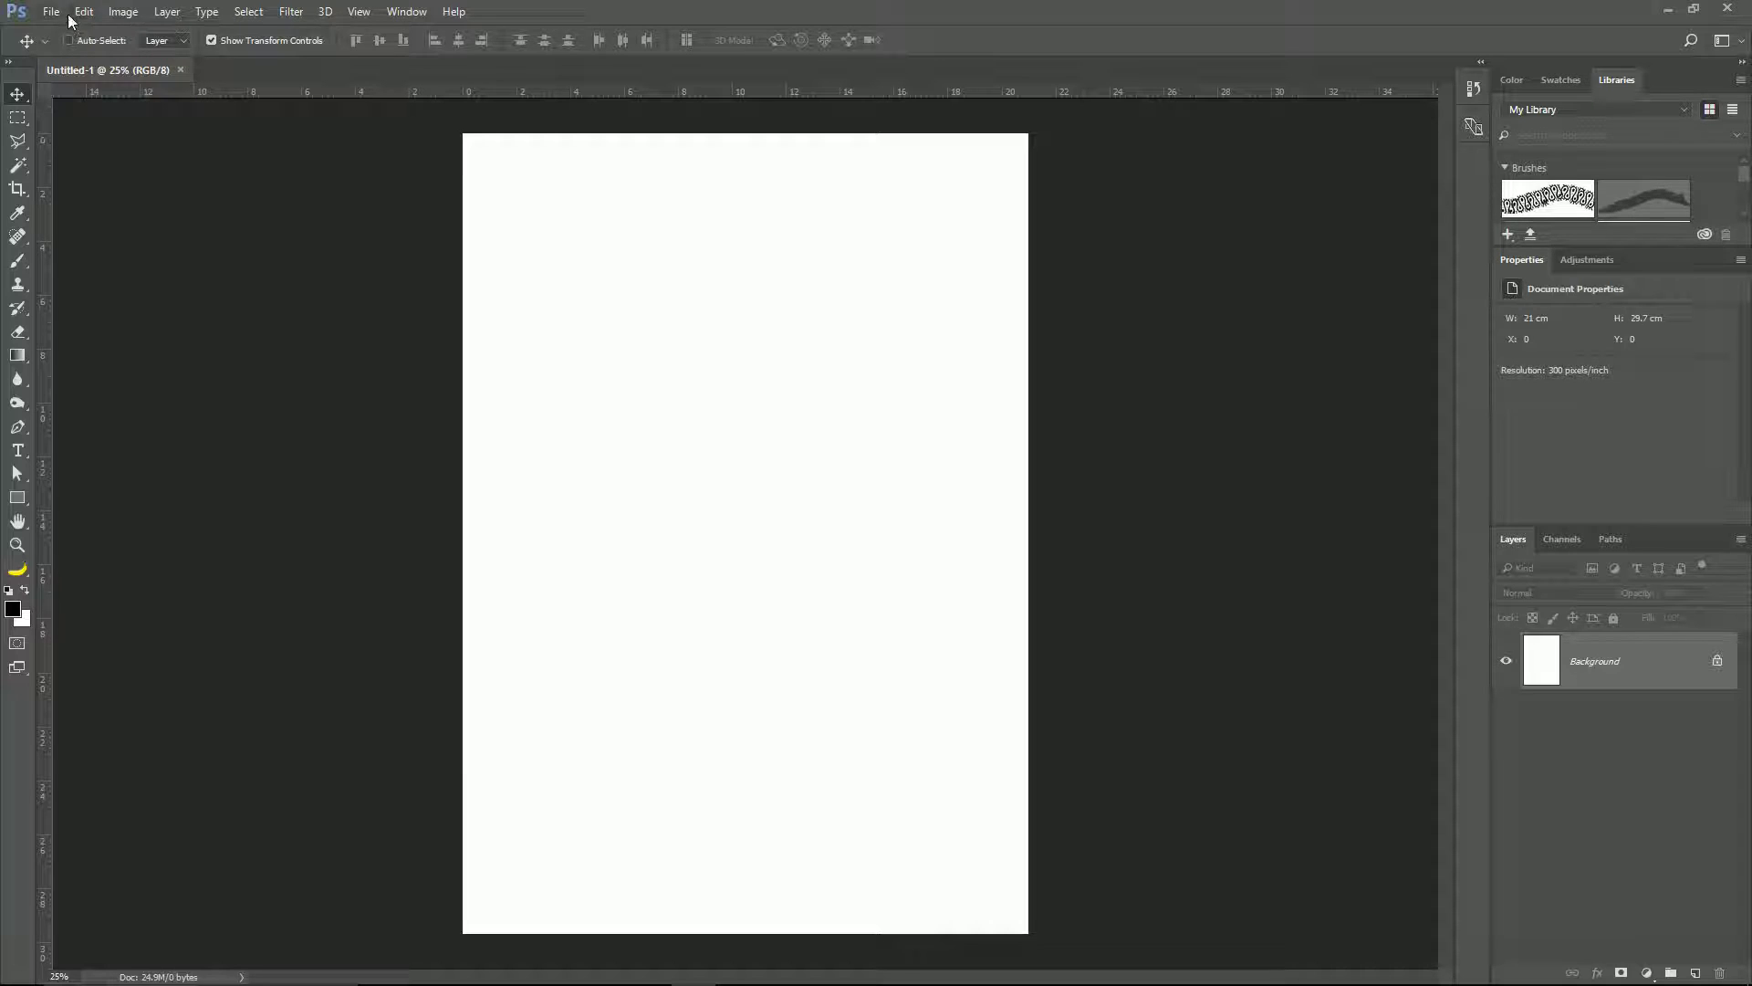
left_click(359, 13)
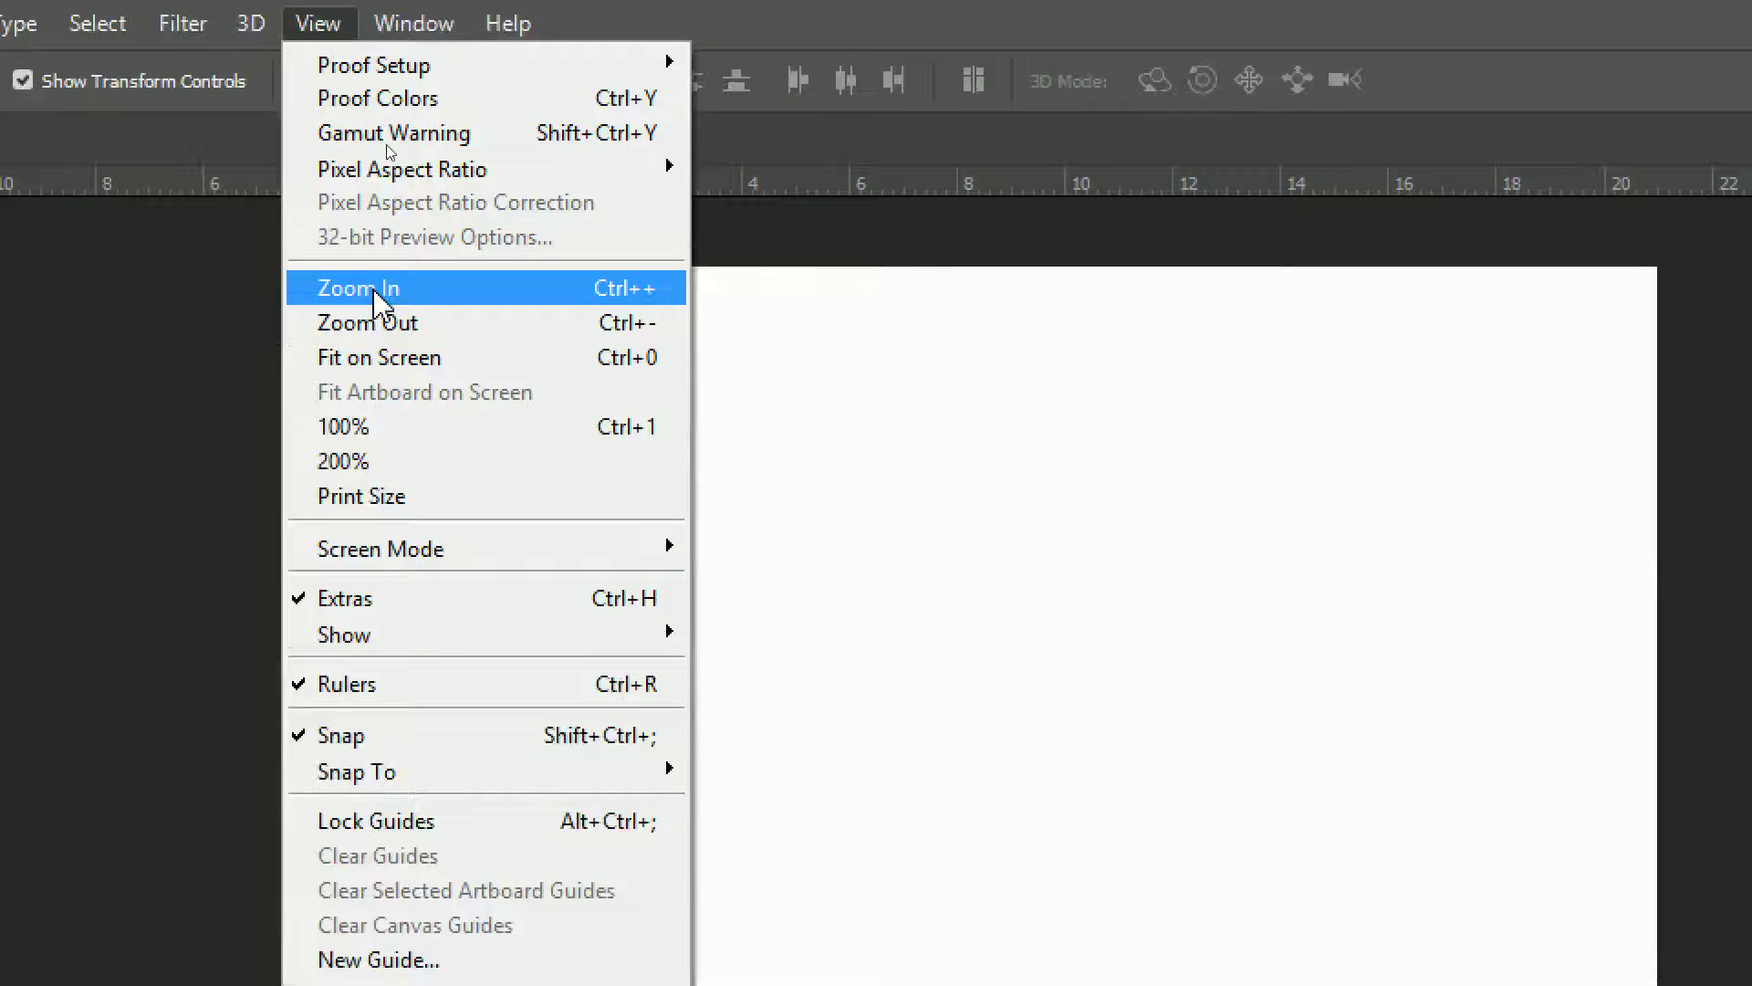
- Try the View menu's Zoom In, Zoom Out and Fit on Screen on the blank page
left_click(374, 291)
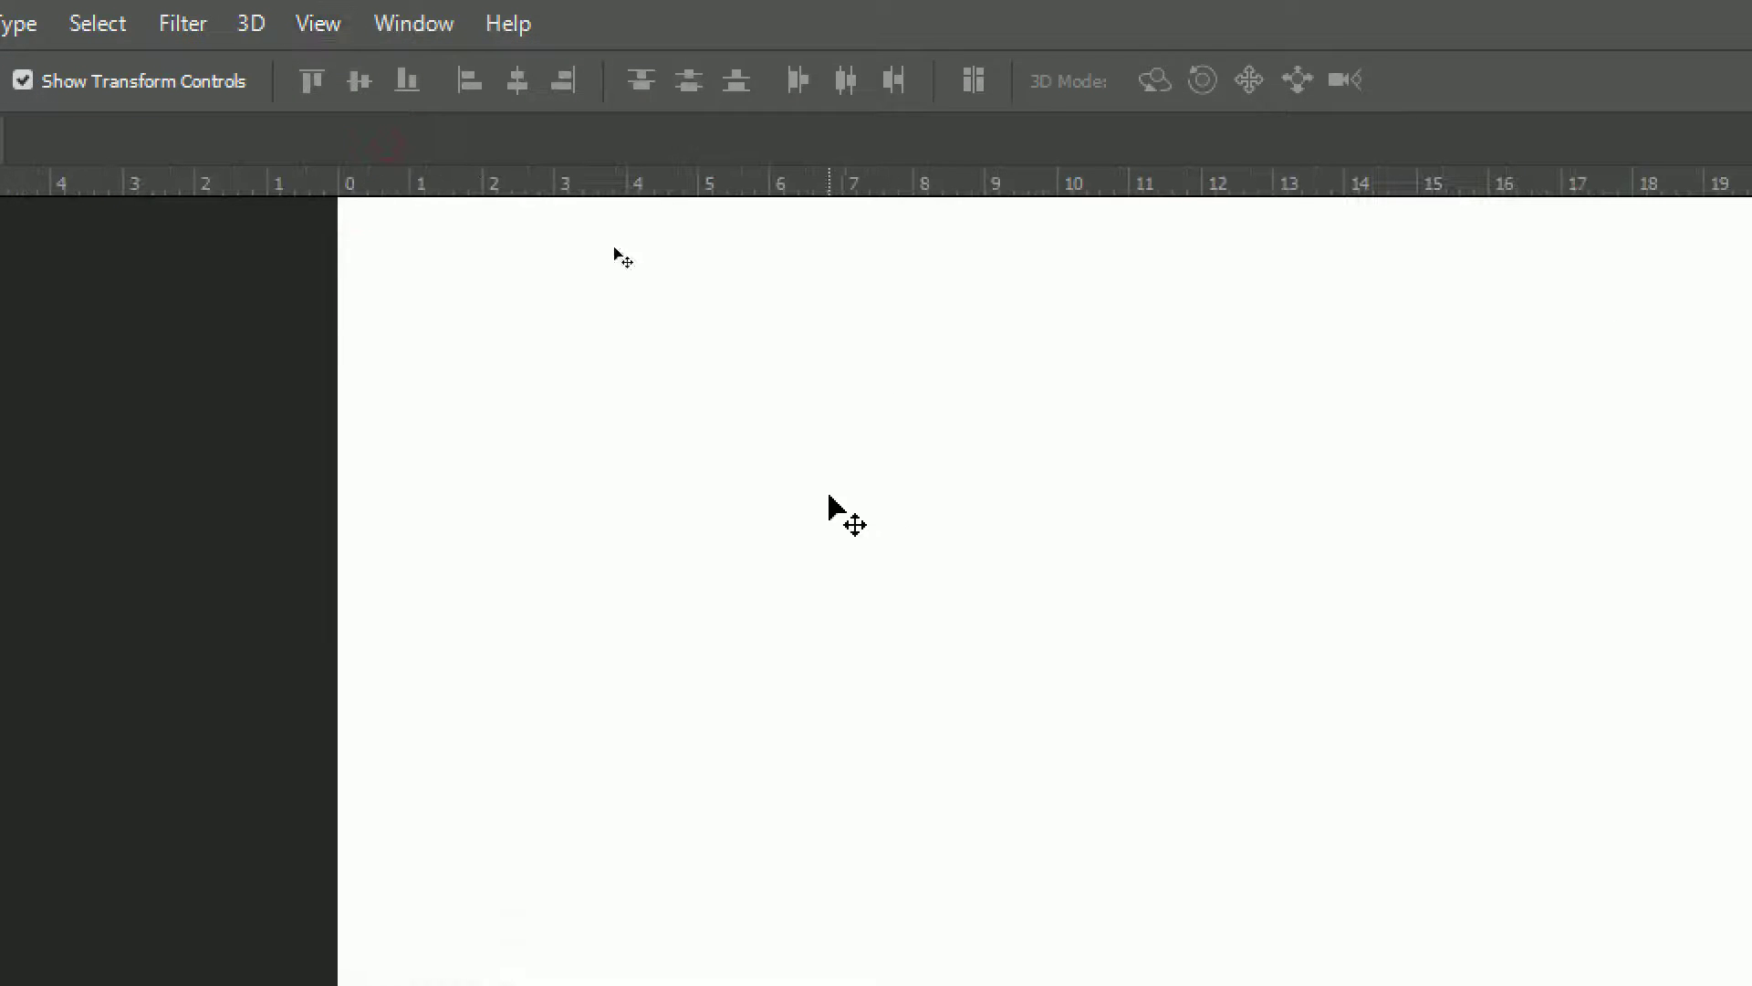
left_click(329, 22)
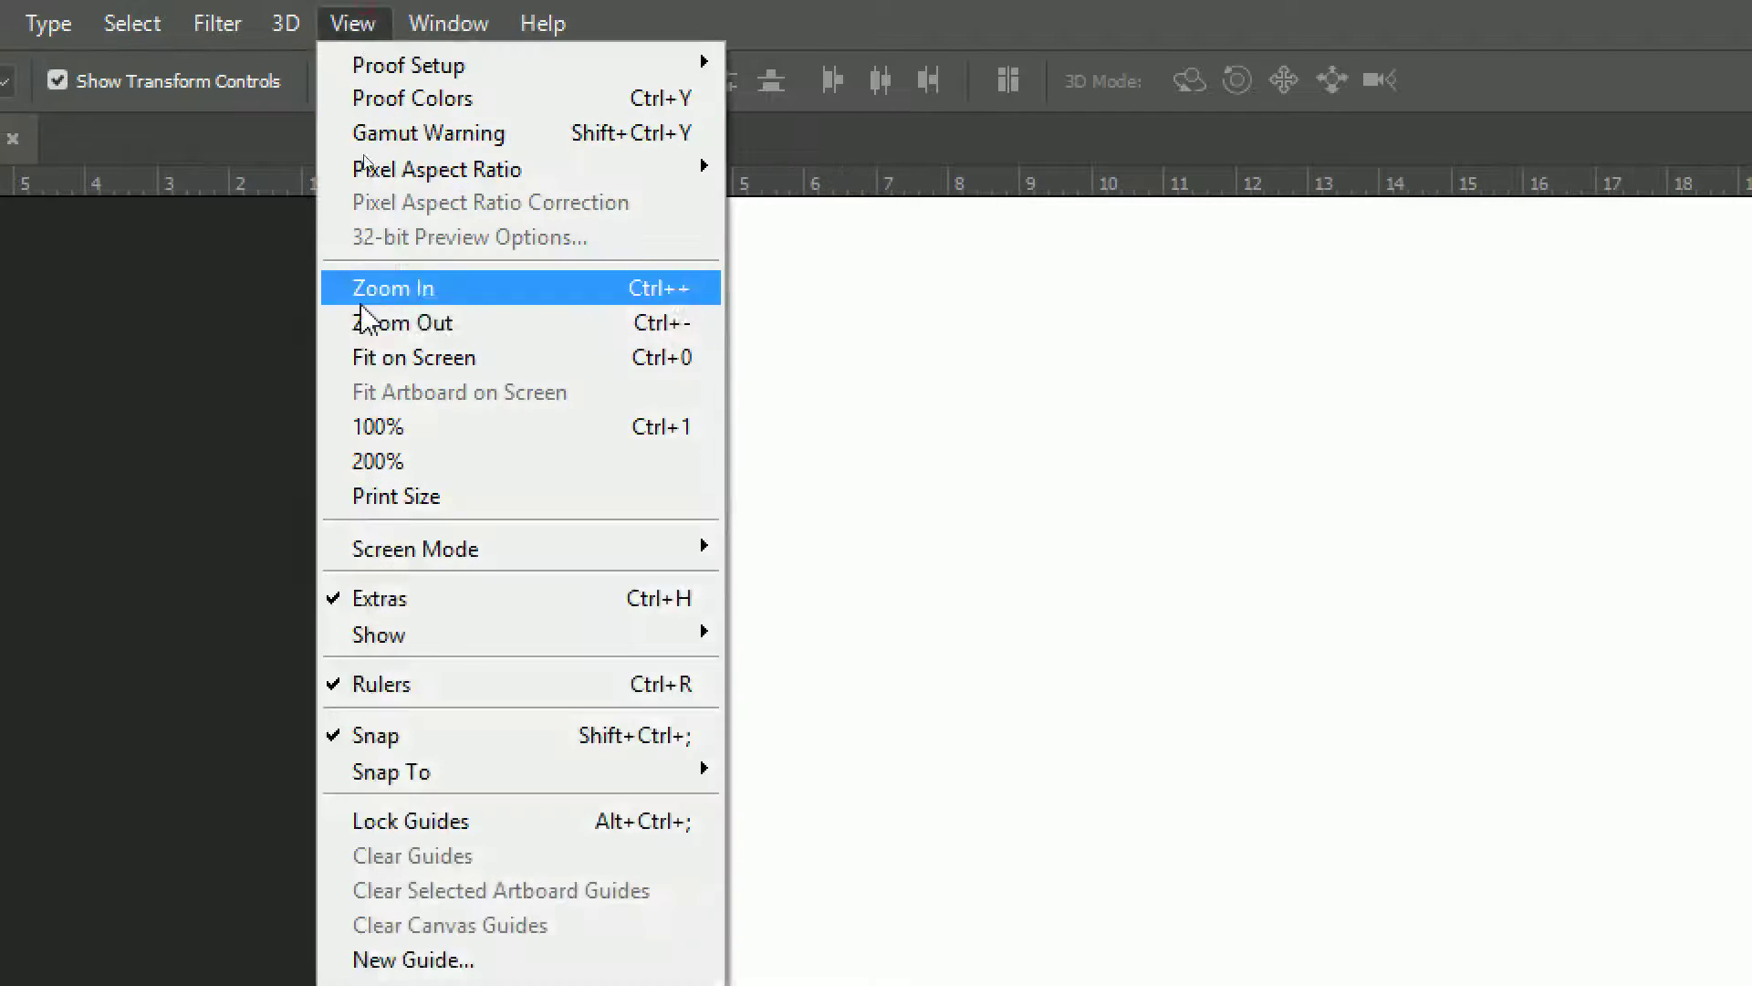
left_click(397, 334)
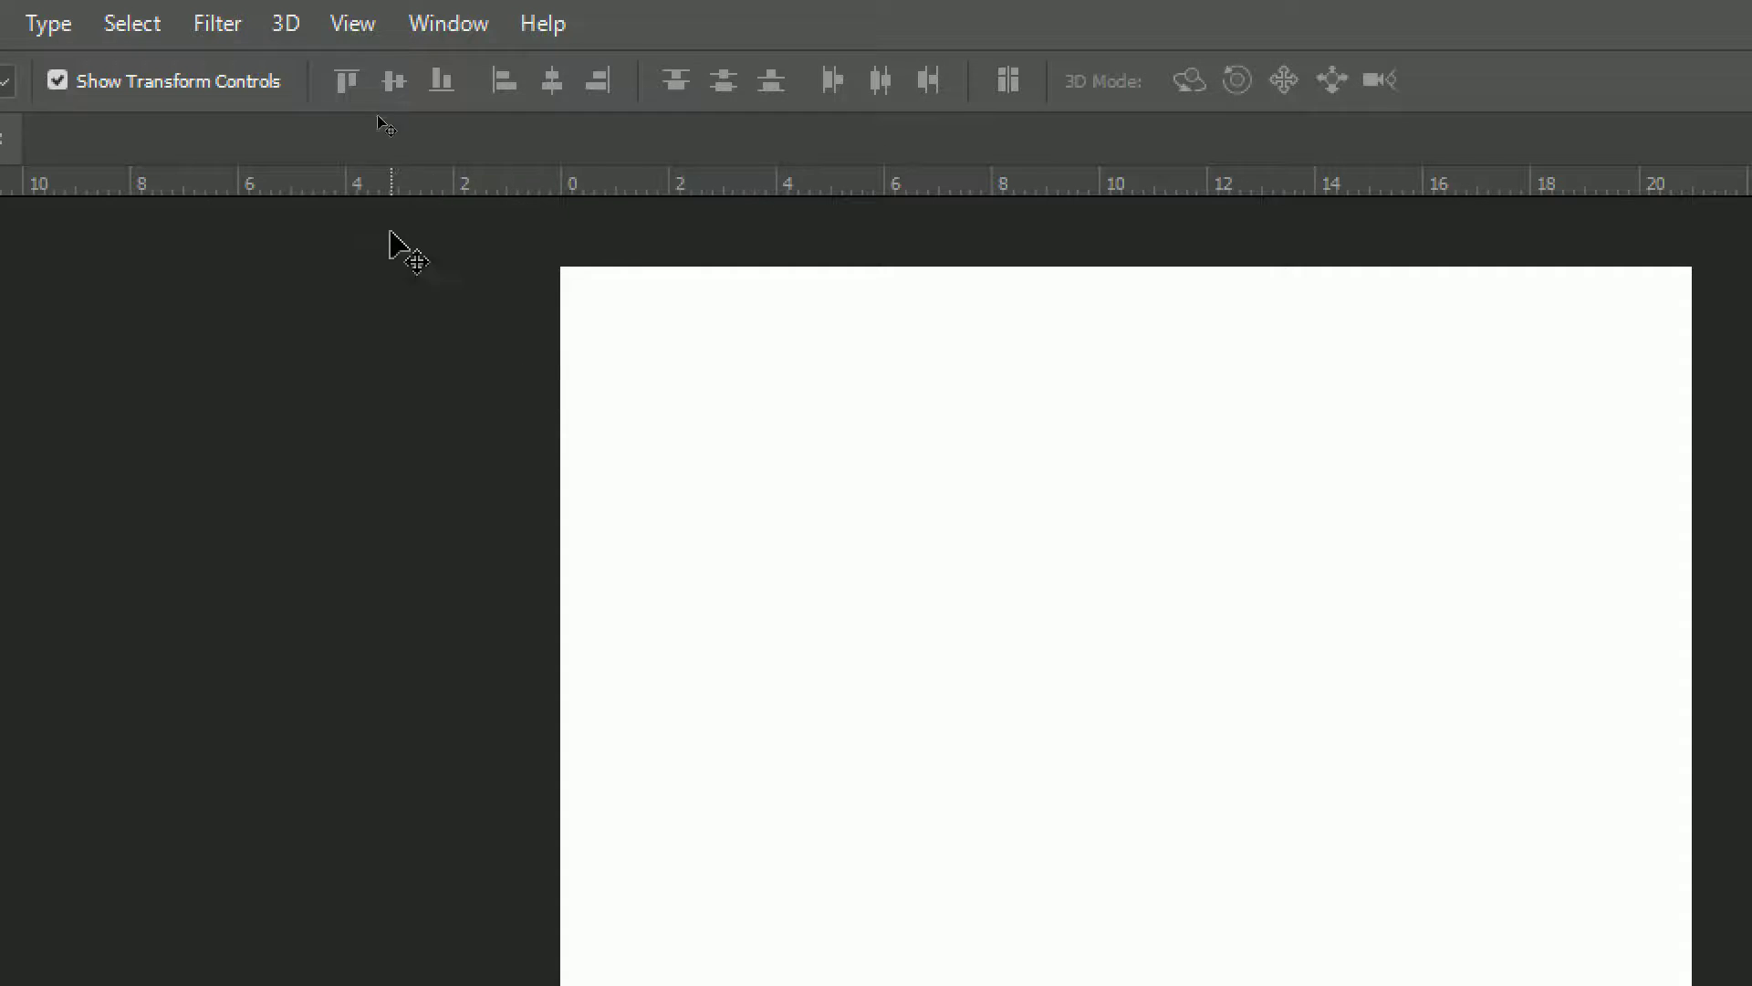
left_click(337, 8)
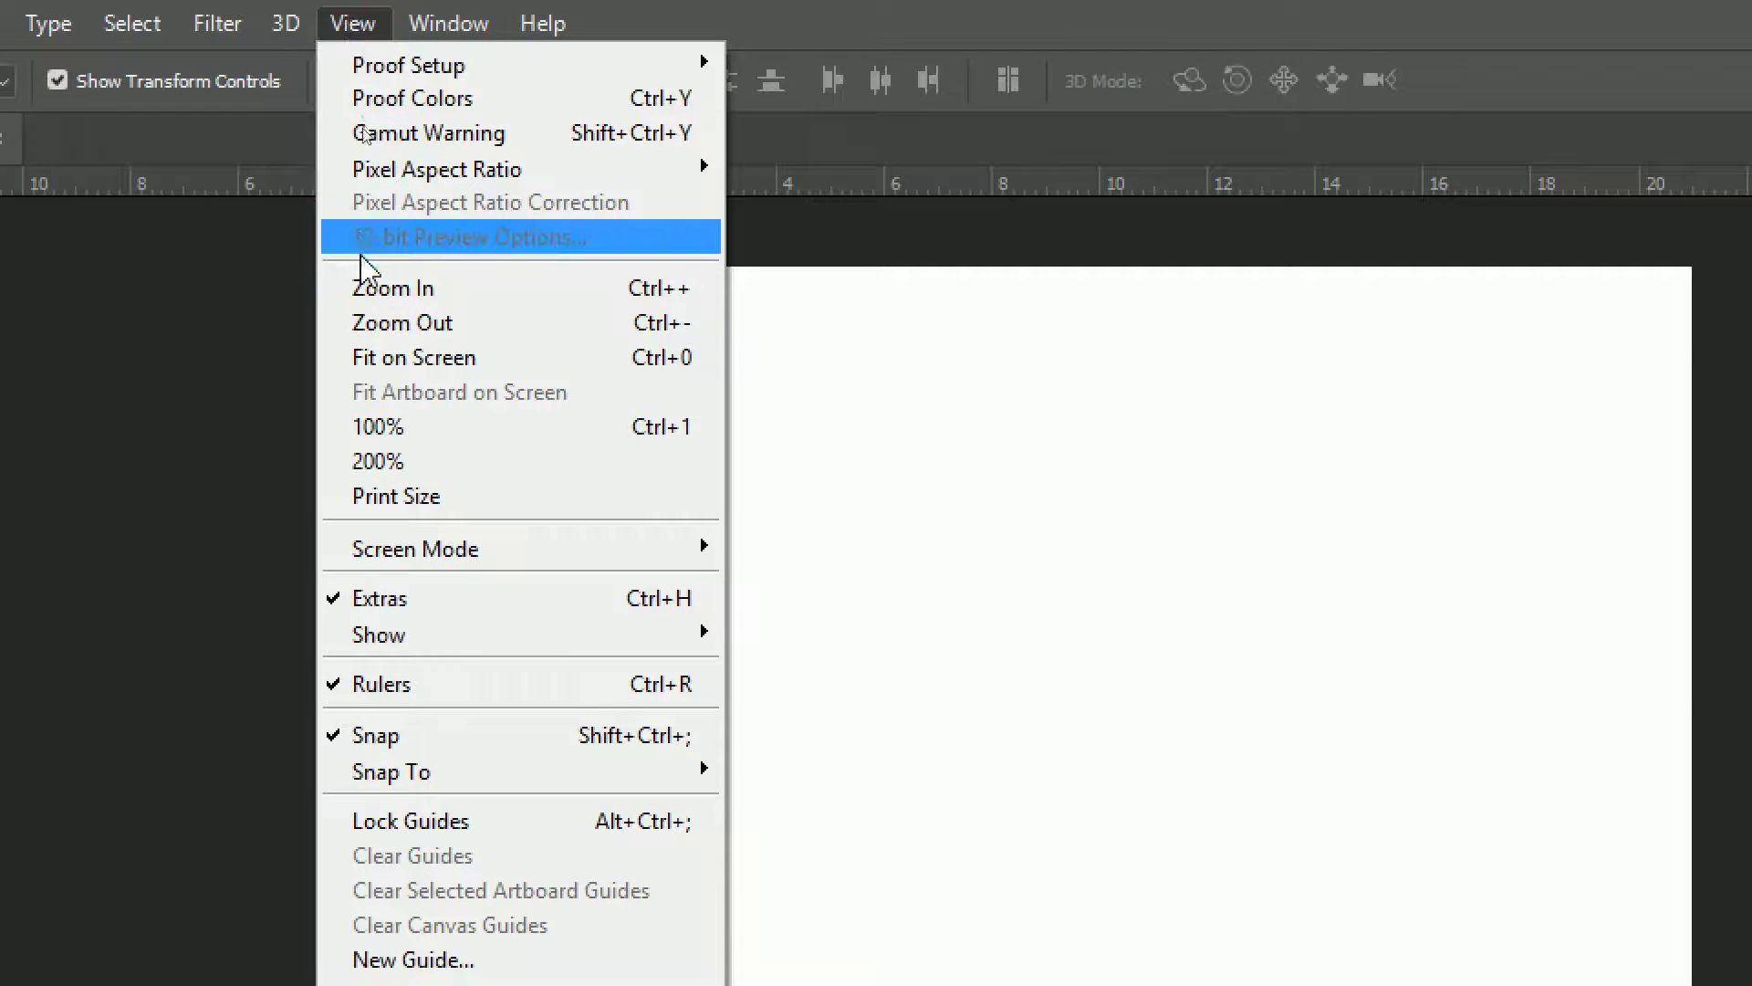
left_click(458, 375)
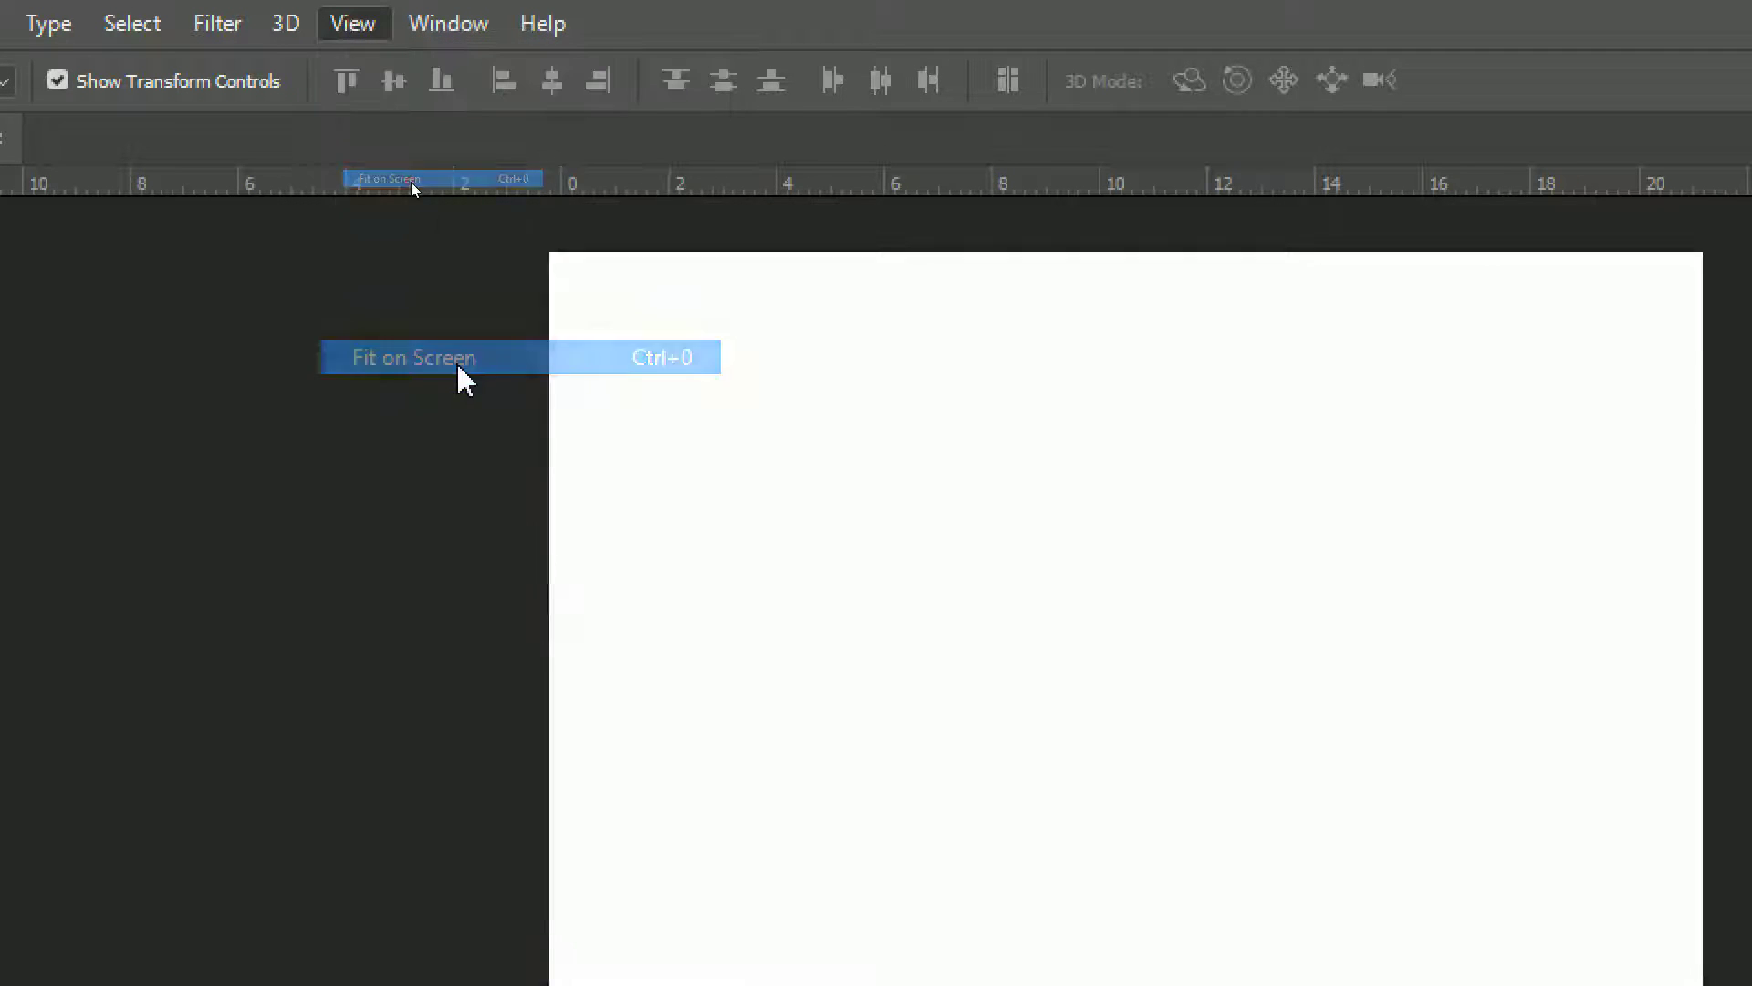
left_click(347, 23)
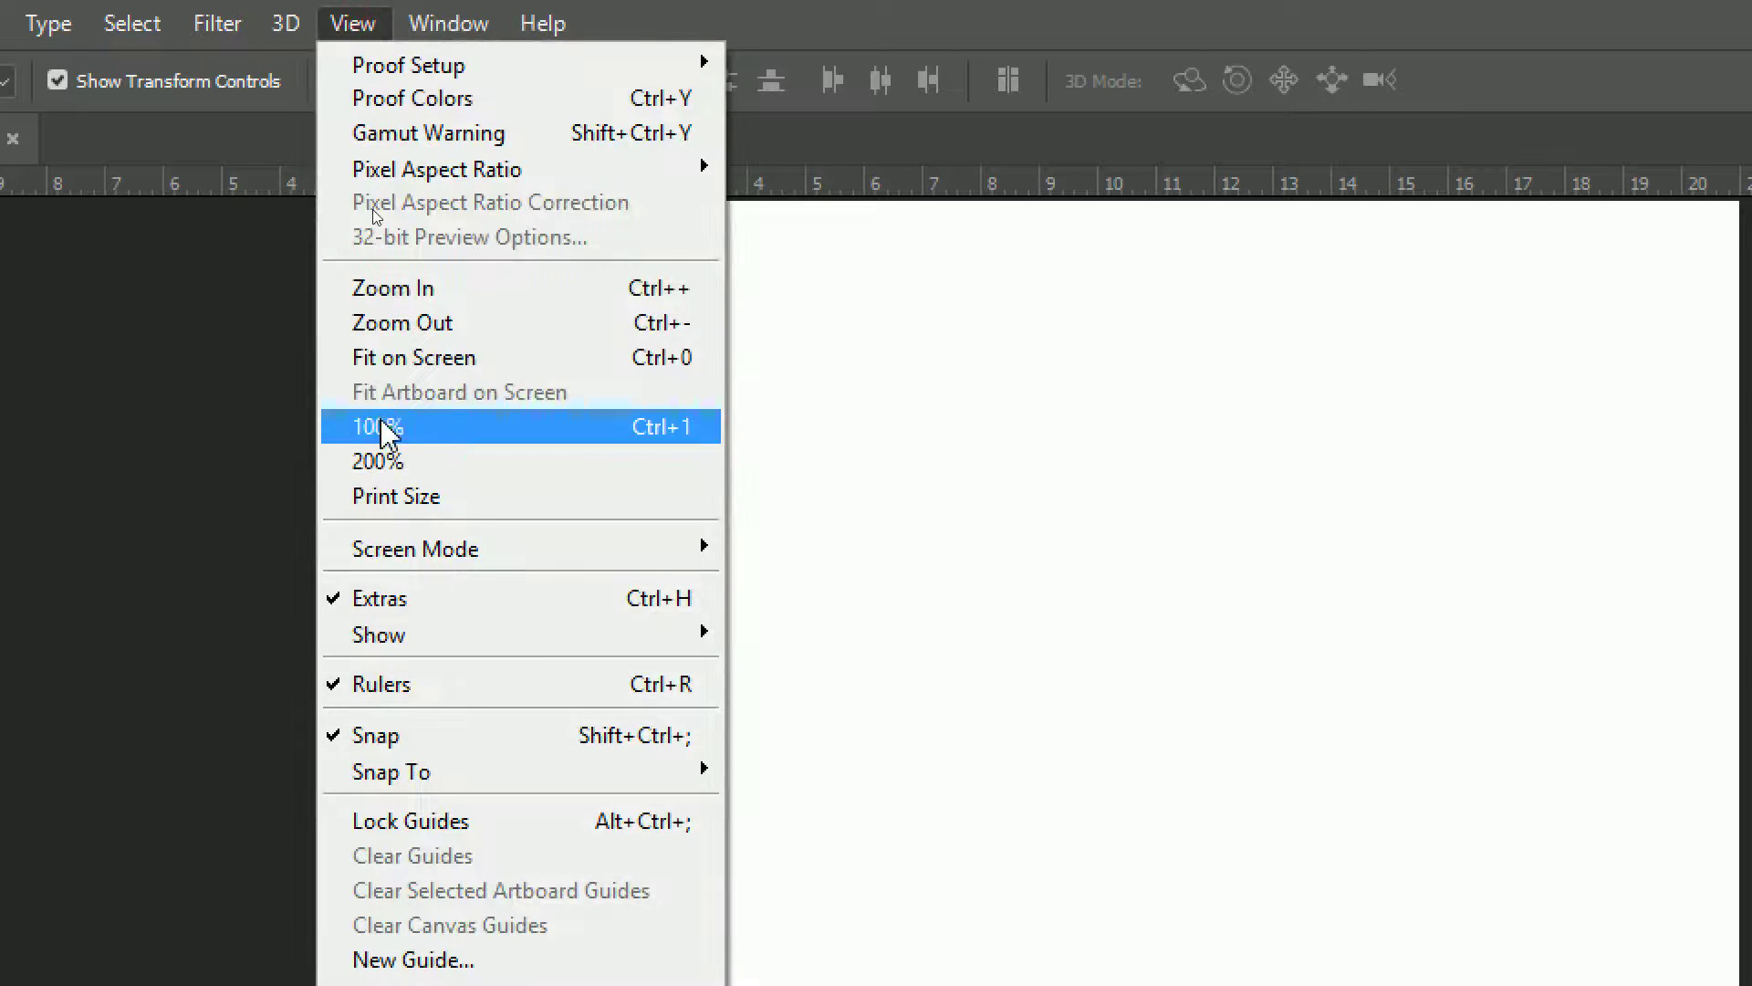
mouse_move(379, 303)
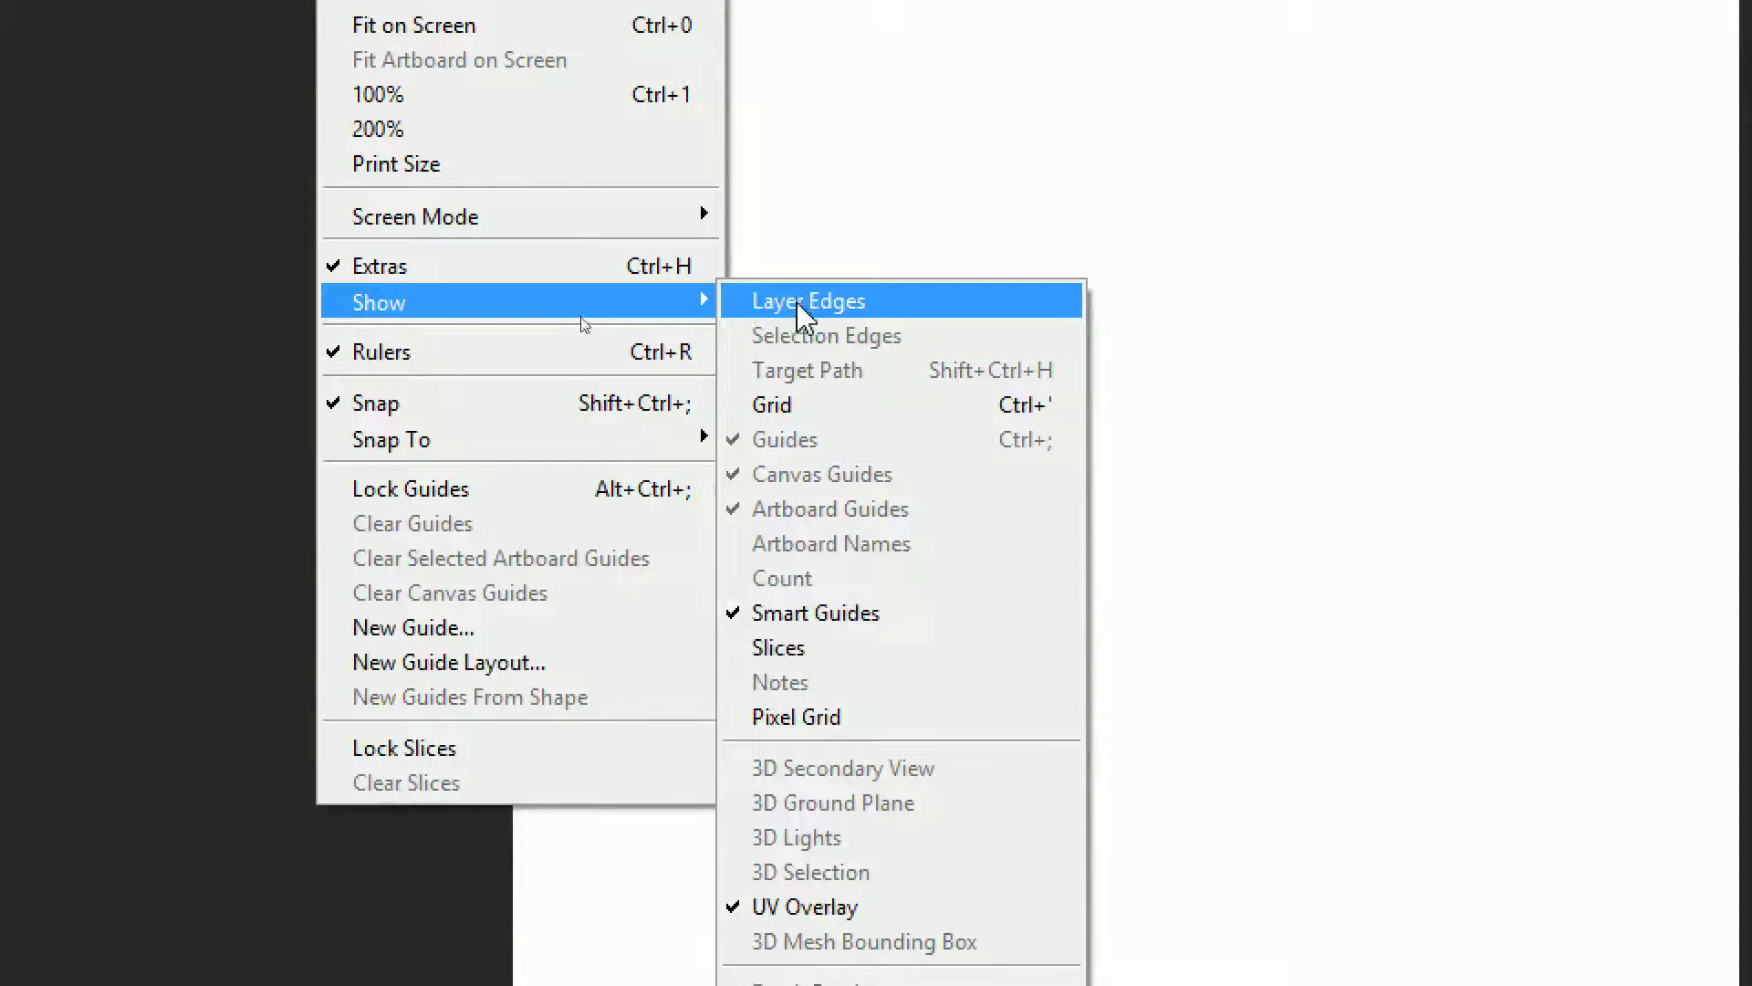
- Turn on the grid overlay and adjust the zoom with Ctrl+minus and Ctrl+plus
left_click(783, 410)
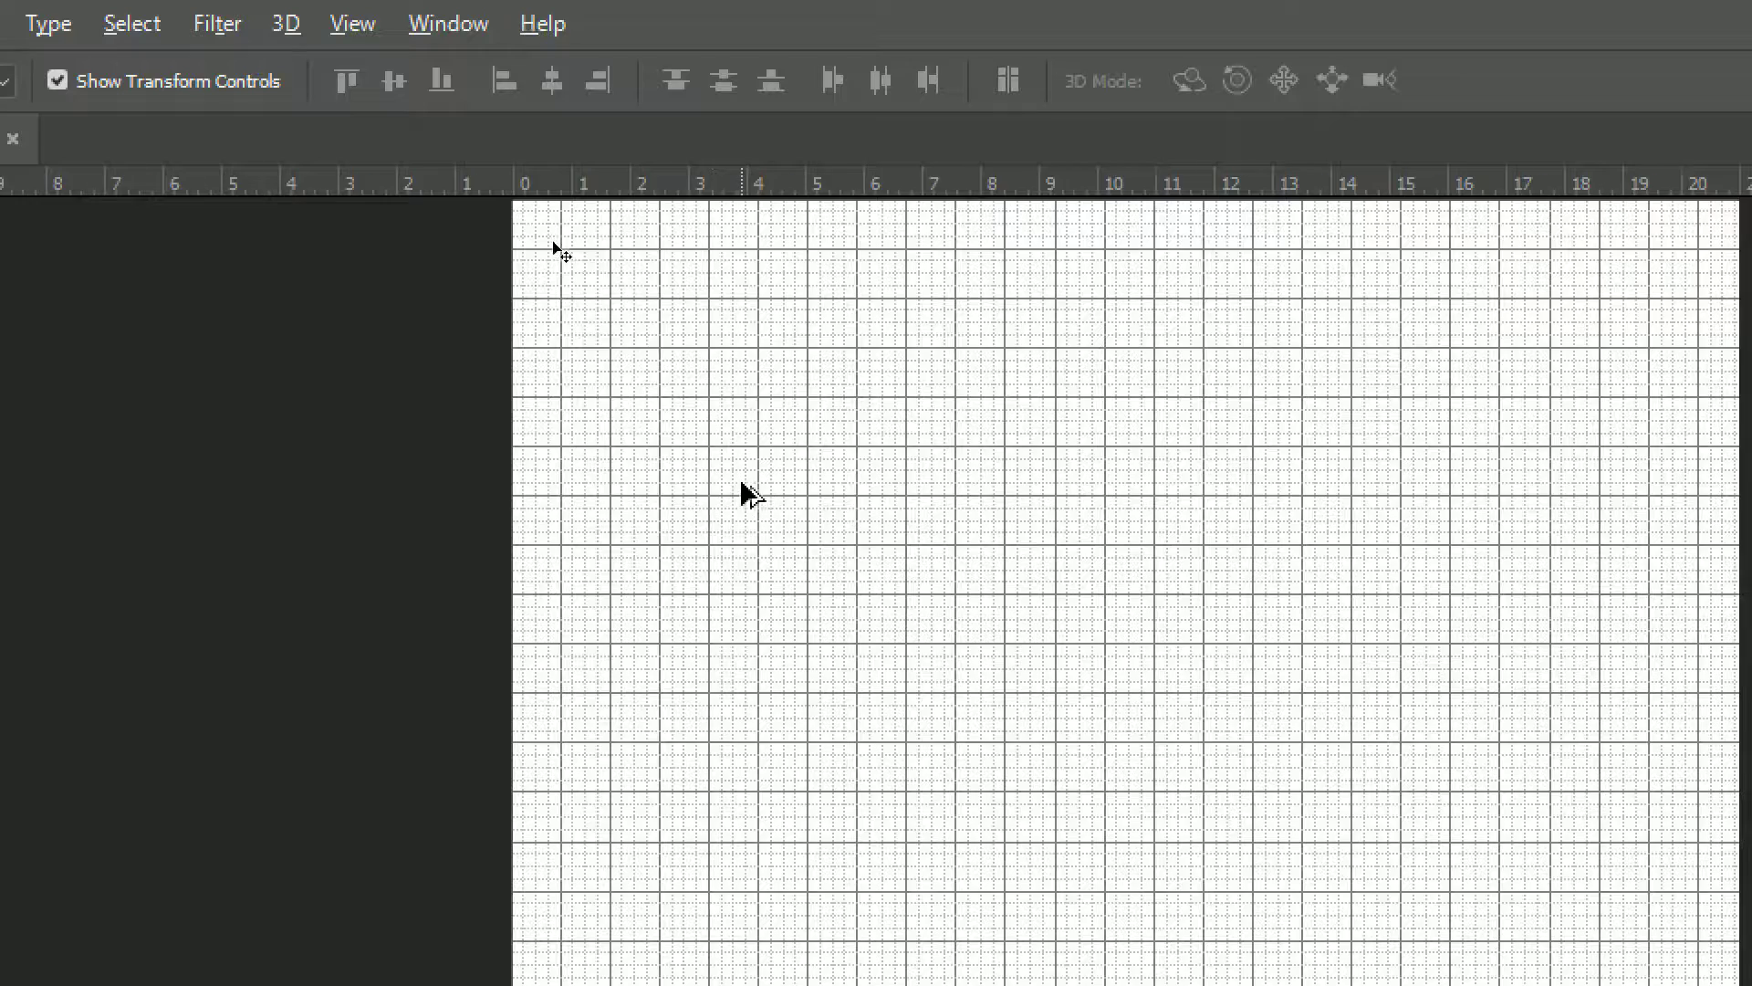
key("ctrl+minus")
key("ctrl+minus")
key("ctrl+plus")
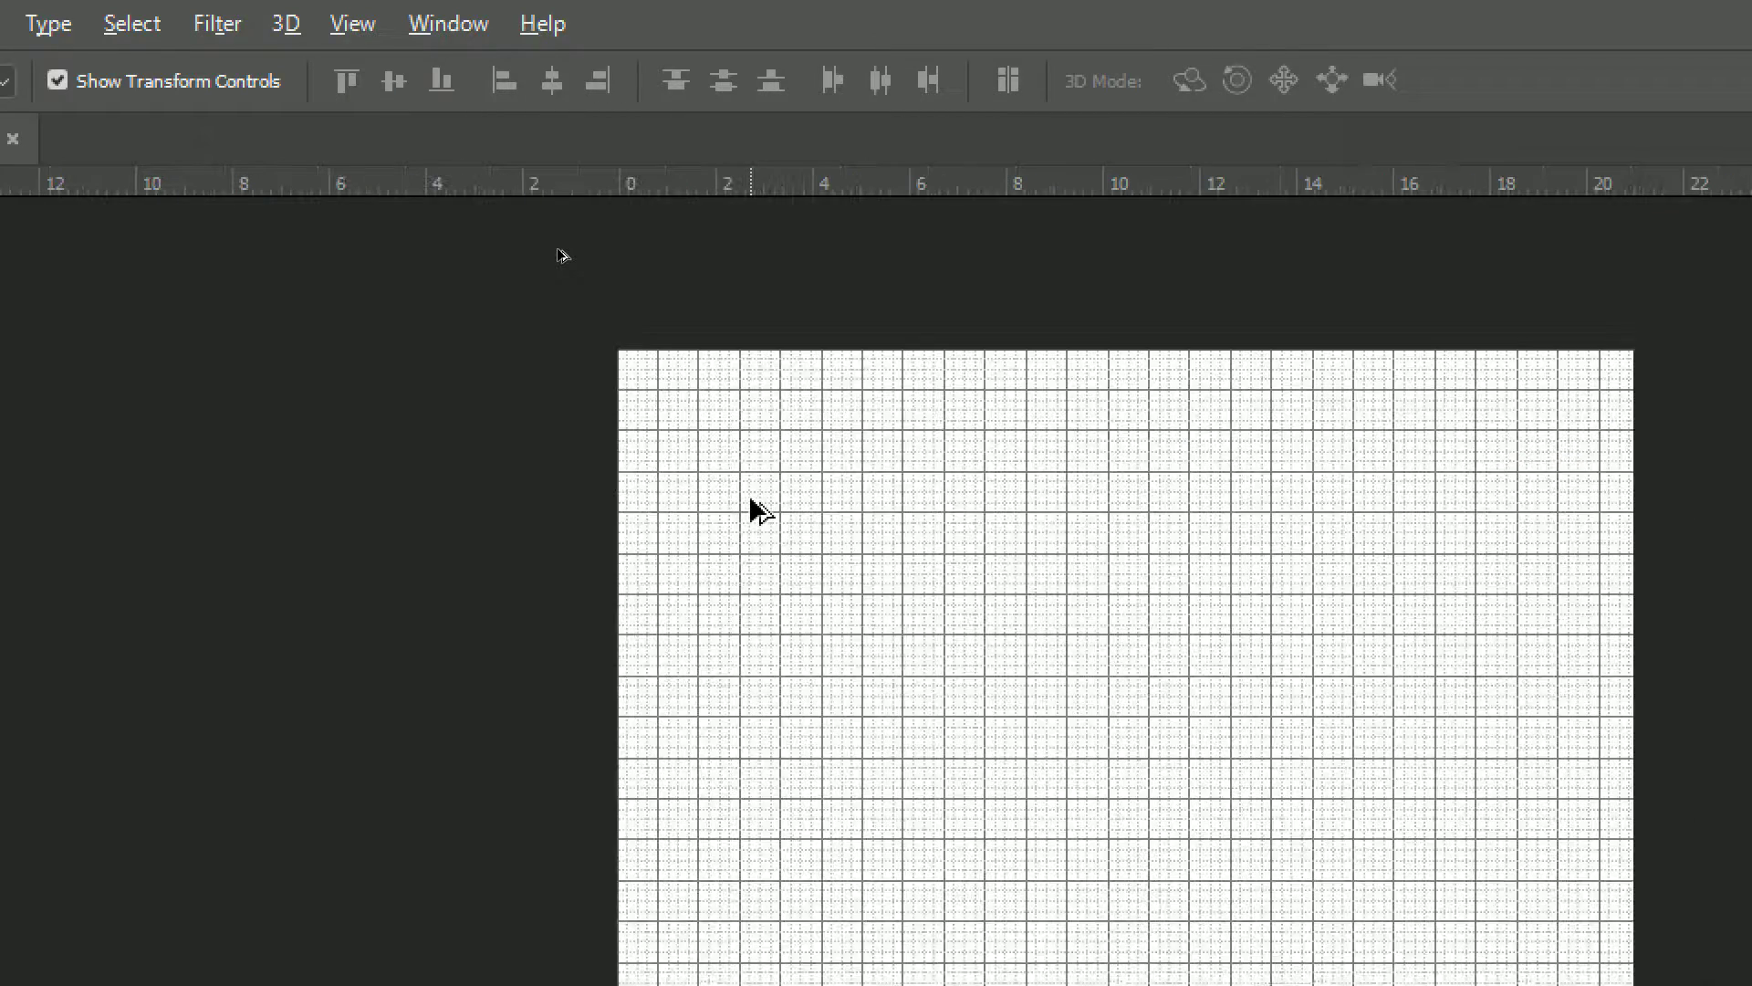
key("ctrl+minus")
key("ctrl+plus")
key("ctrl+plus")
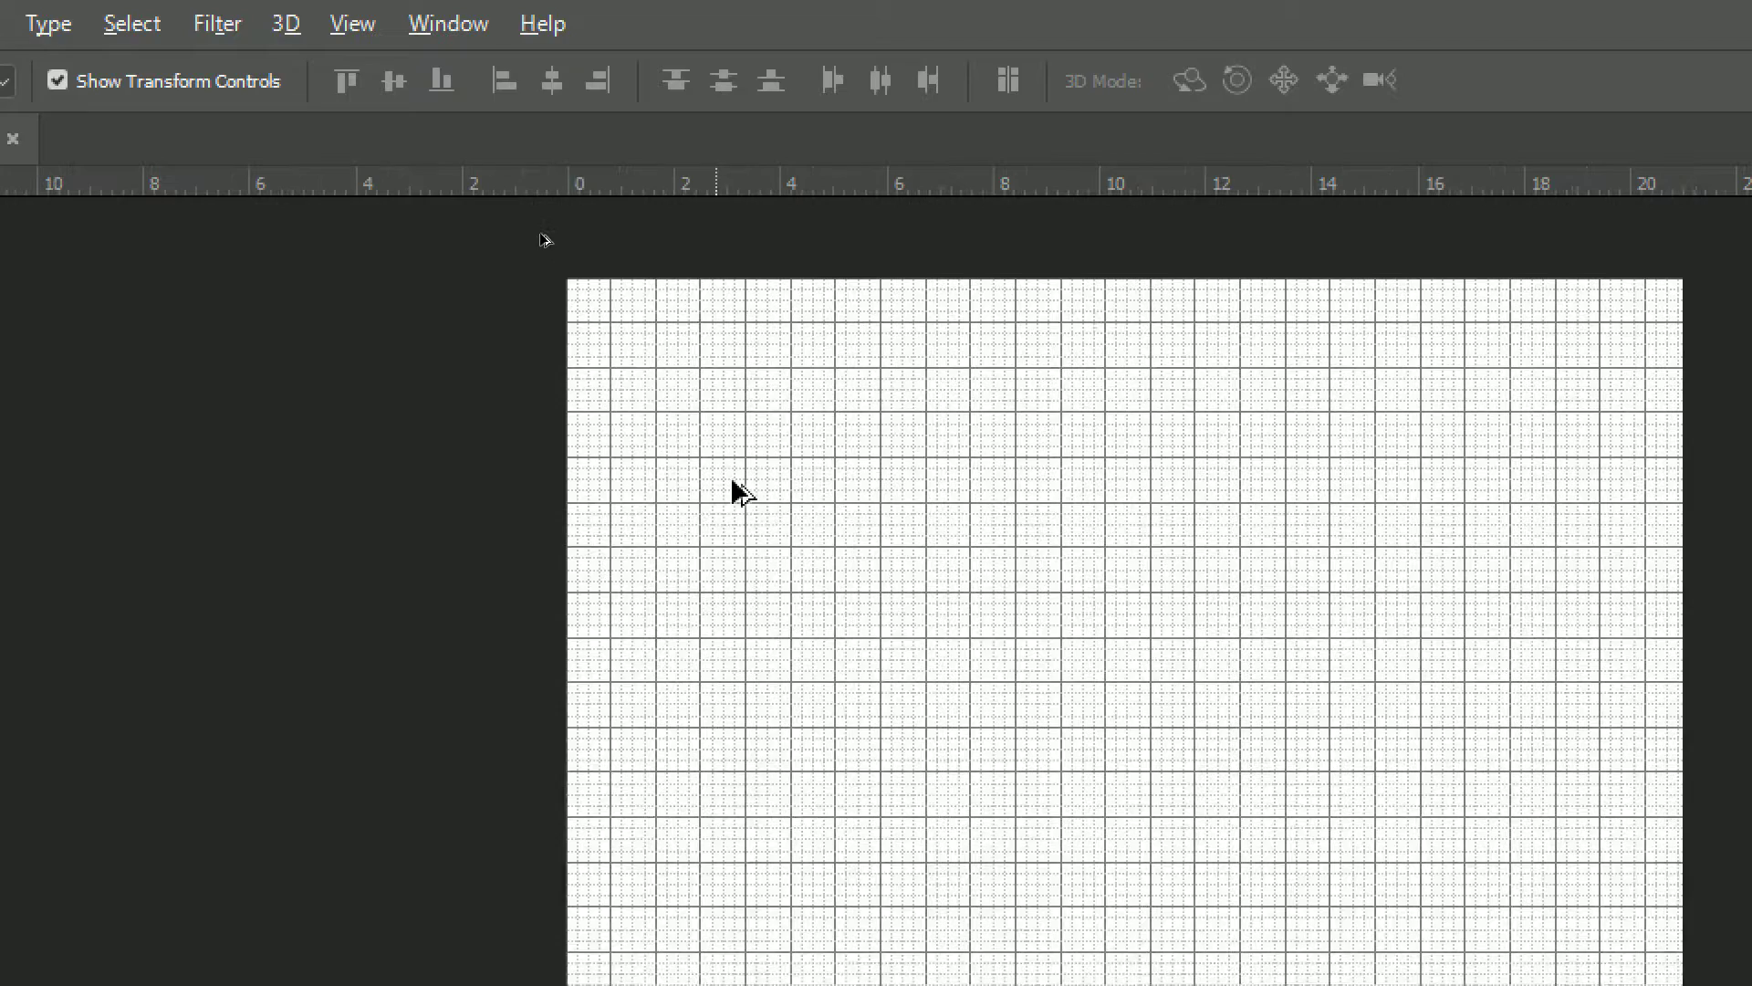
left_click(354, 27)
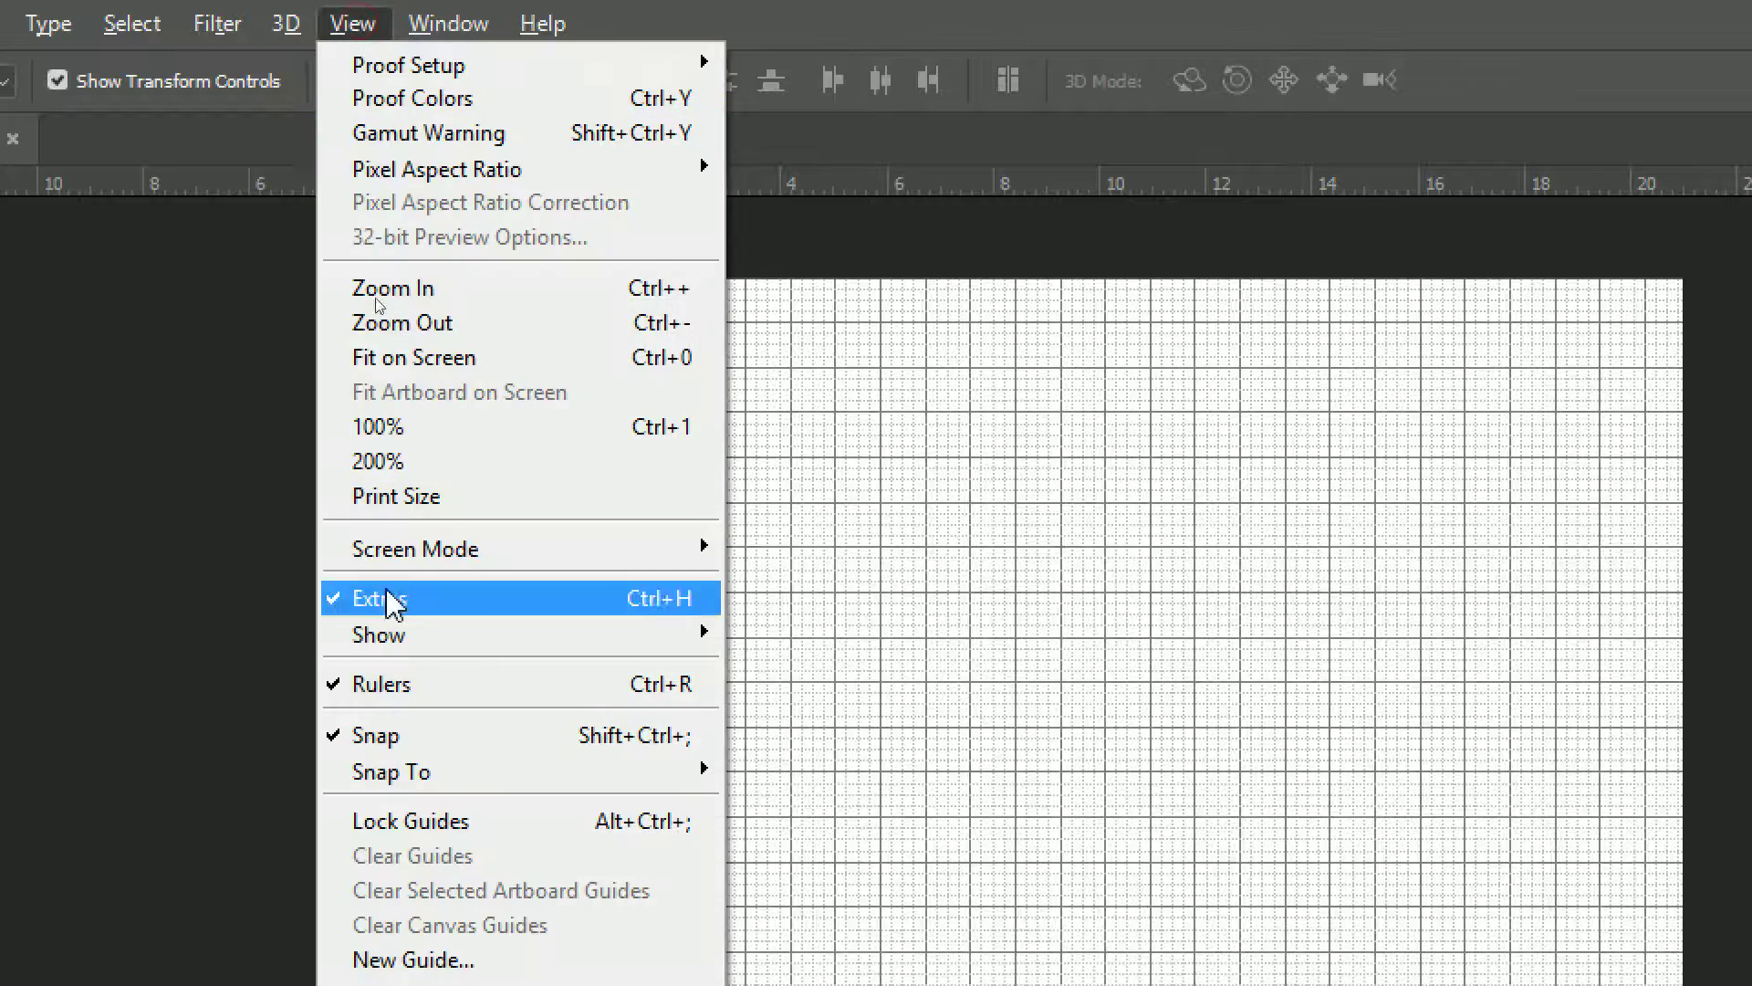
mouse_move(380, 633)
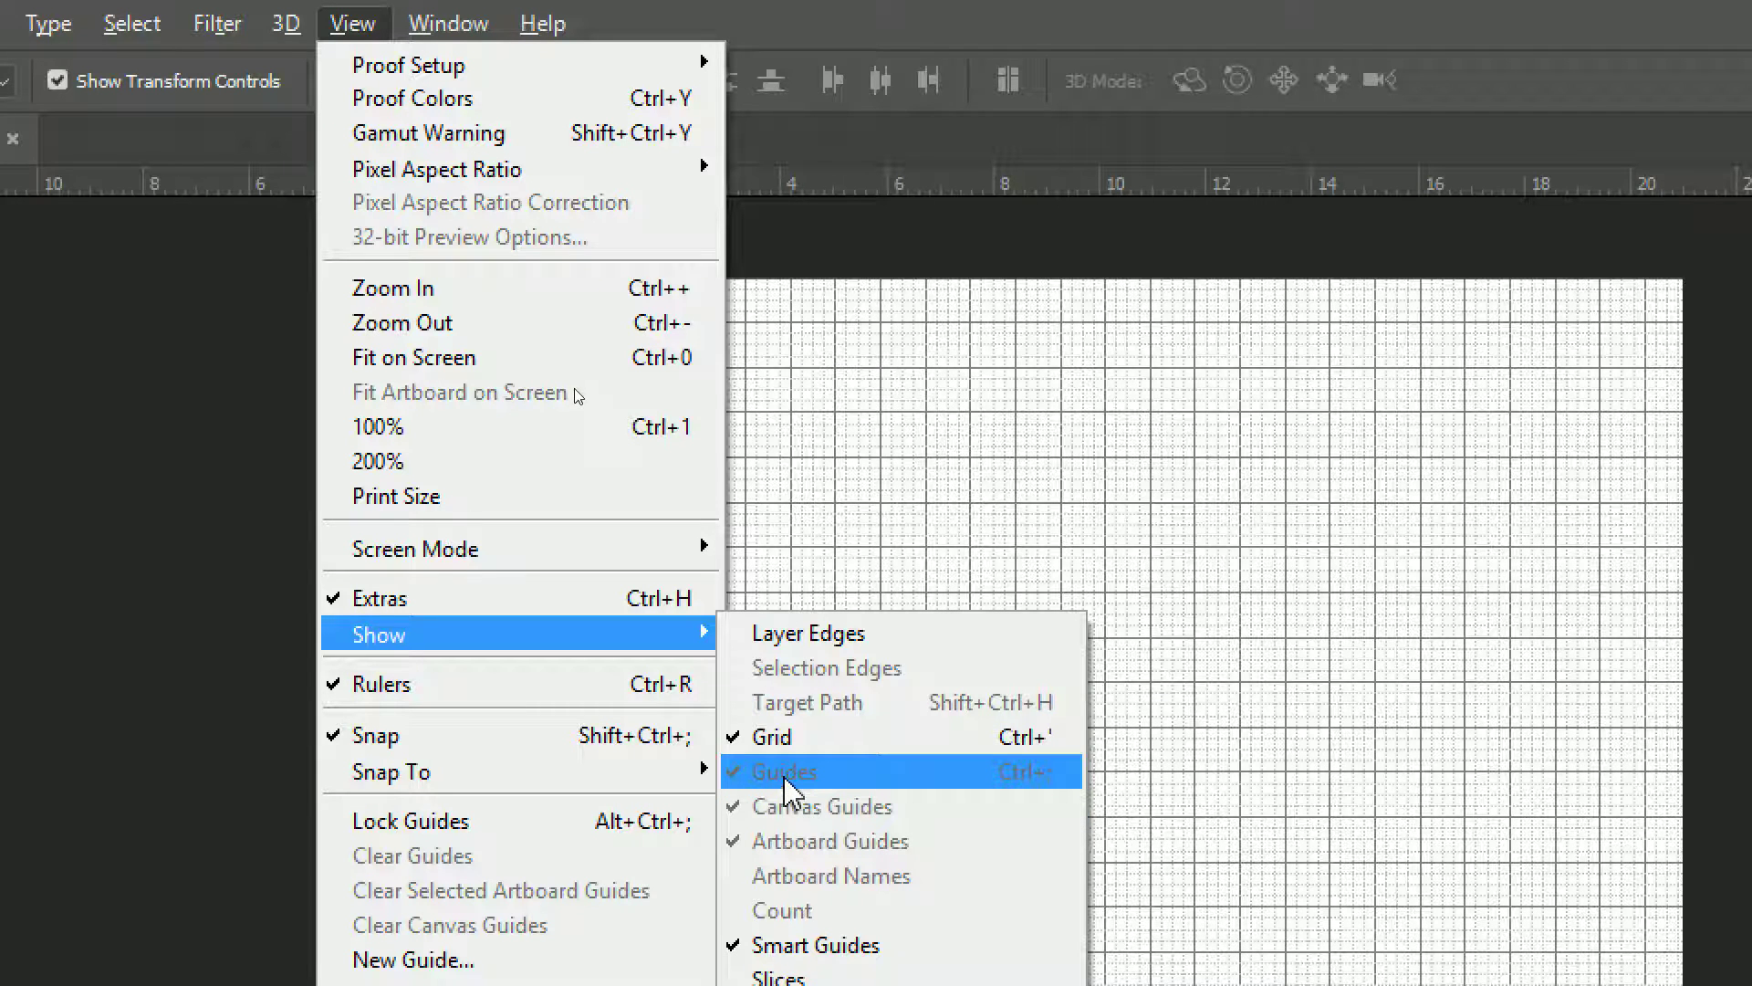
left_click(790, 217)
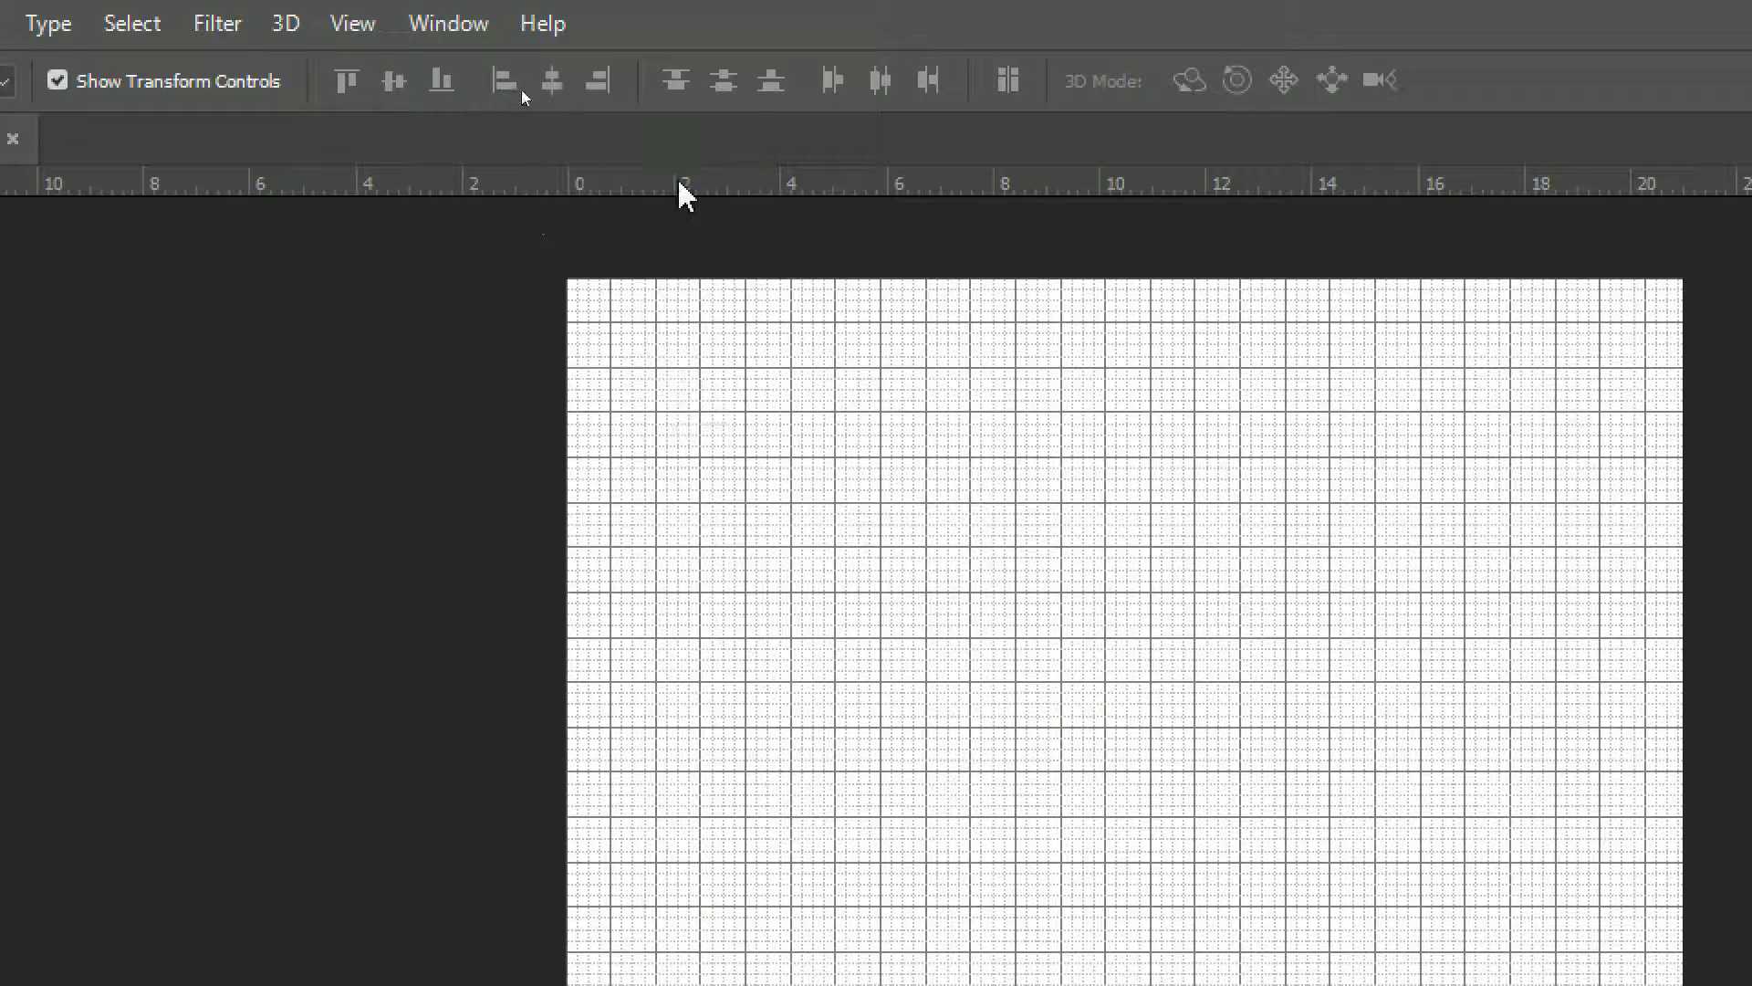
- Drag a horizontal guide near the page top and a vertical guide near its left edge
mouse_move(722, 179)
left_mouse_down()
mouse_move(735, 505)
mouse_move(779, 462)
mouse_move(779, 508)
mouse_move(776, 414)
left_mouse_up()
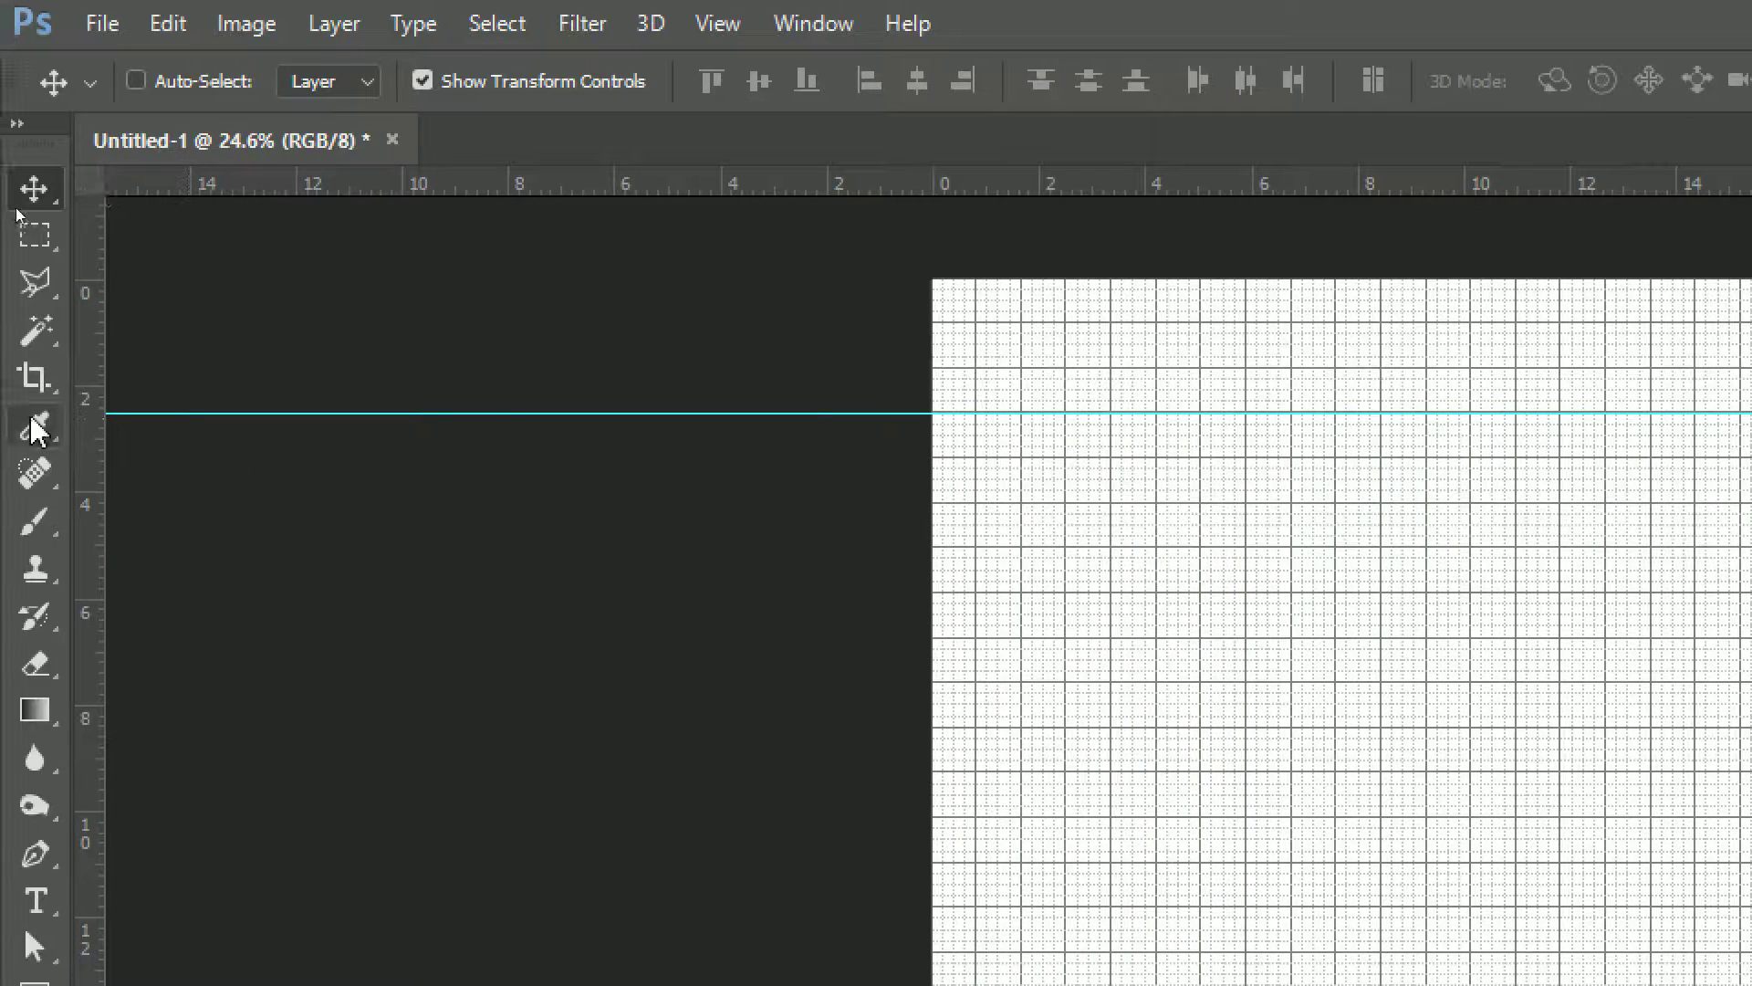
left_click_drag(96, 423, 874, 497)
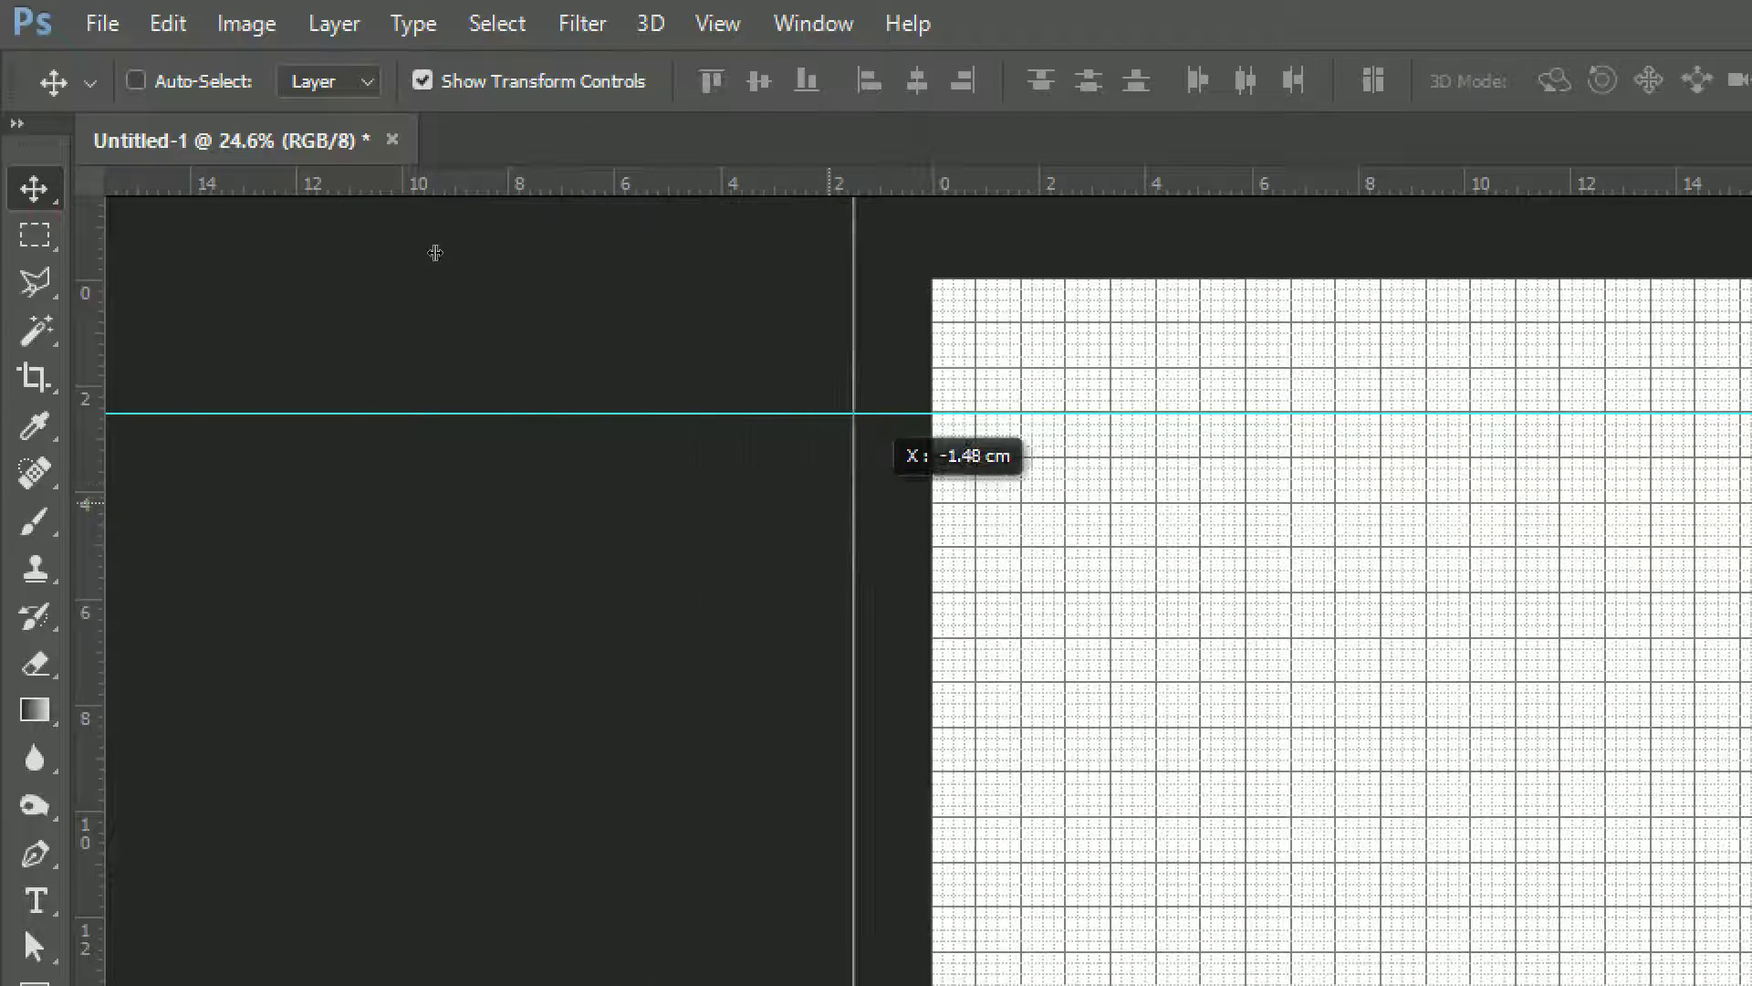
left_click_drag(863, 500, 1094, 526)
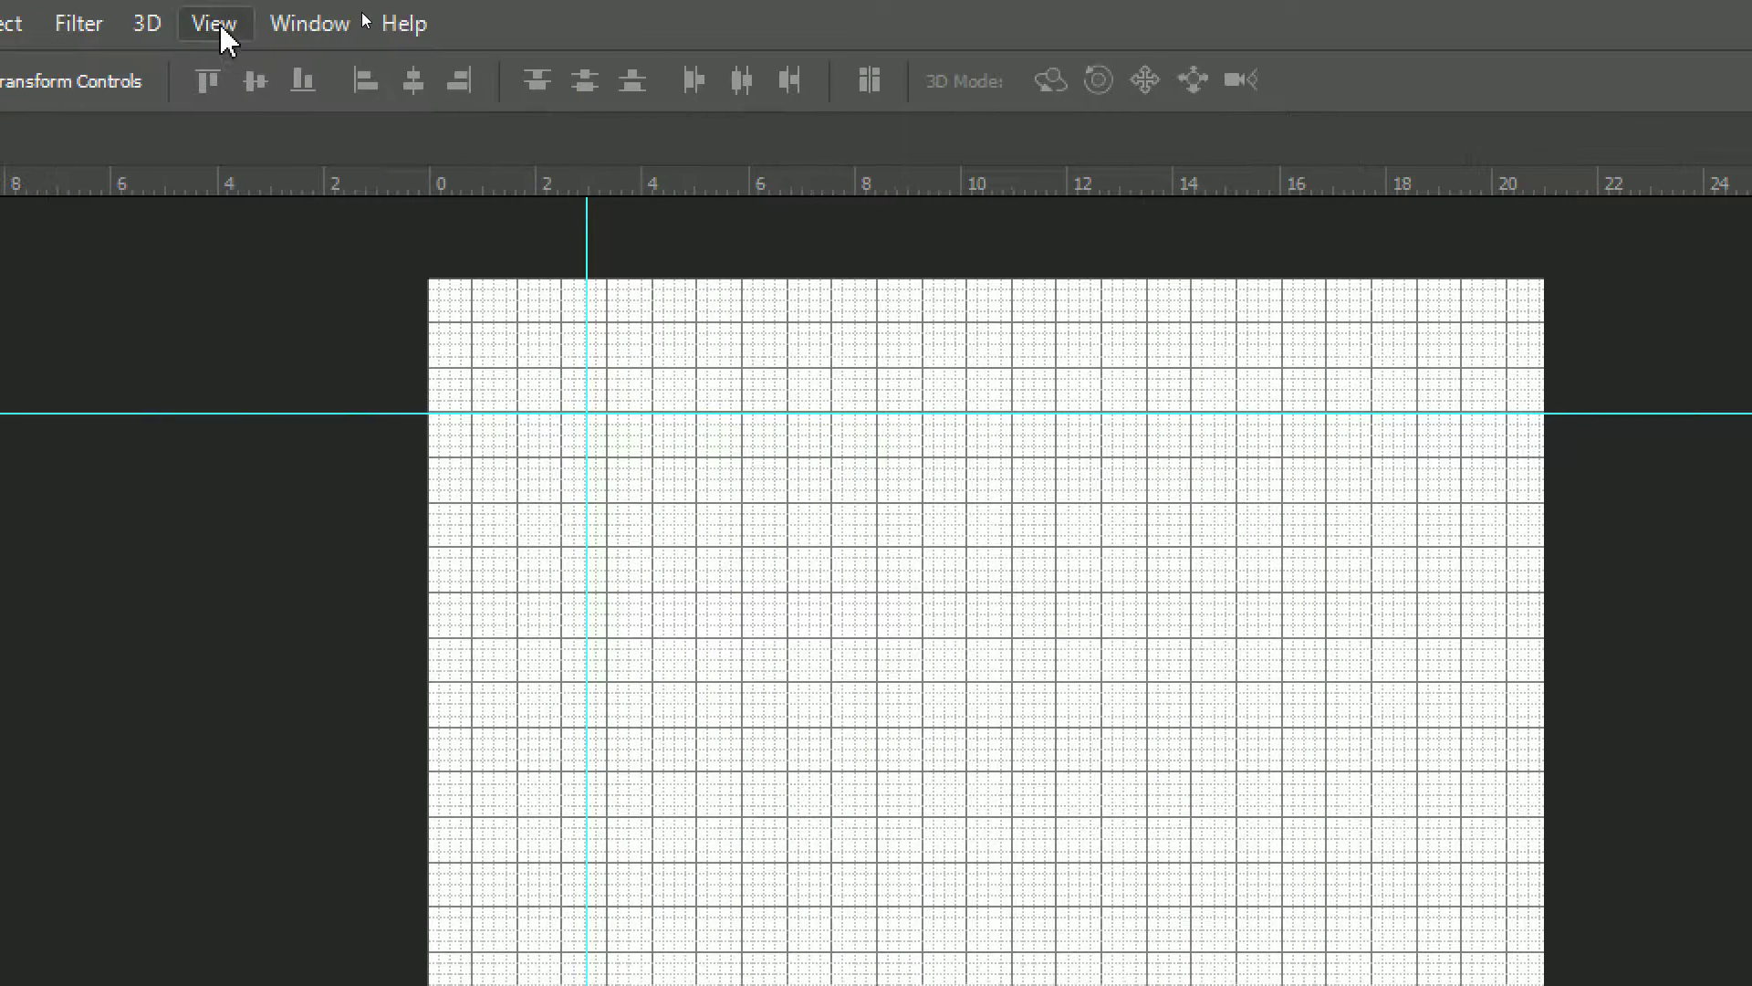
left_click(222, 30)
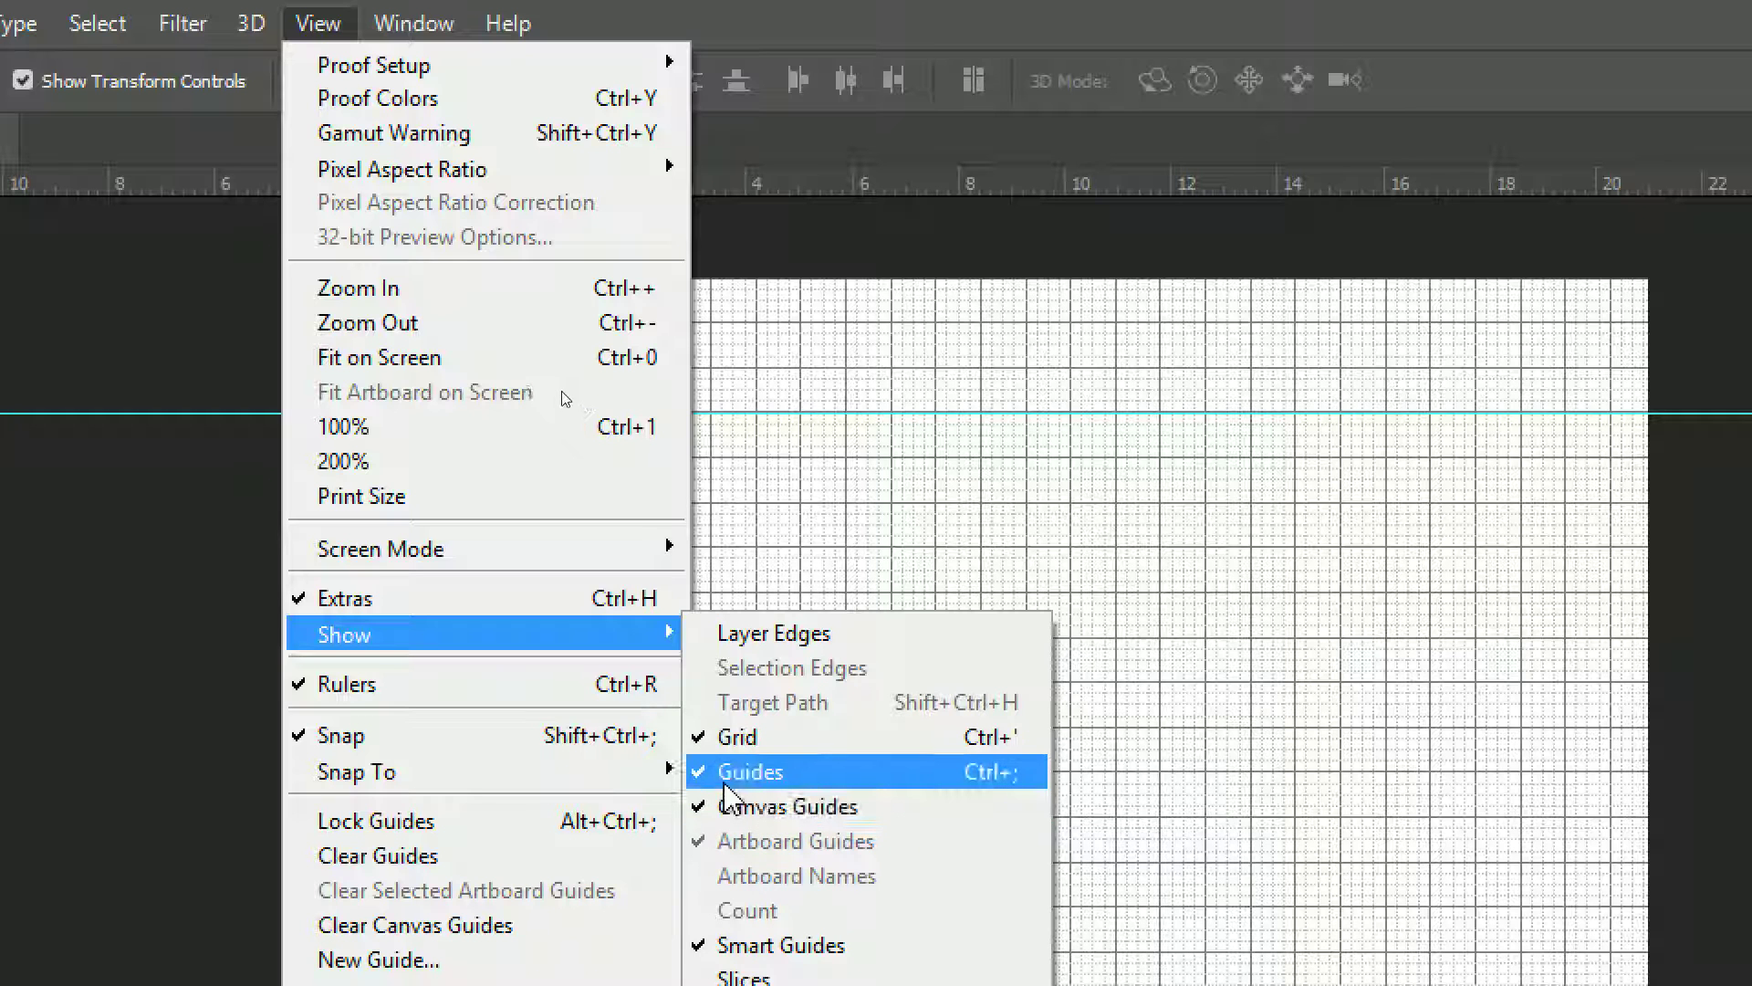
- Hide and re-show the guides from View > Show, leaving smart guides enabled
left_click(754, 772)
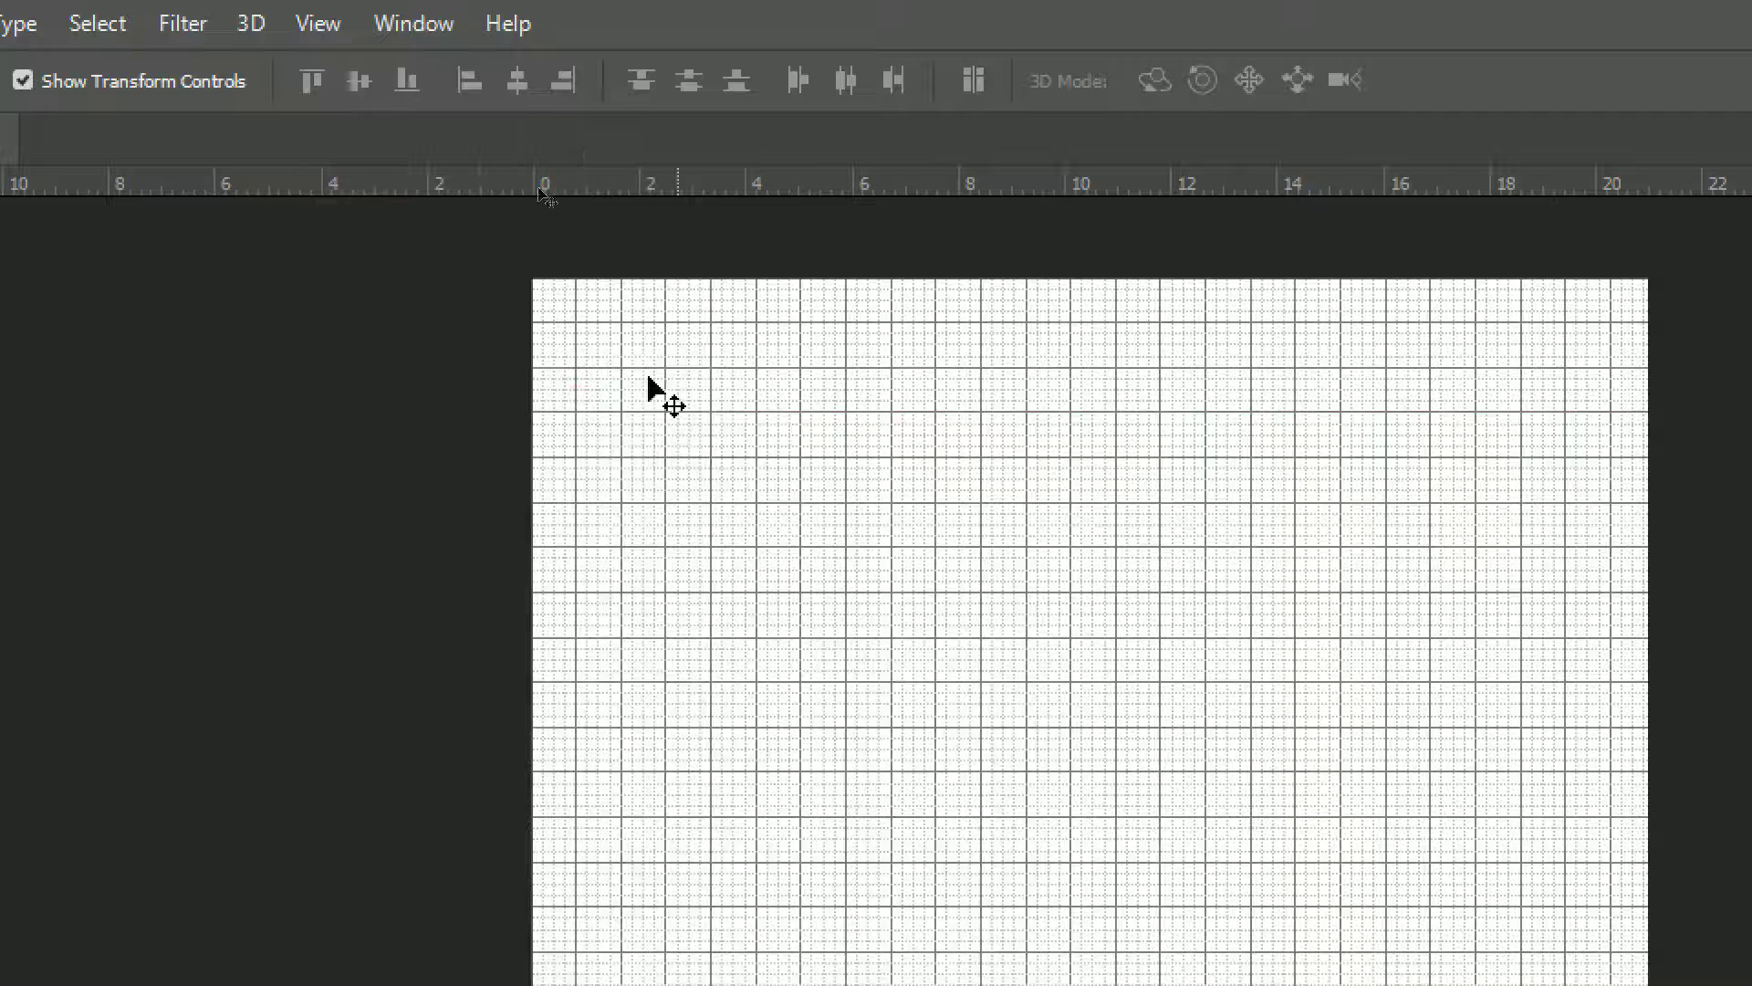
left_click(307, 28)
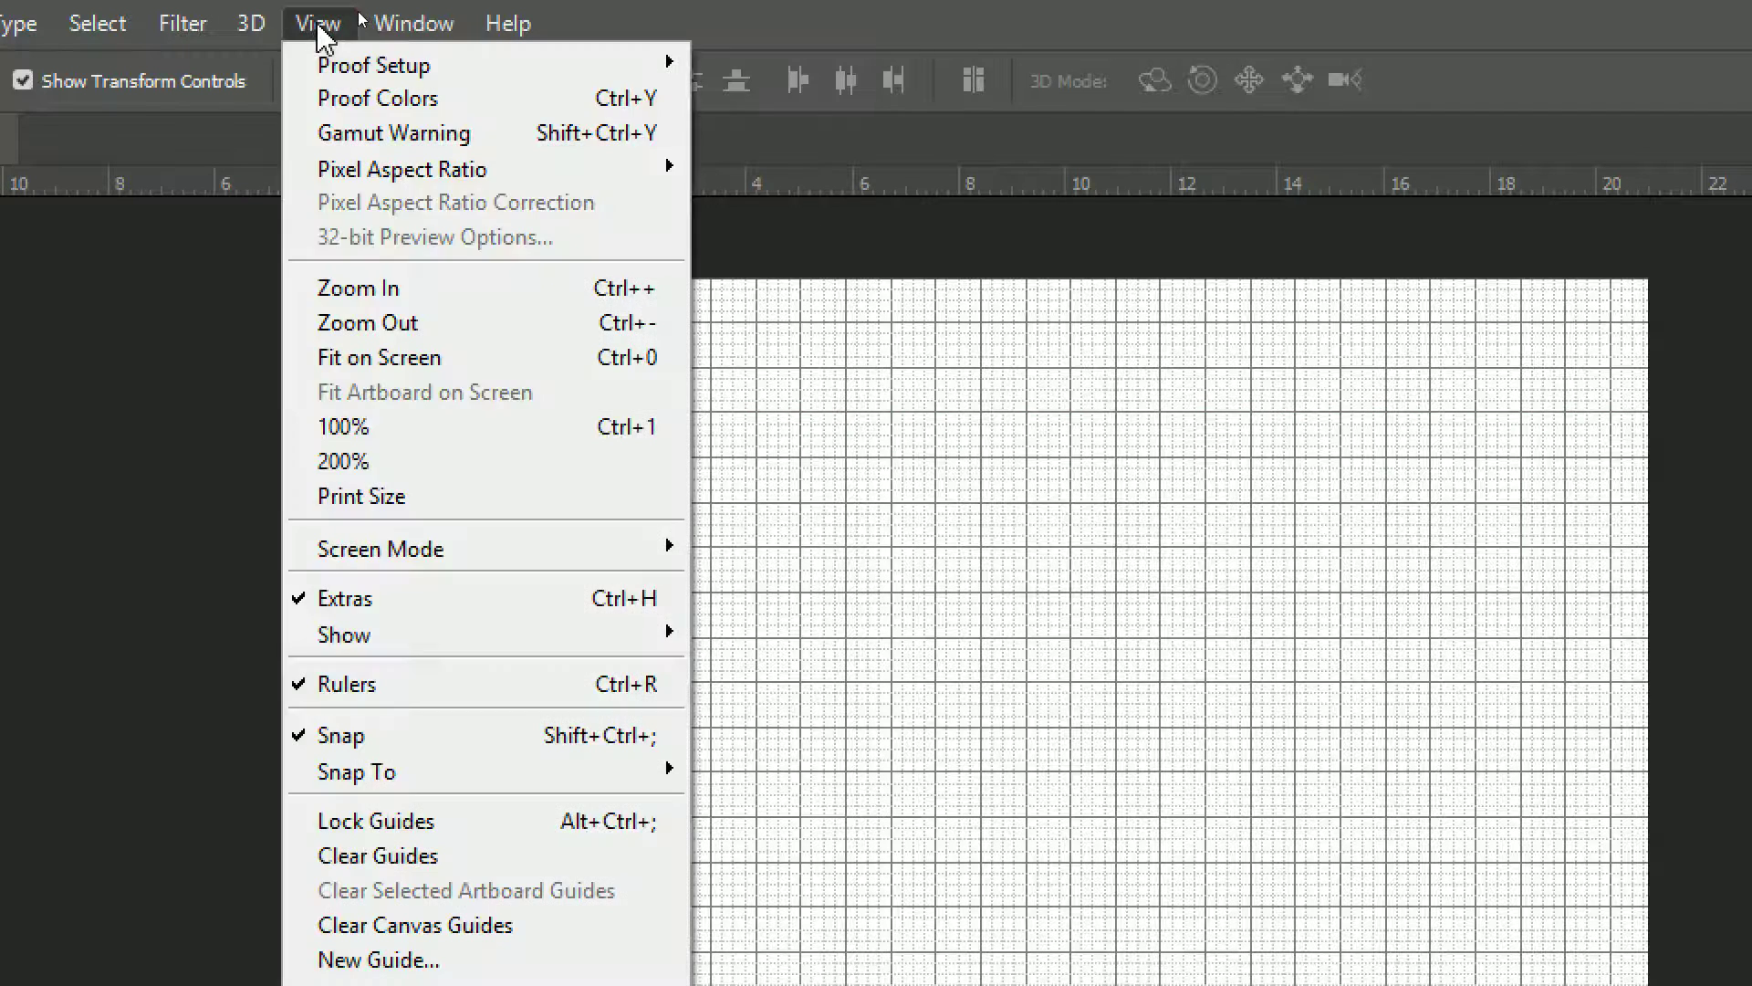
mouse_move(411, 633)
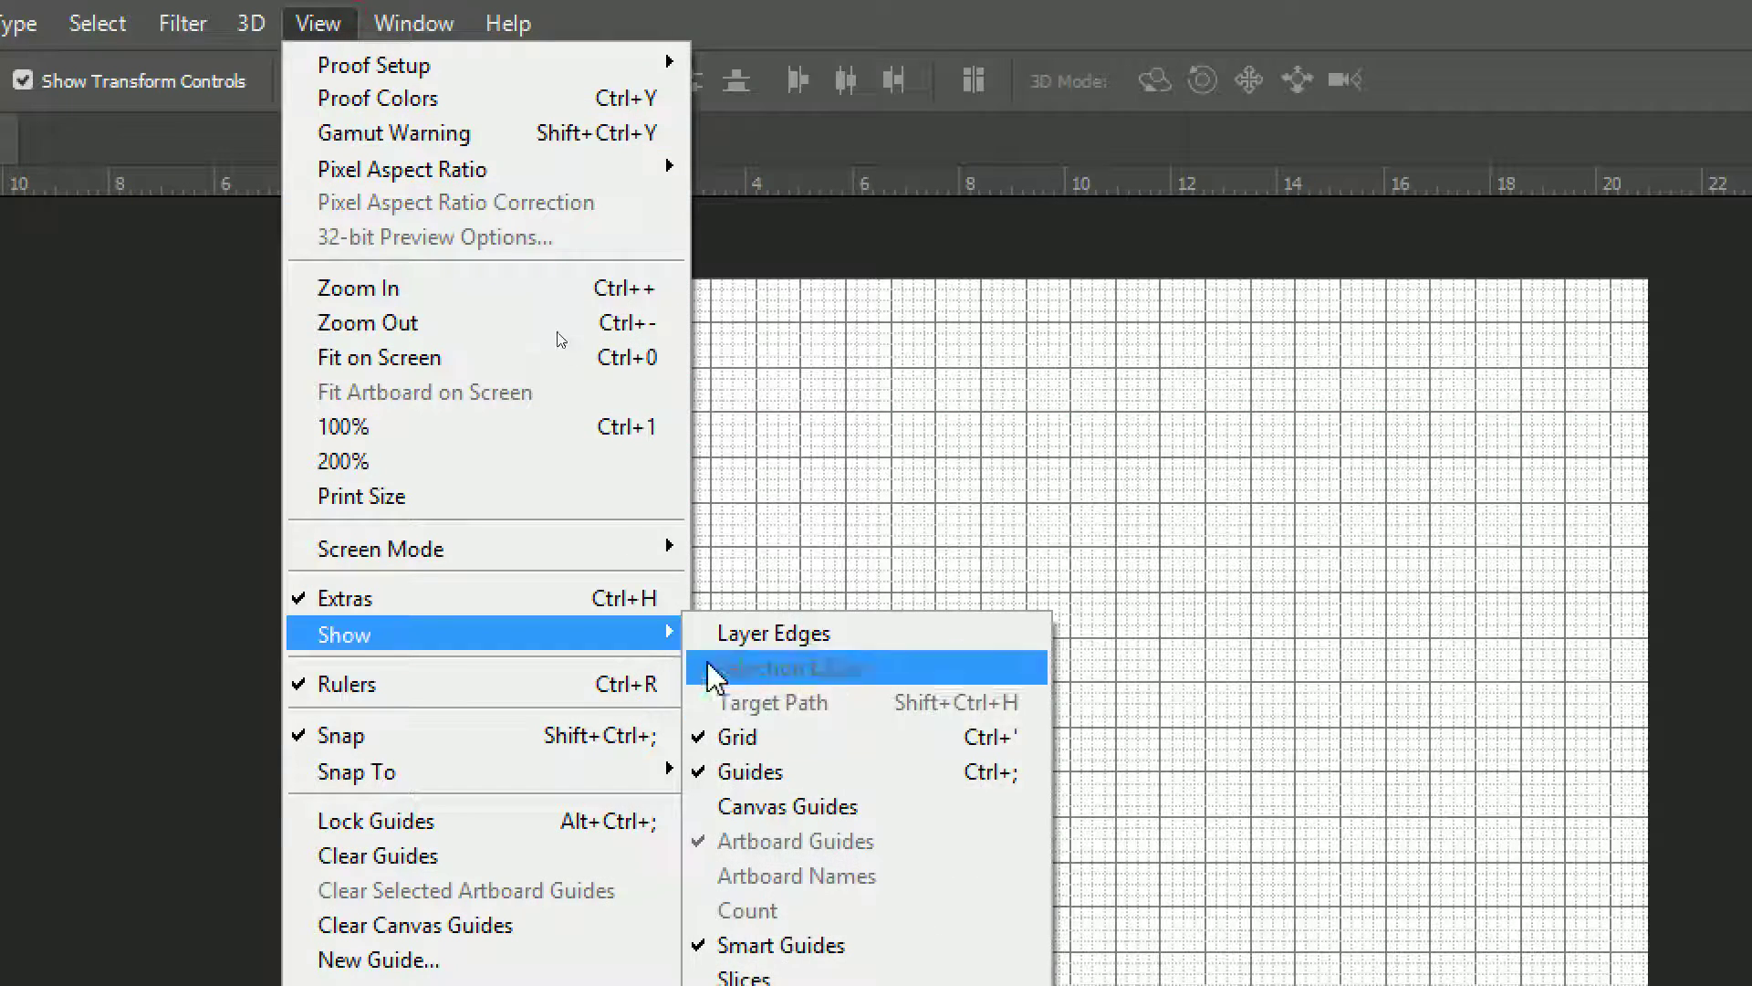
left_click(769, 771)
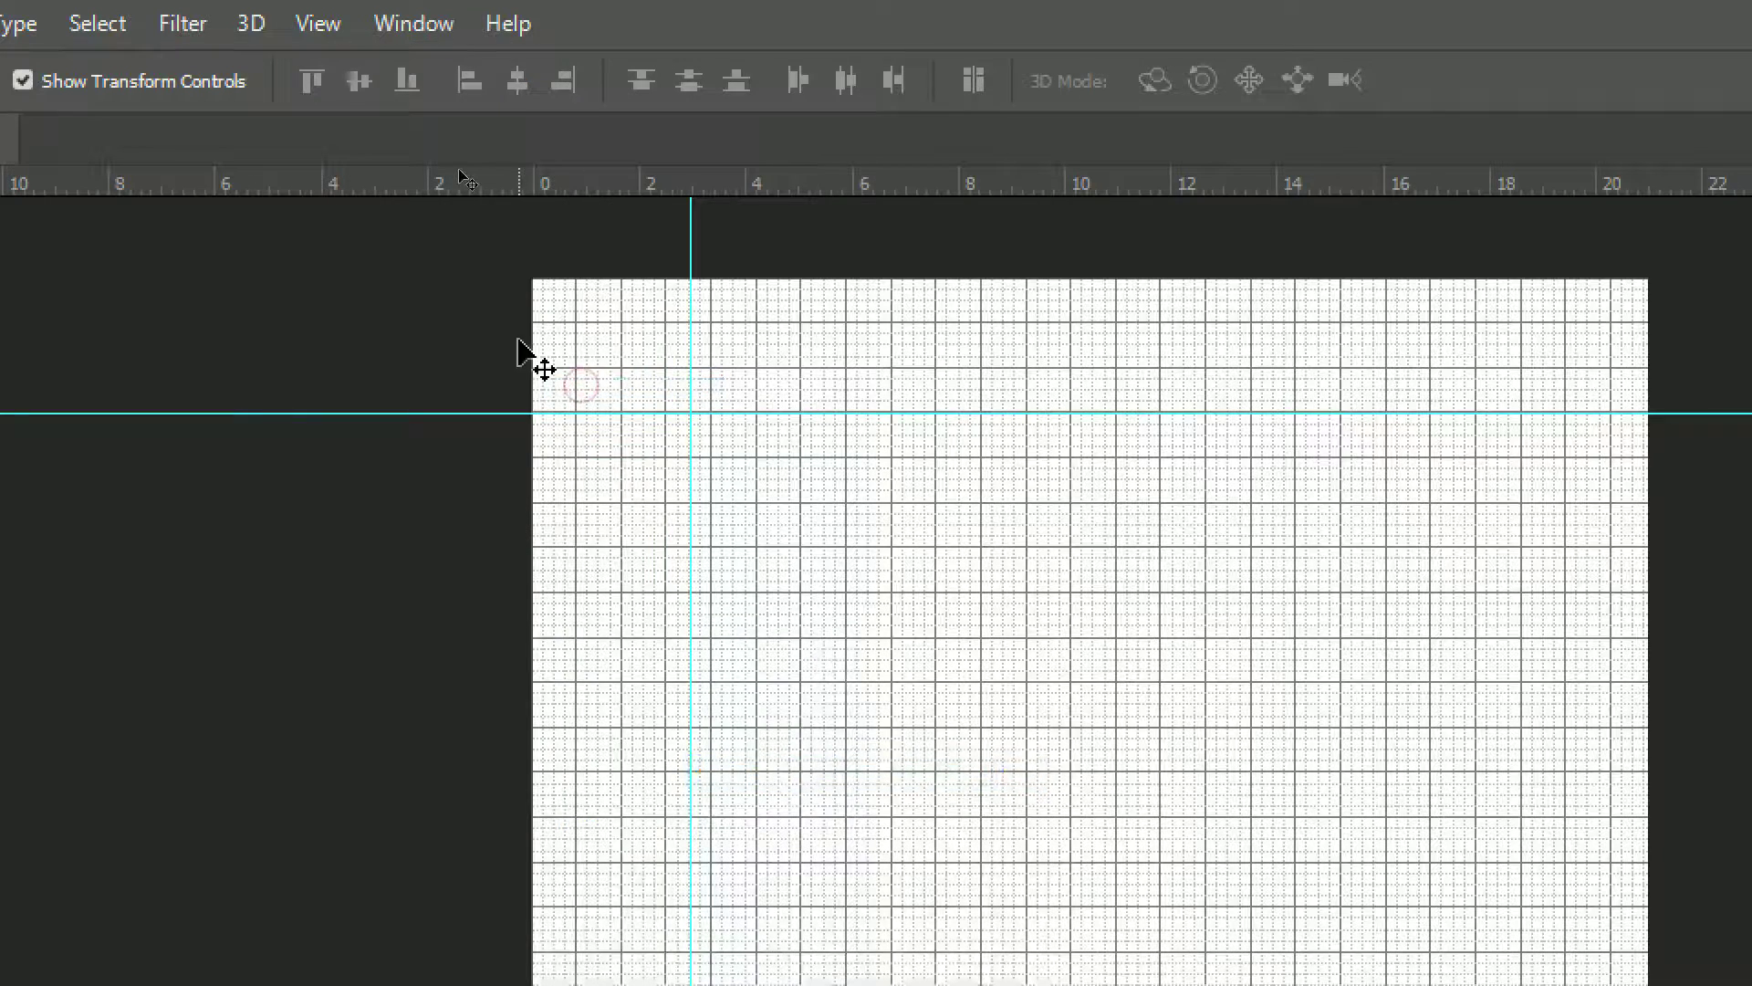
left_click(318, 22)
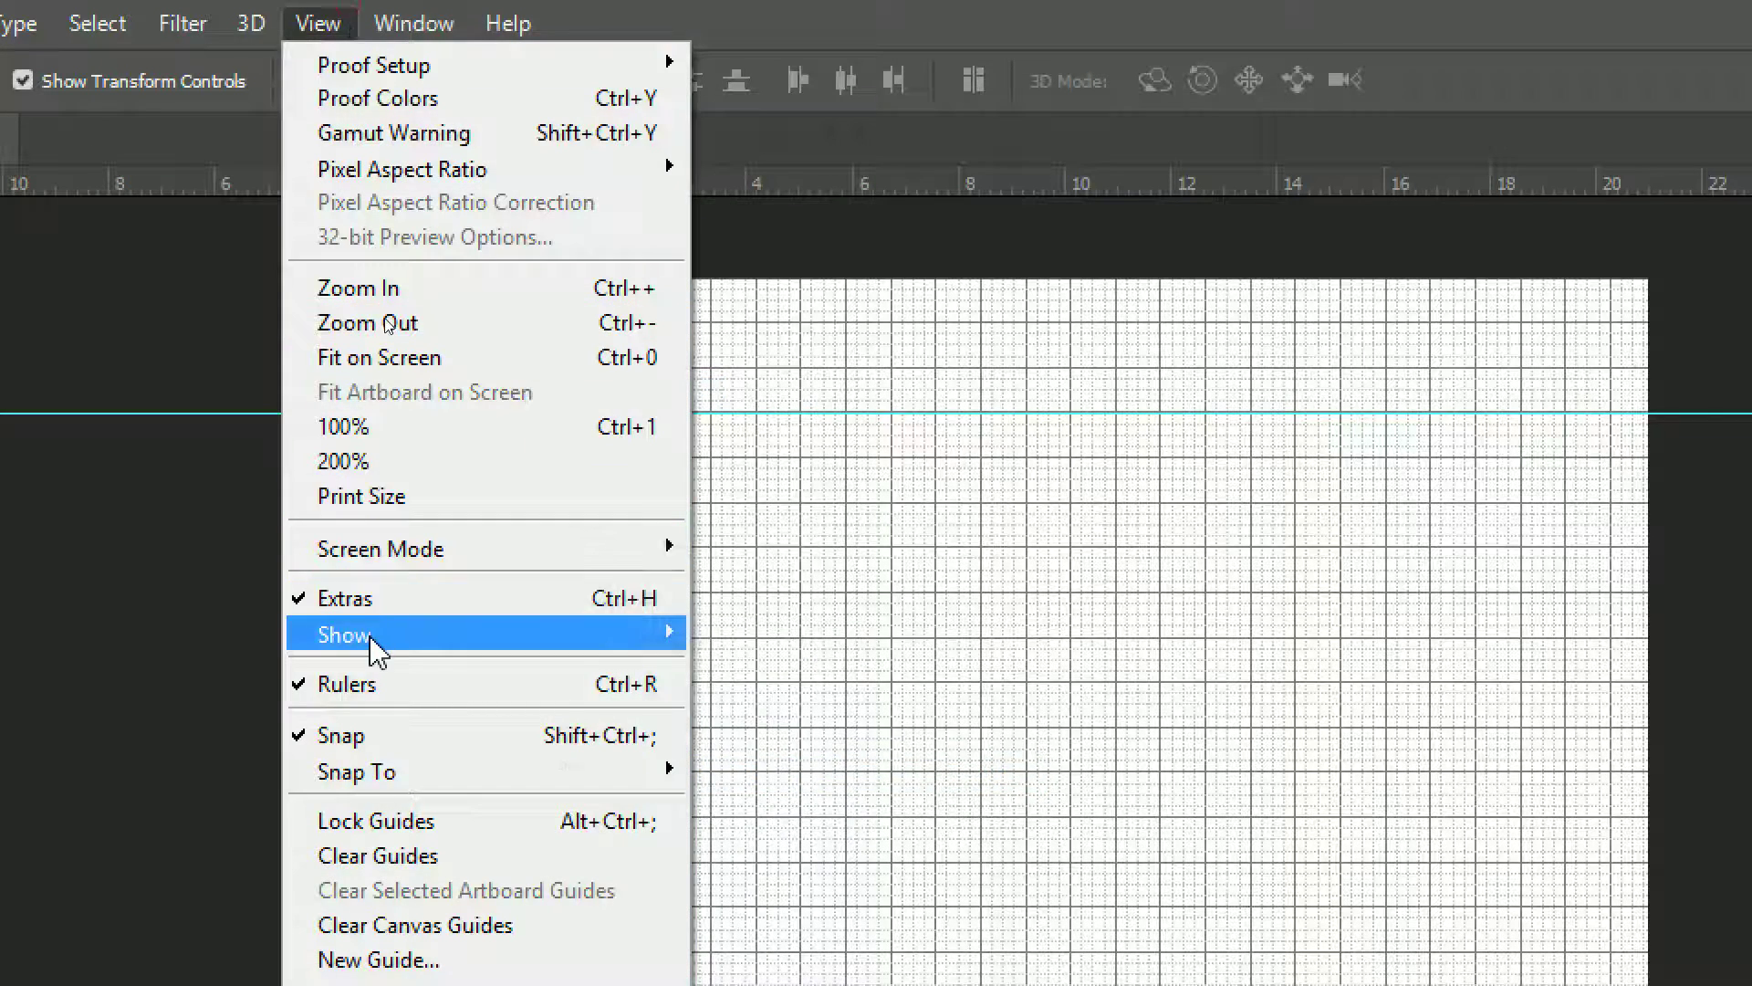
mouse_move(343, 507)
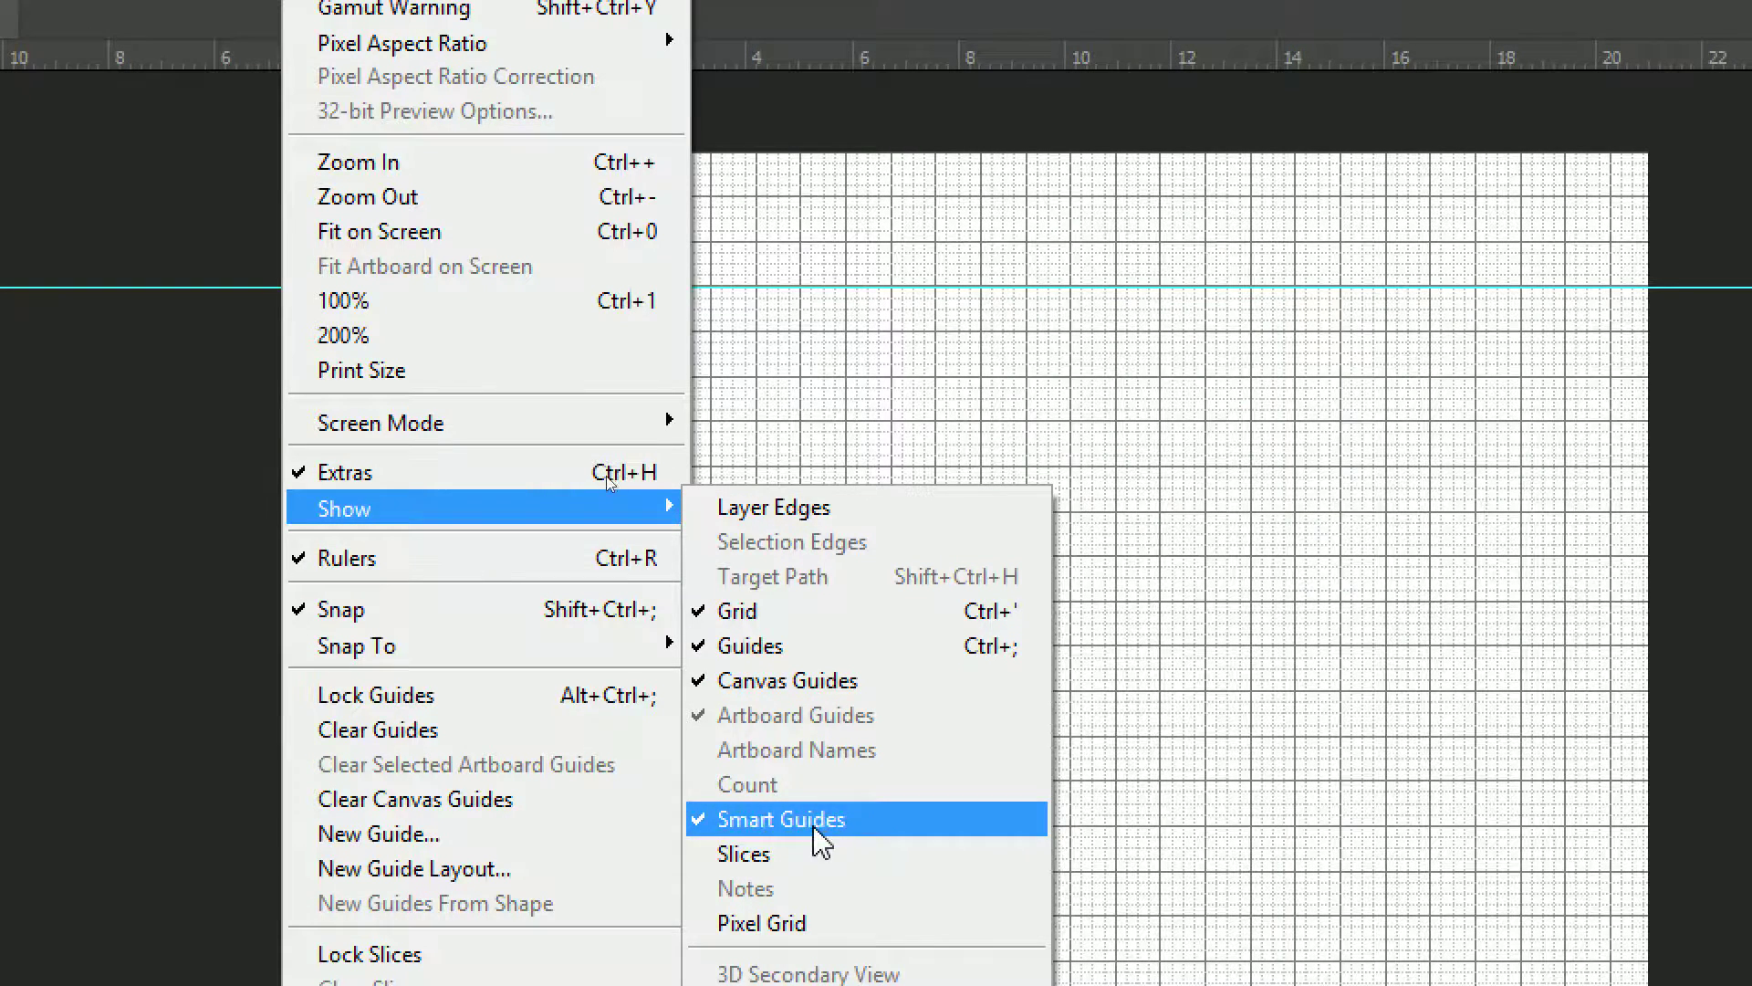
left_click(1151, 671)
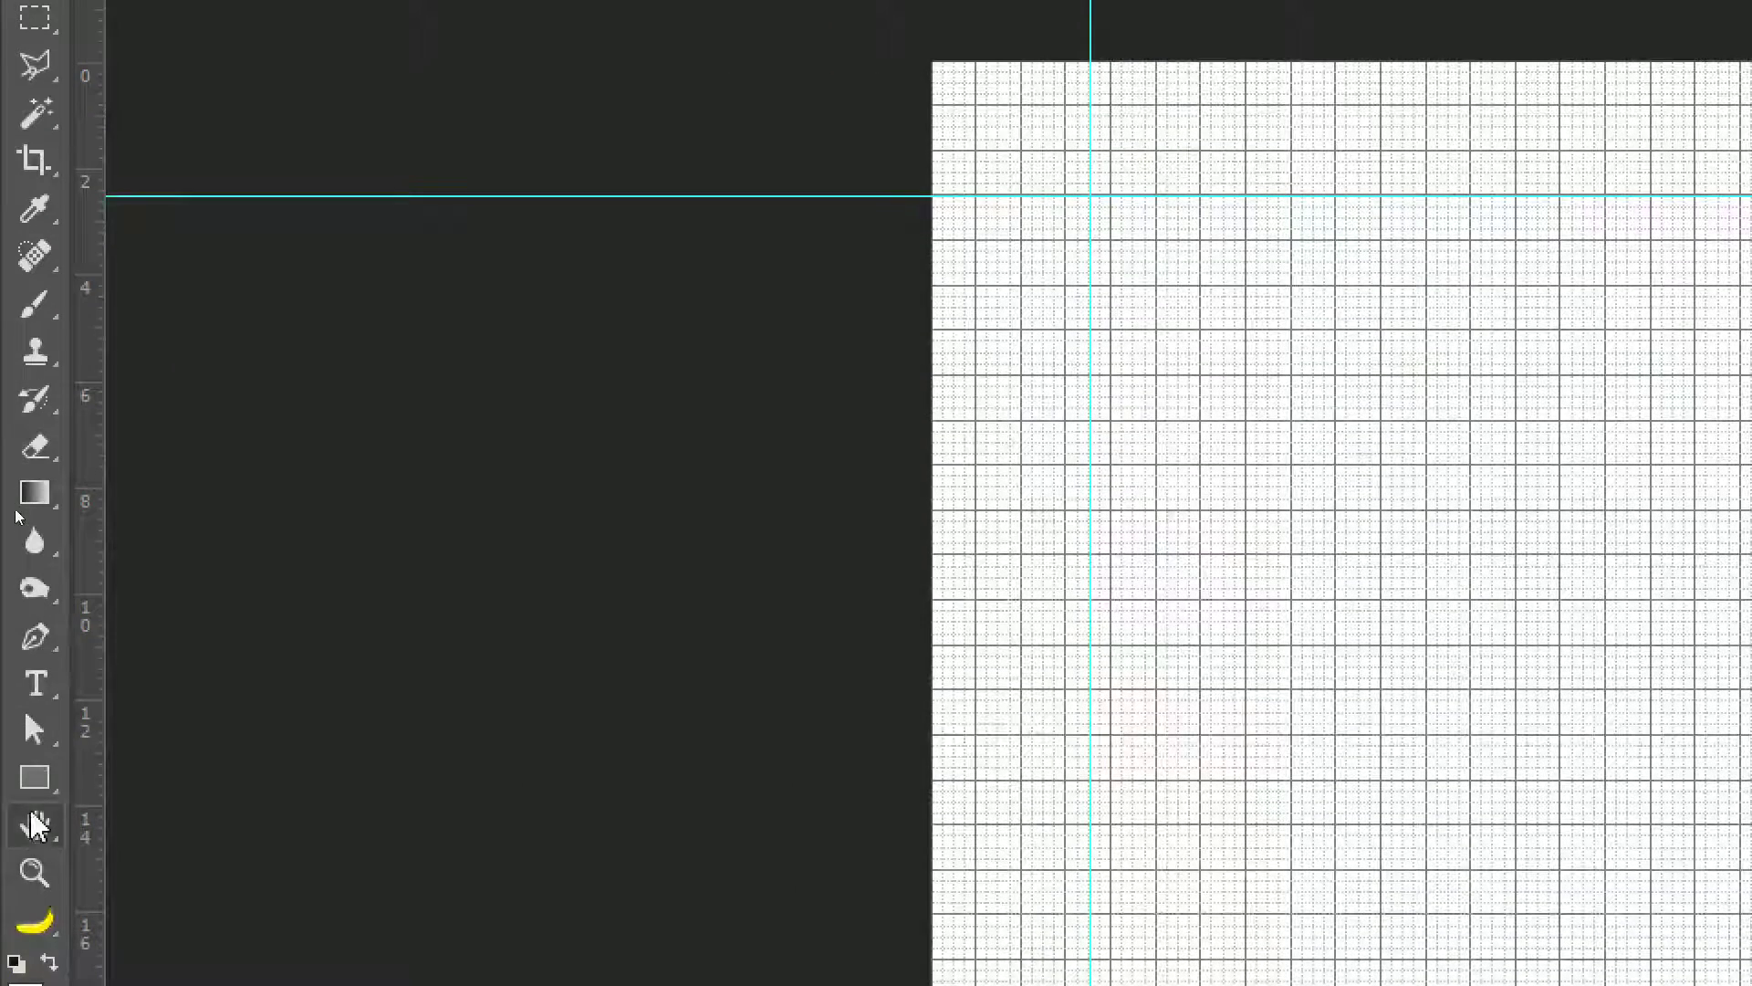
- Draw two grey rectangles: a smaller one on the left, a taller one on the right
left_click(36, 775)
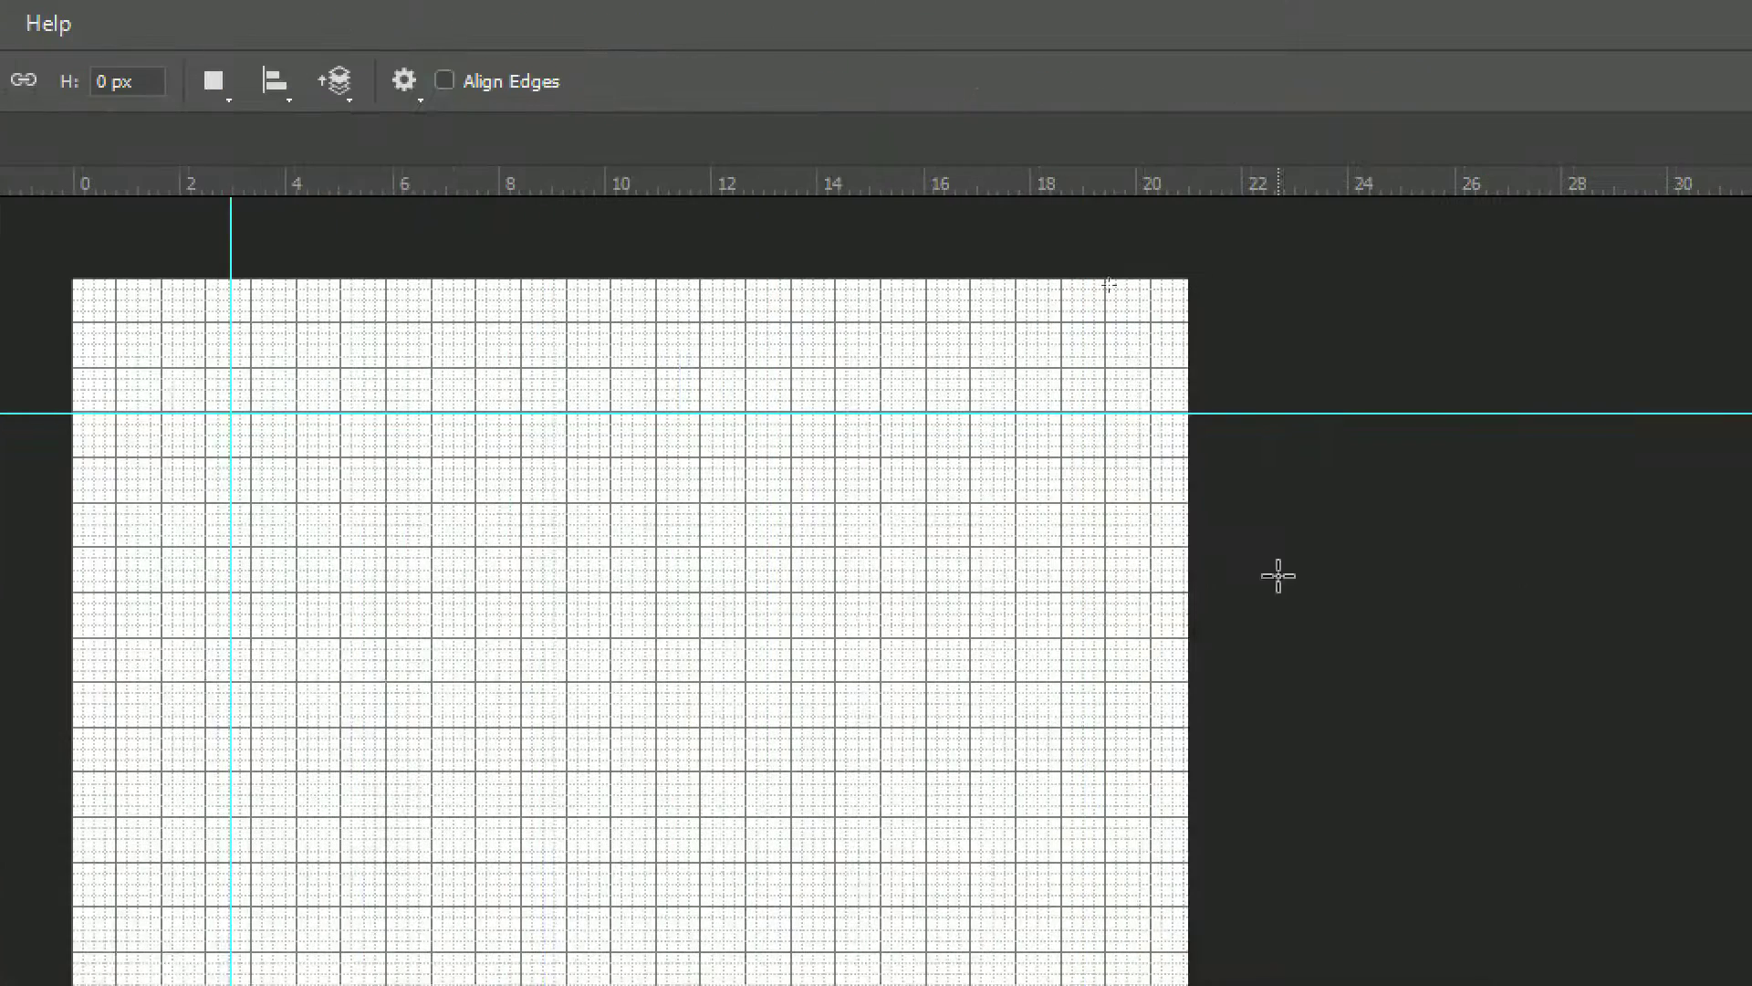
left_click_drag(394, 520, 626, 706)
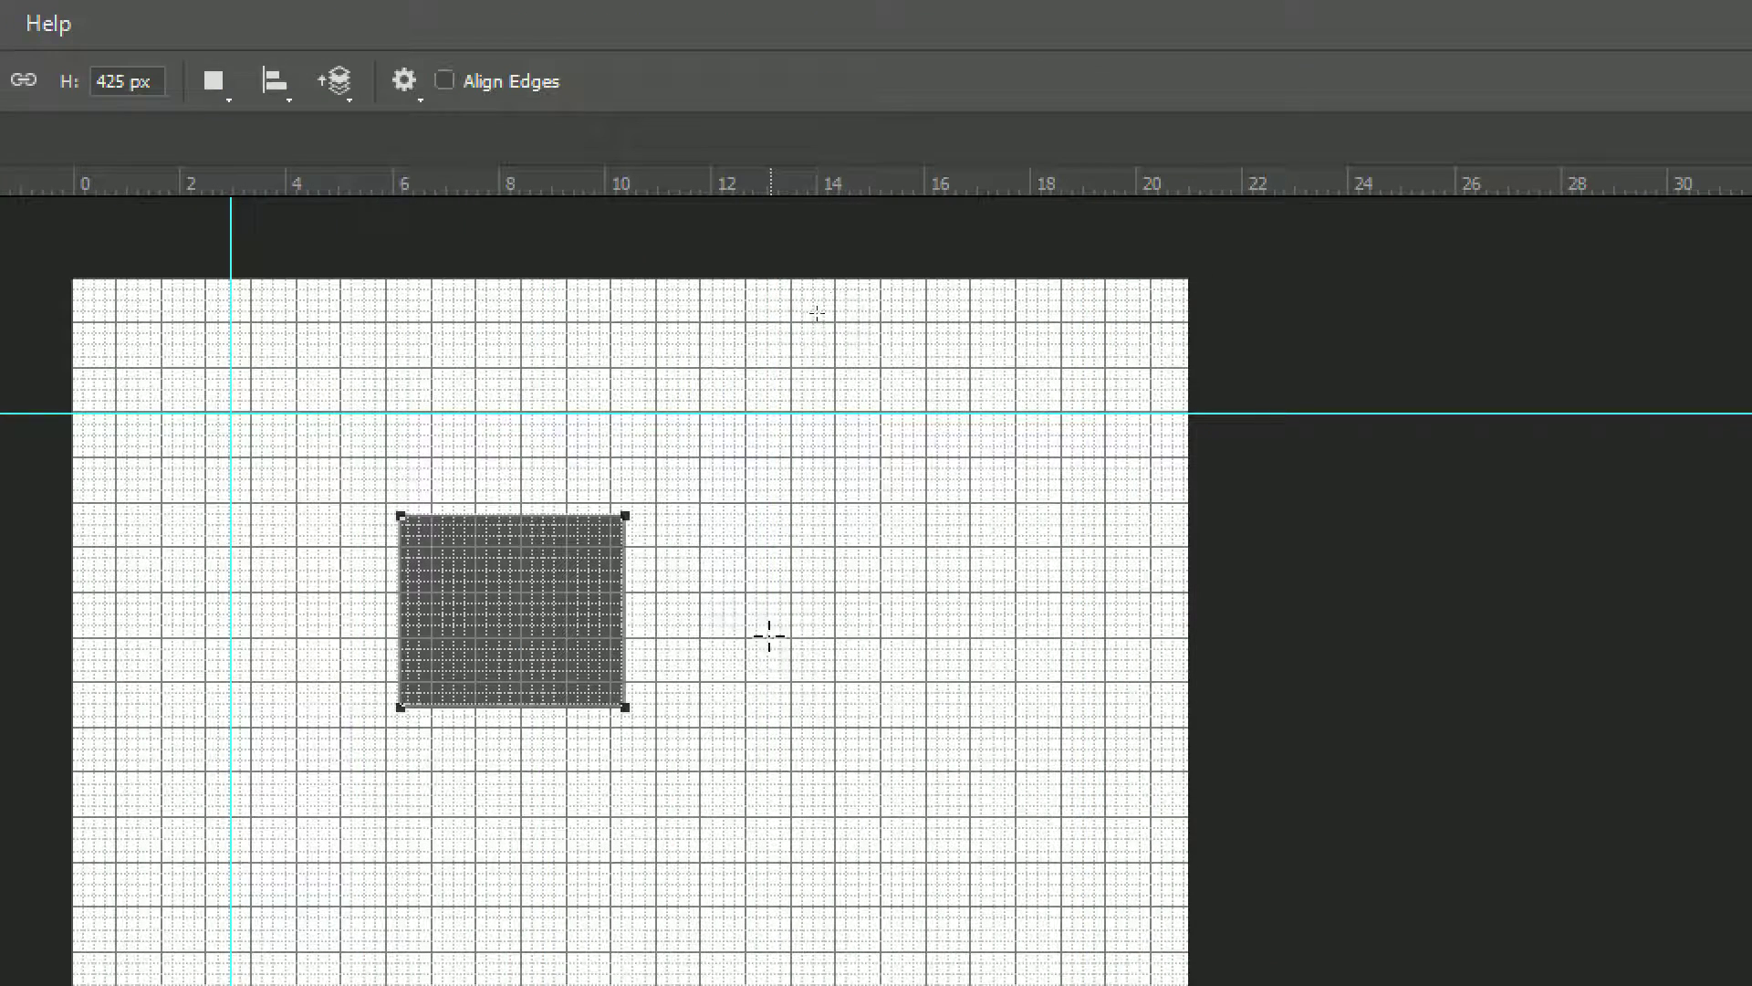
left_click_drag(803, 485, 1033, 749)
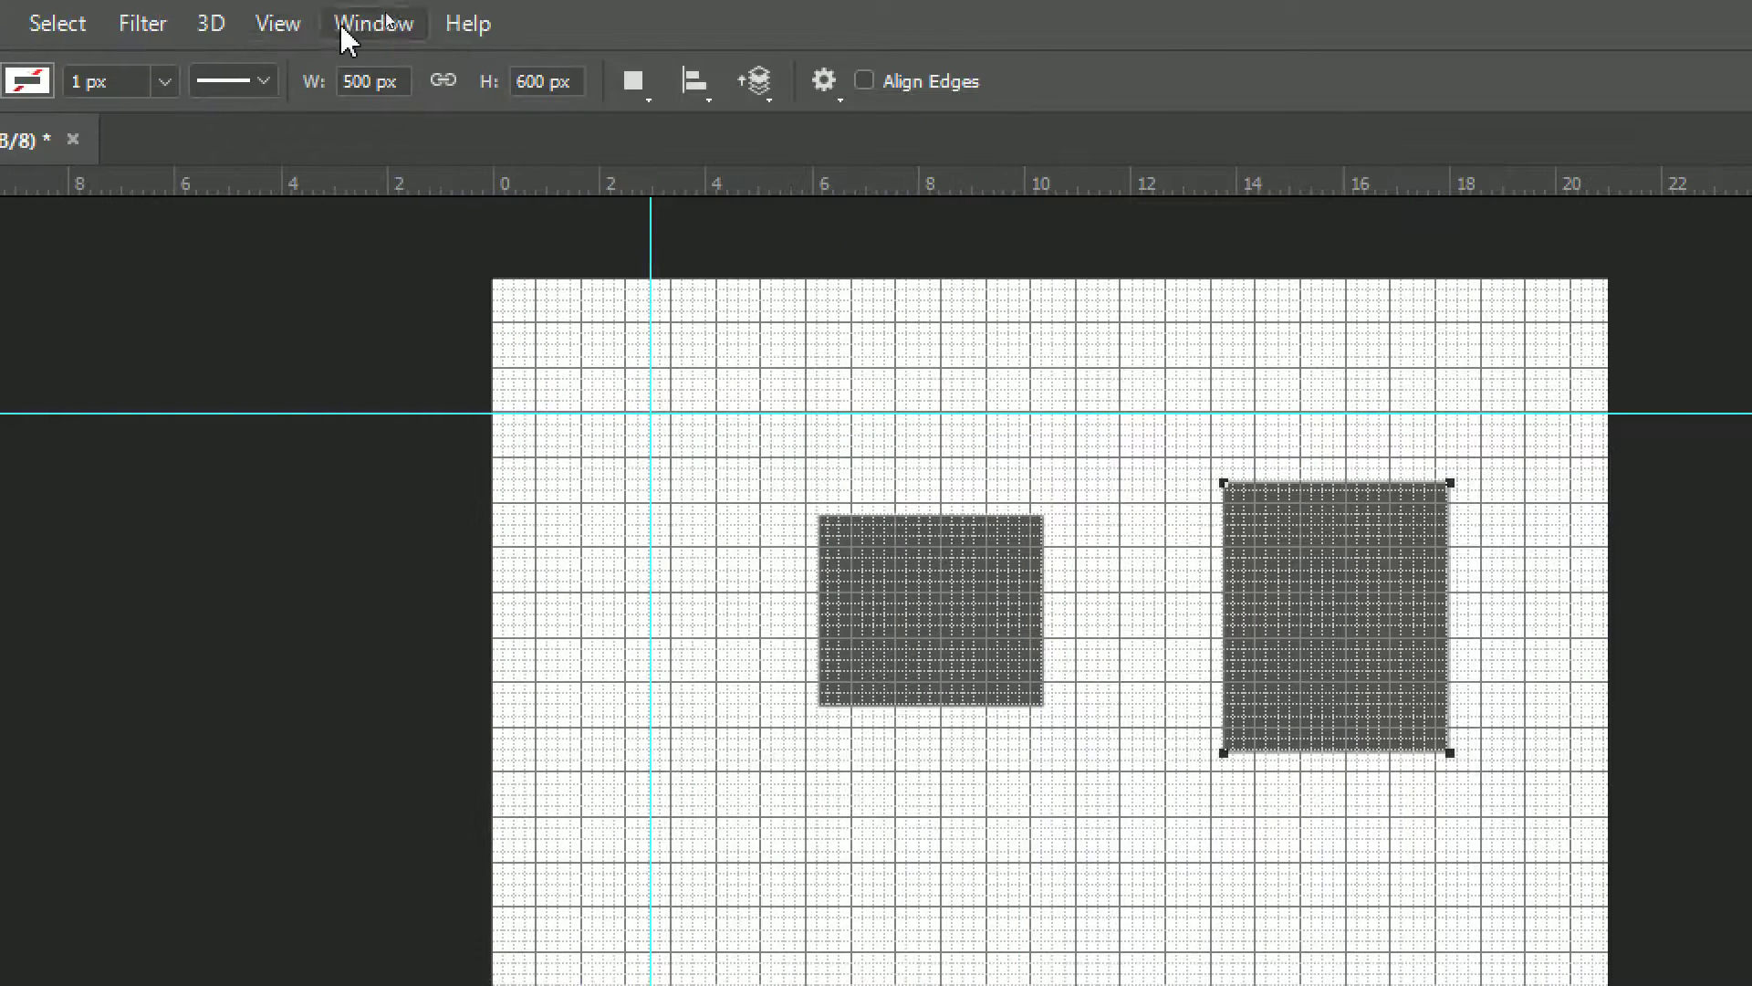
left_click(117, 23)
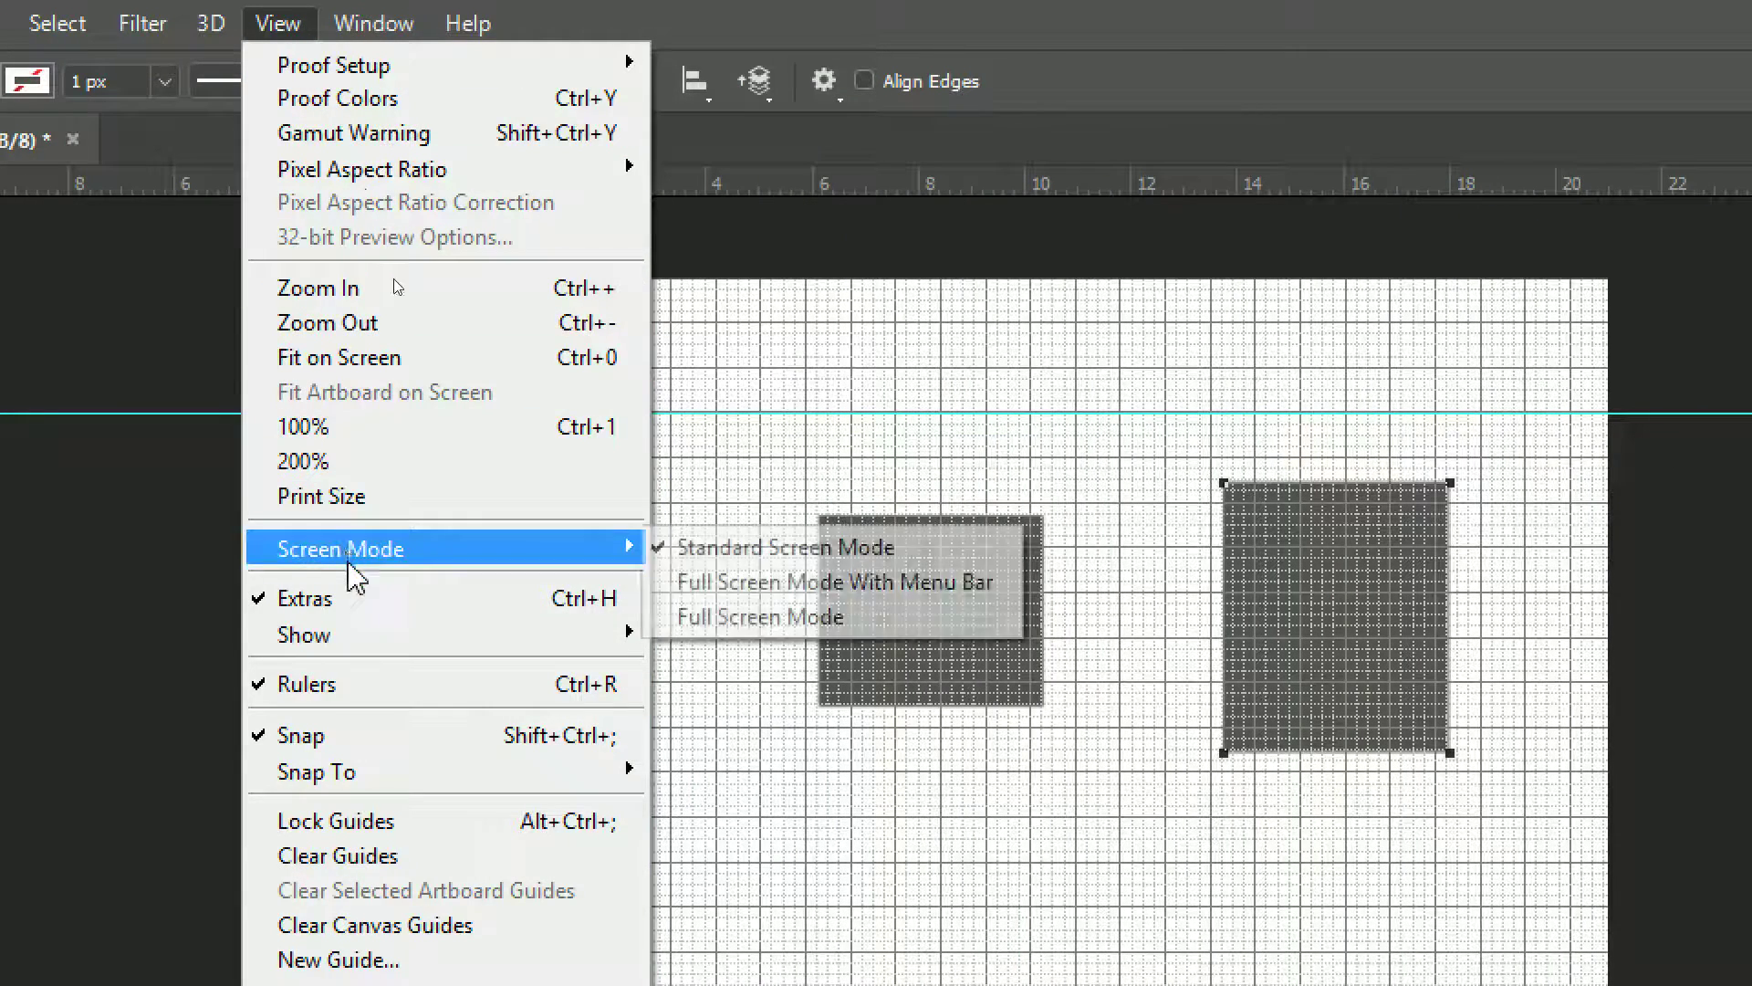
mouse_move(304, 634)
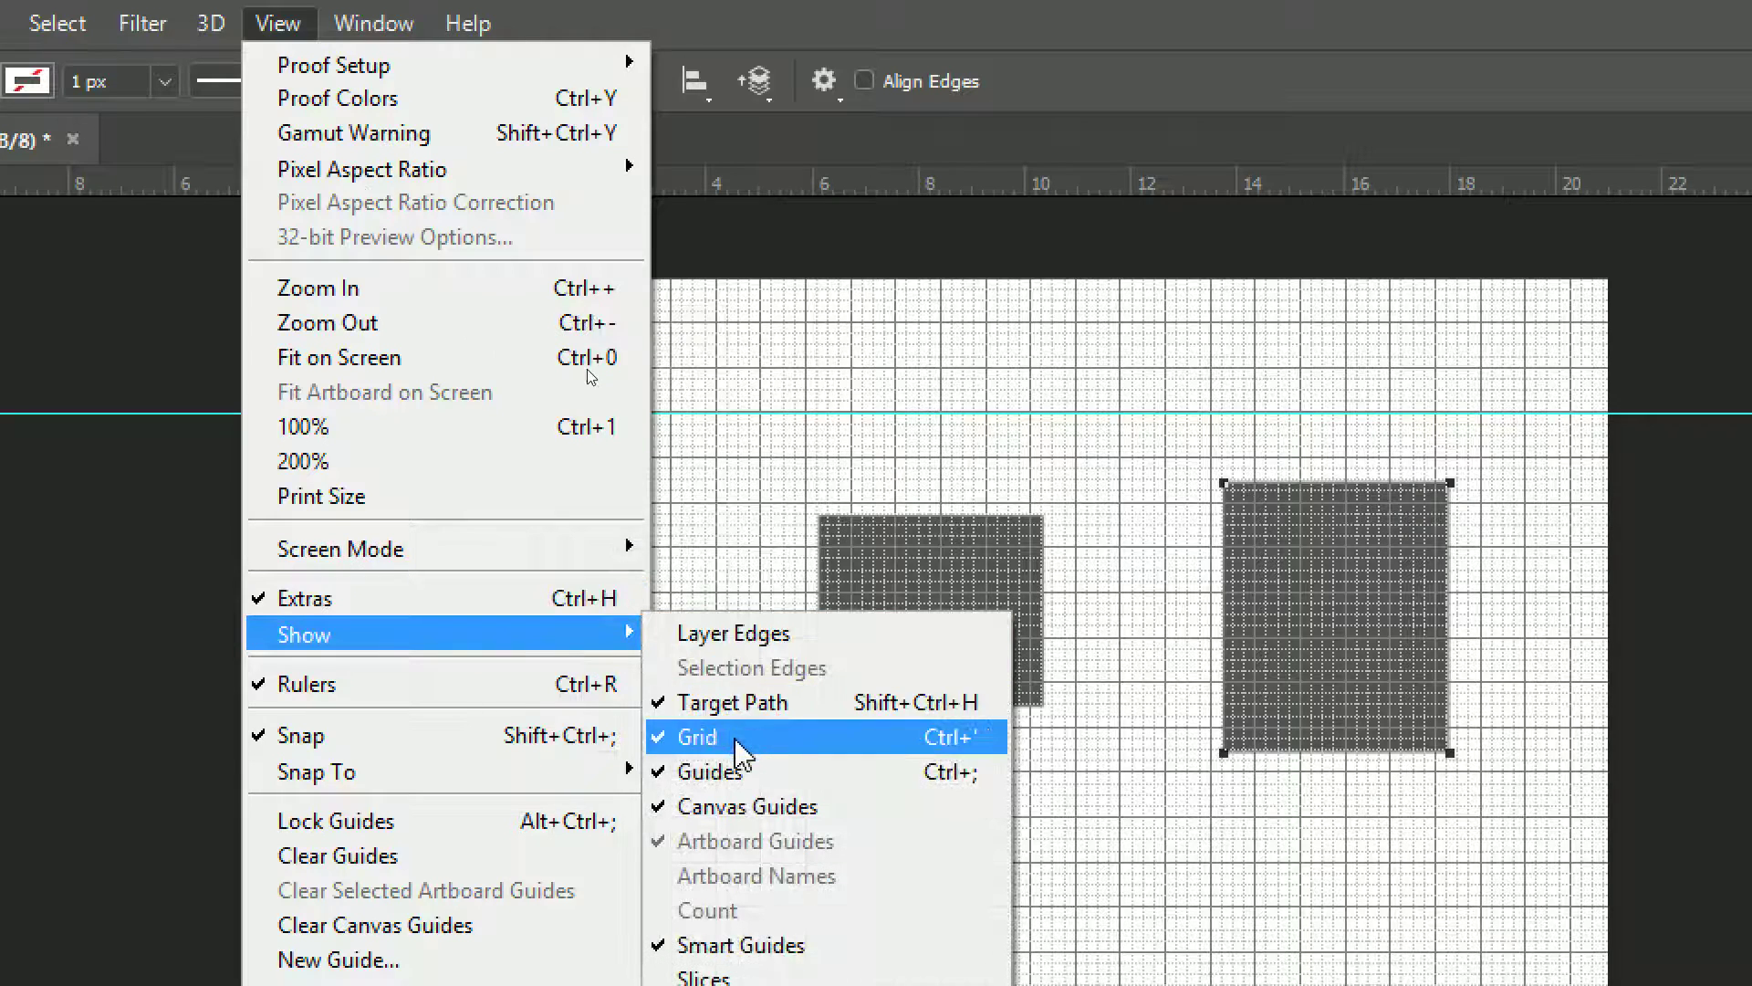
- Hide the grid and move the taller right rectangle so its top rests on the horizontal guide
left_click(697, 737)
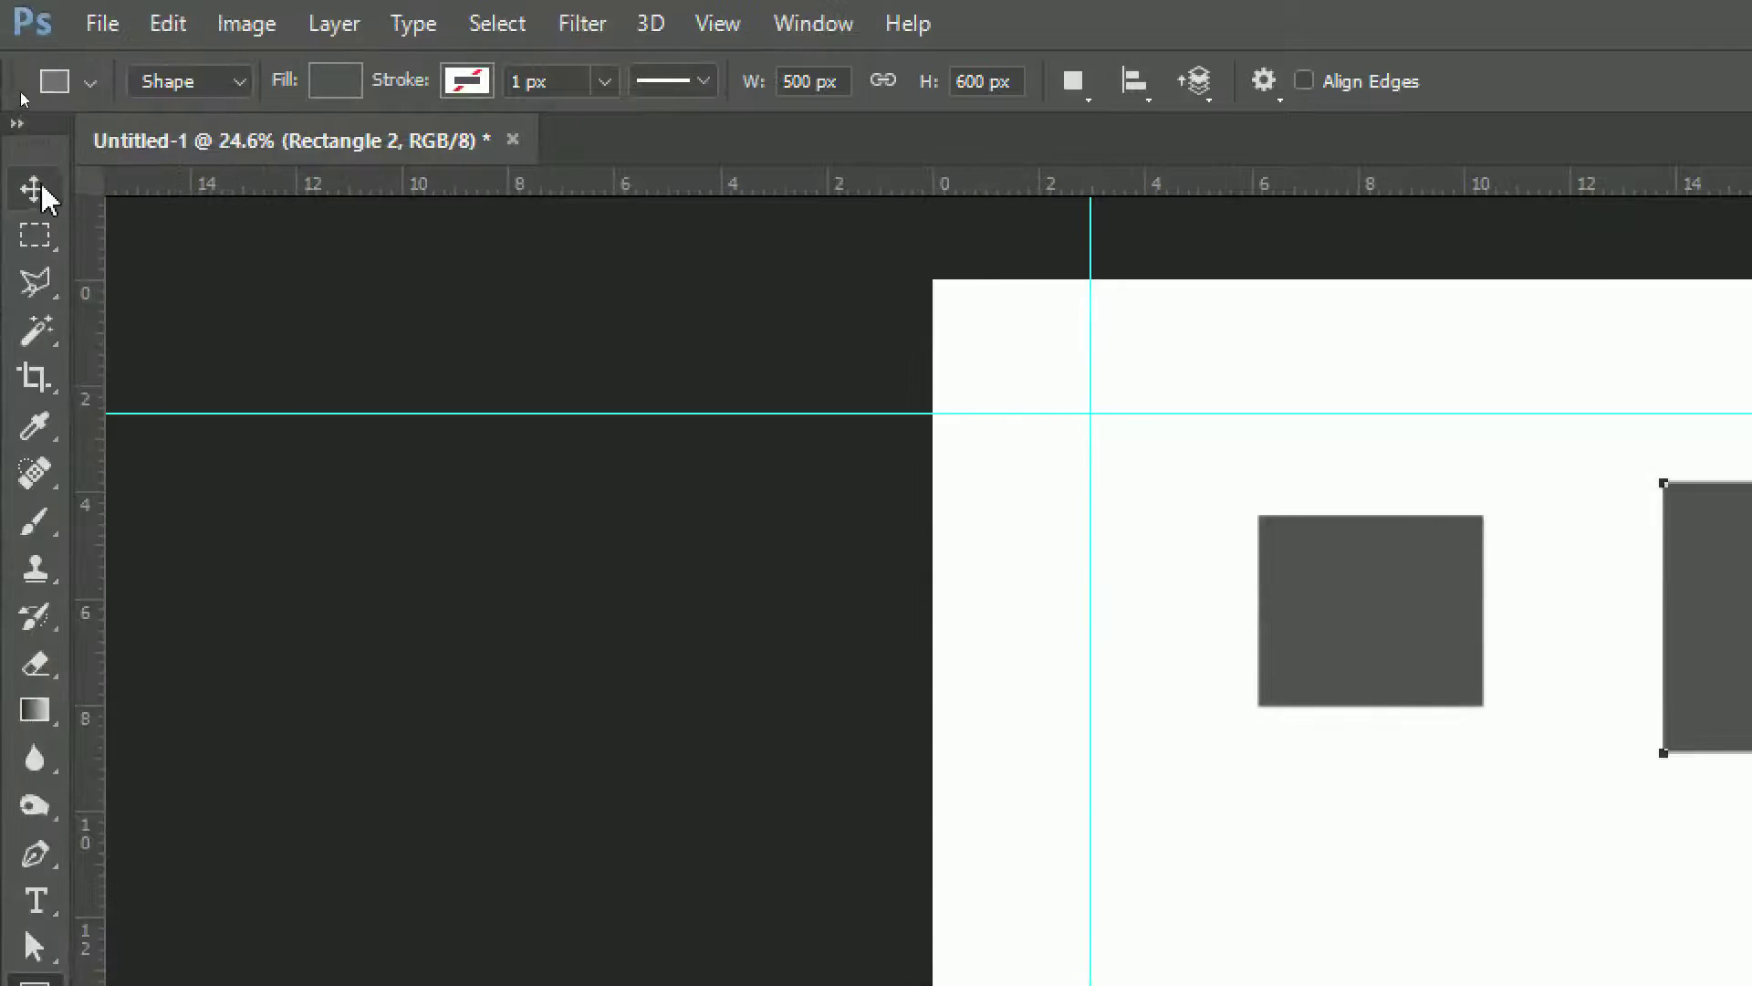
left_click(36, 188)
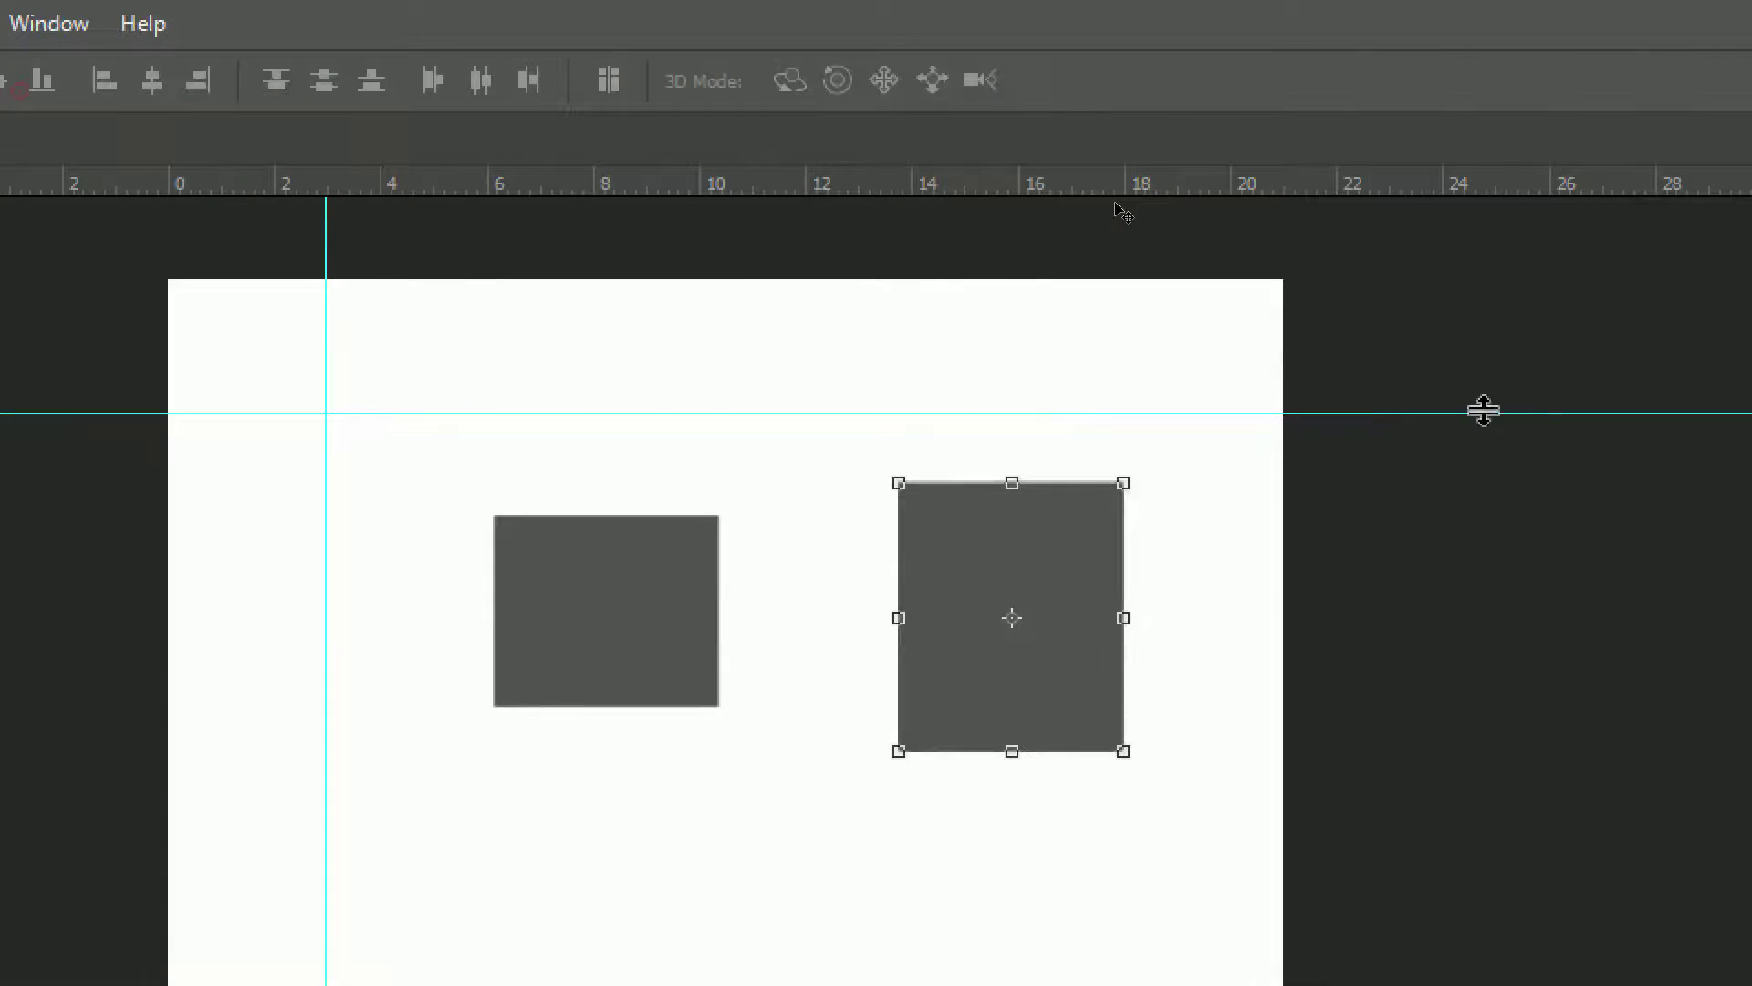
mouse_move(984, 598)
left_mouse_down()
mouse_move(949, 592)
mouse_move(933, 689)
left_mouse_up()
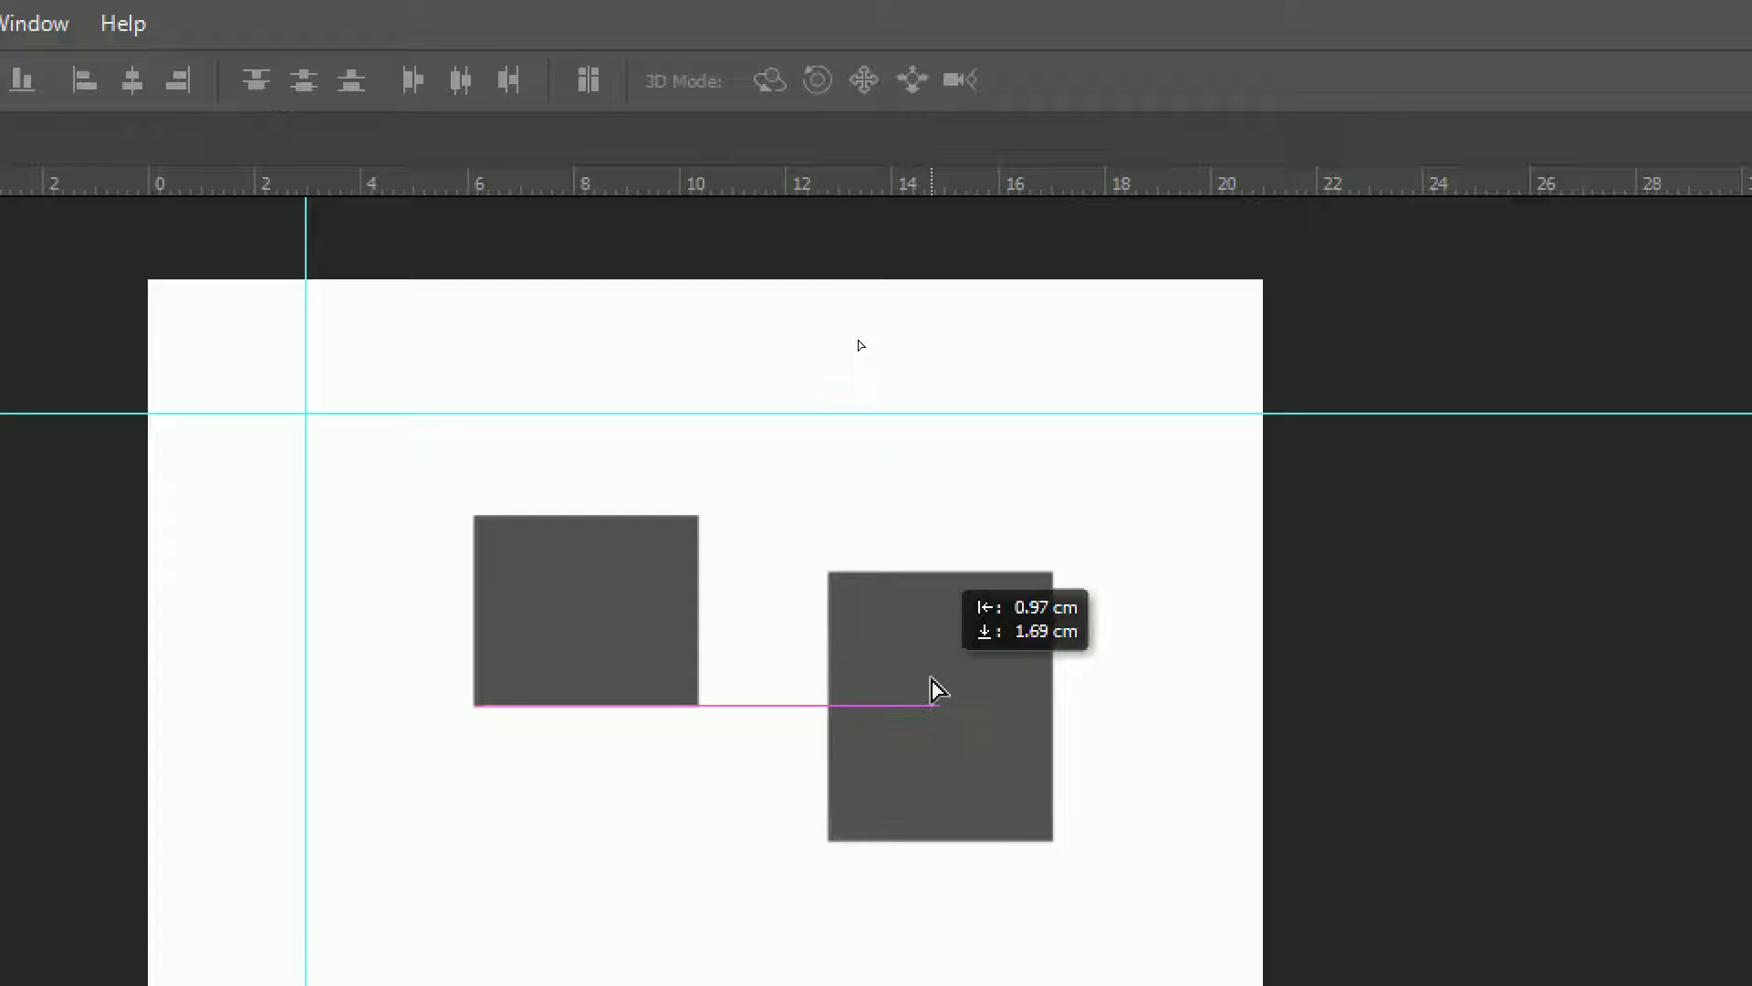
left_click_drag(932, 677, 931, 628)
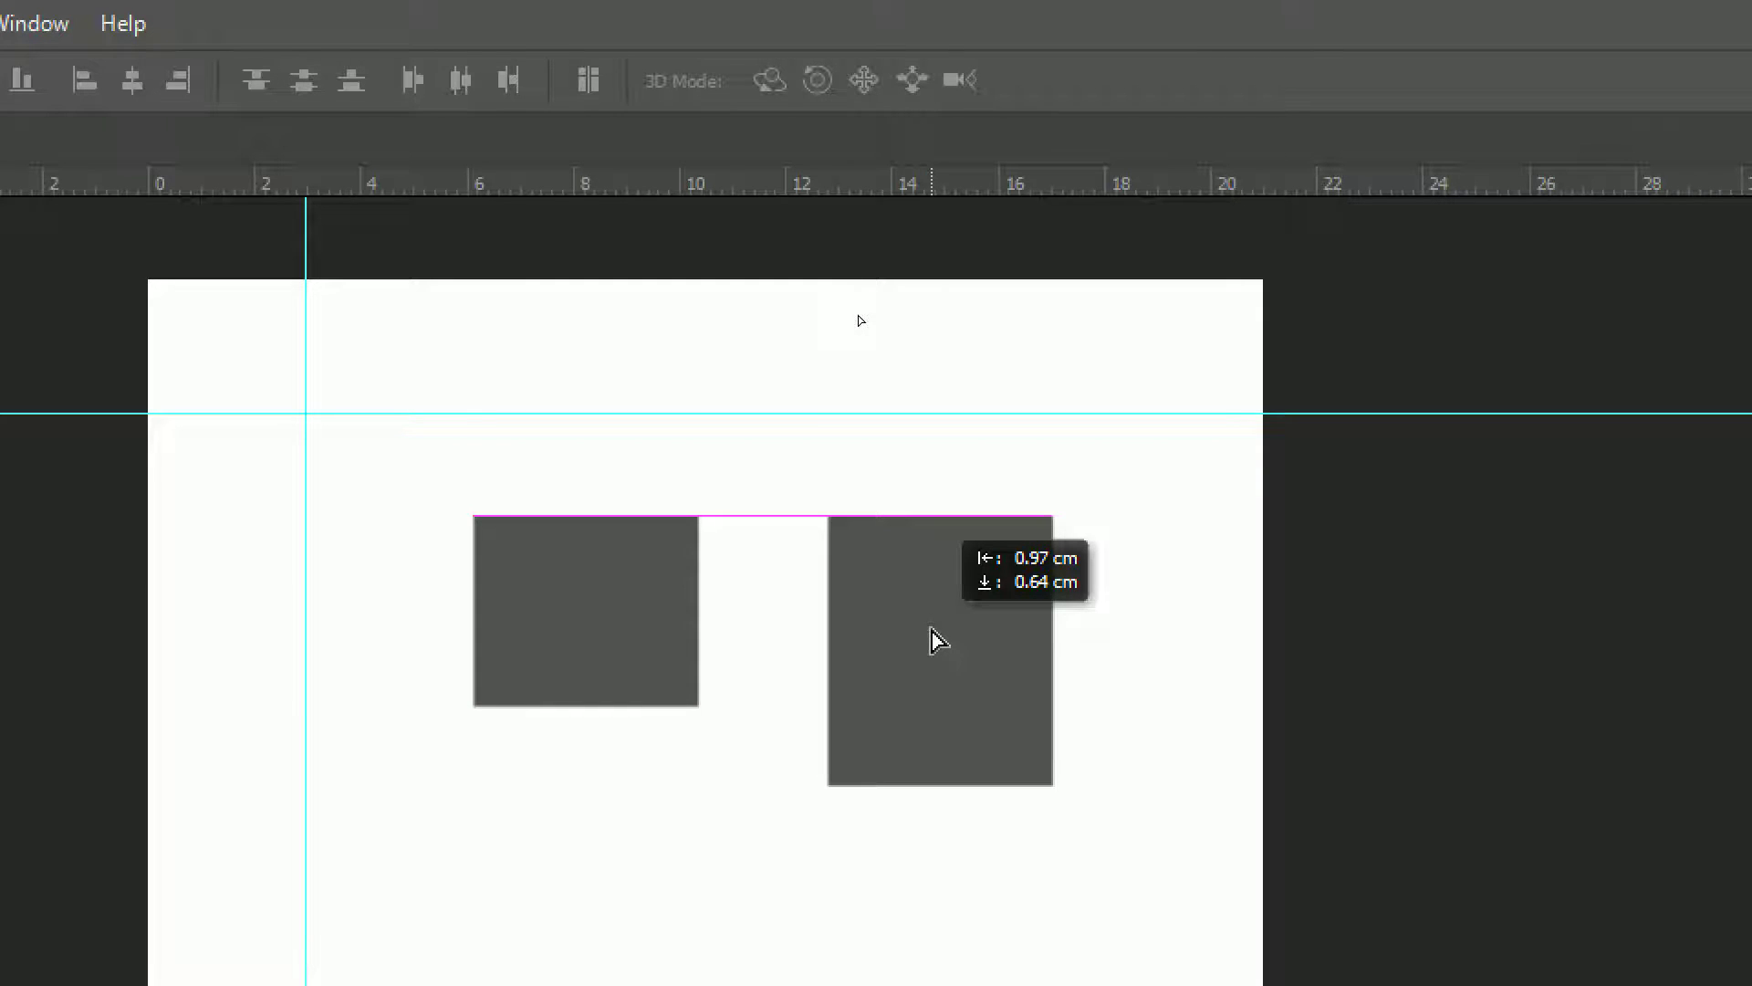
left_click_drag(938, 641, 895, 546)
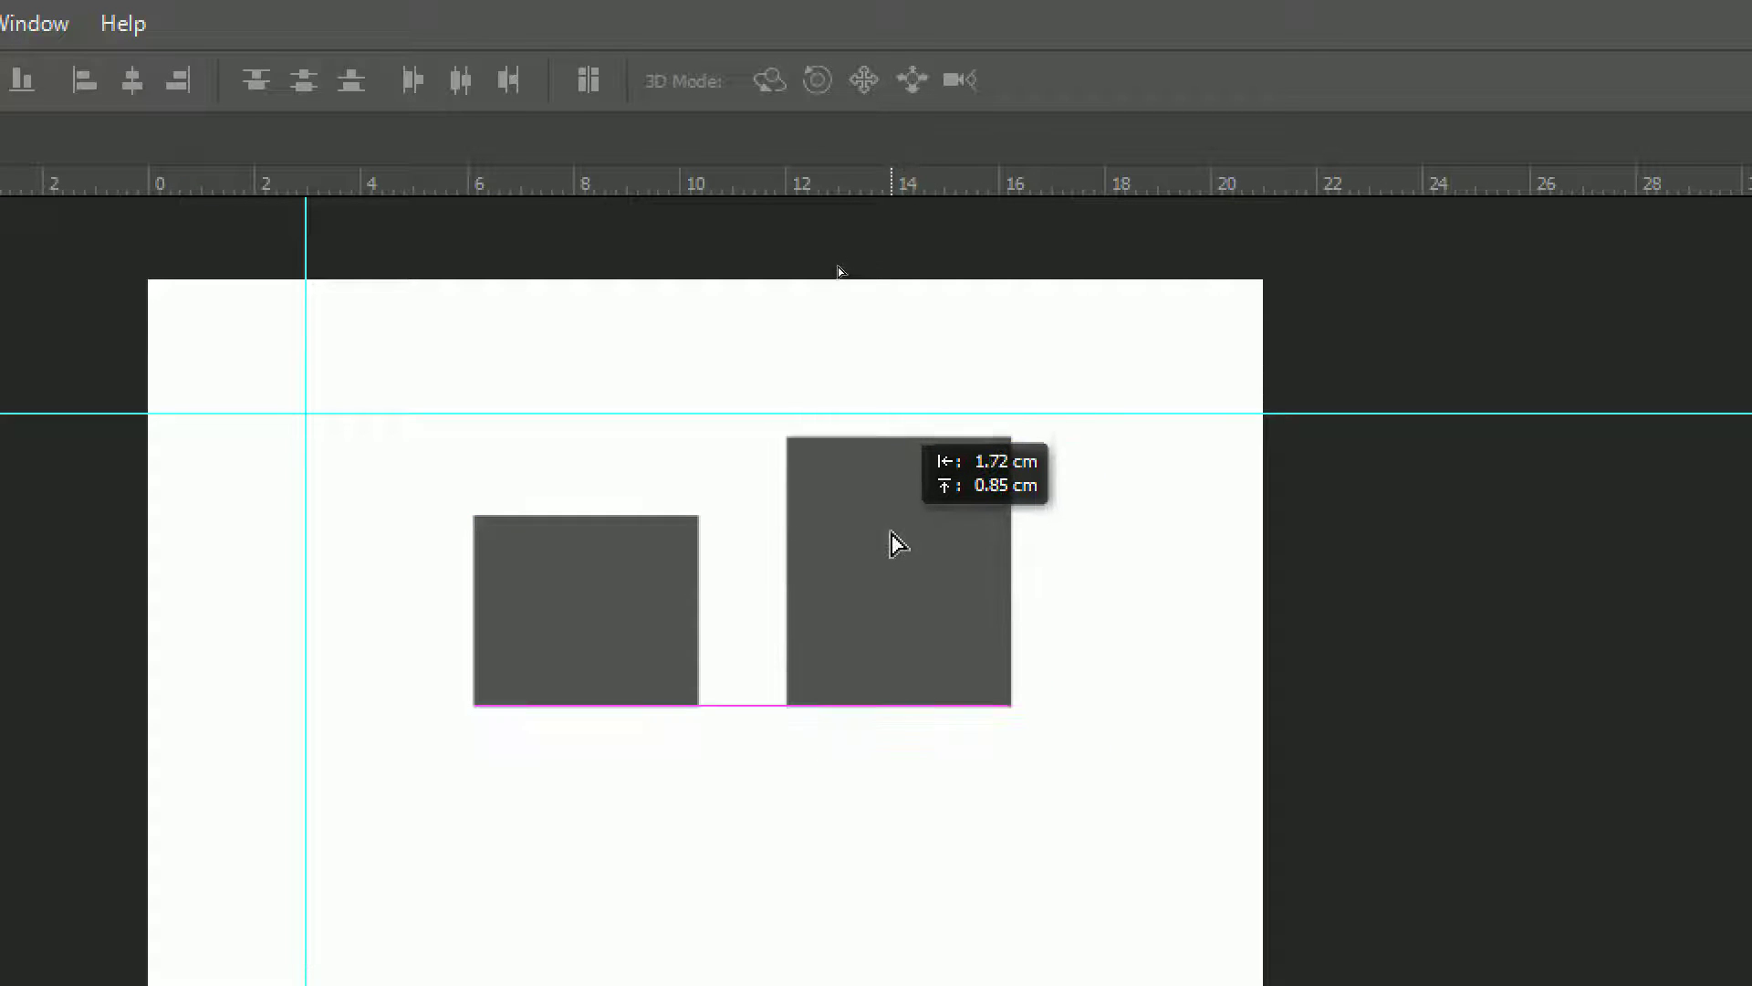
mouse_move(891, 540)
left_mouse_down()
mouse_move(810, 371)
mouse_move(680, 312)
mouse_move(677, 364)
mouse_move(997, 572)
mouse_move(999, 537)
left_mouse_up()
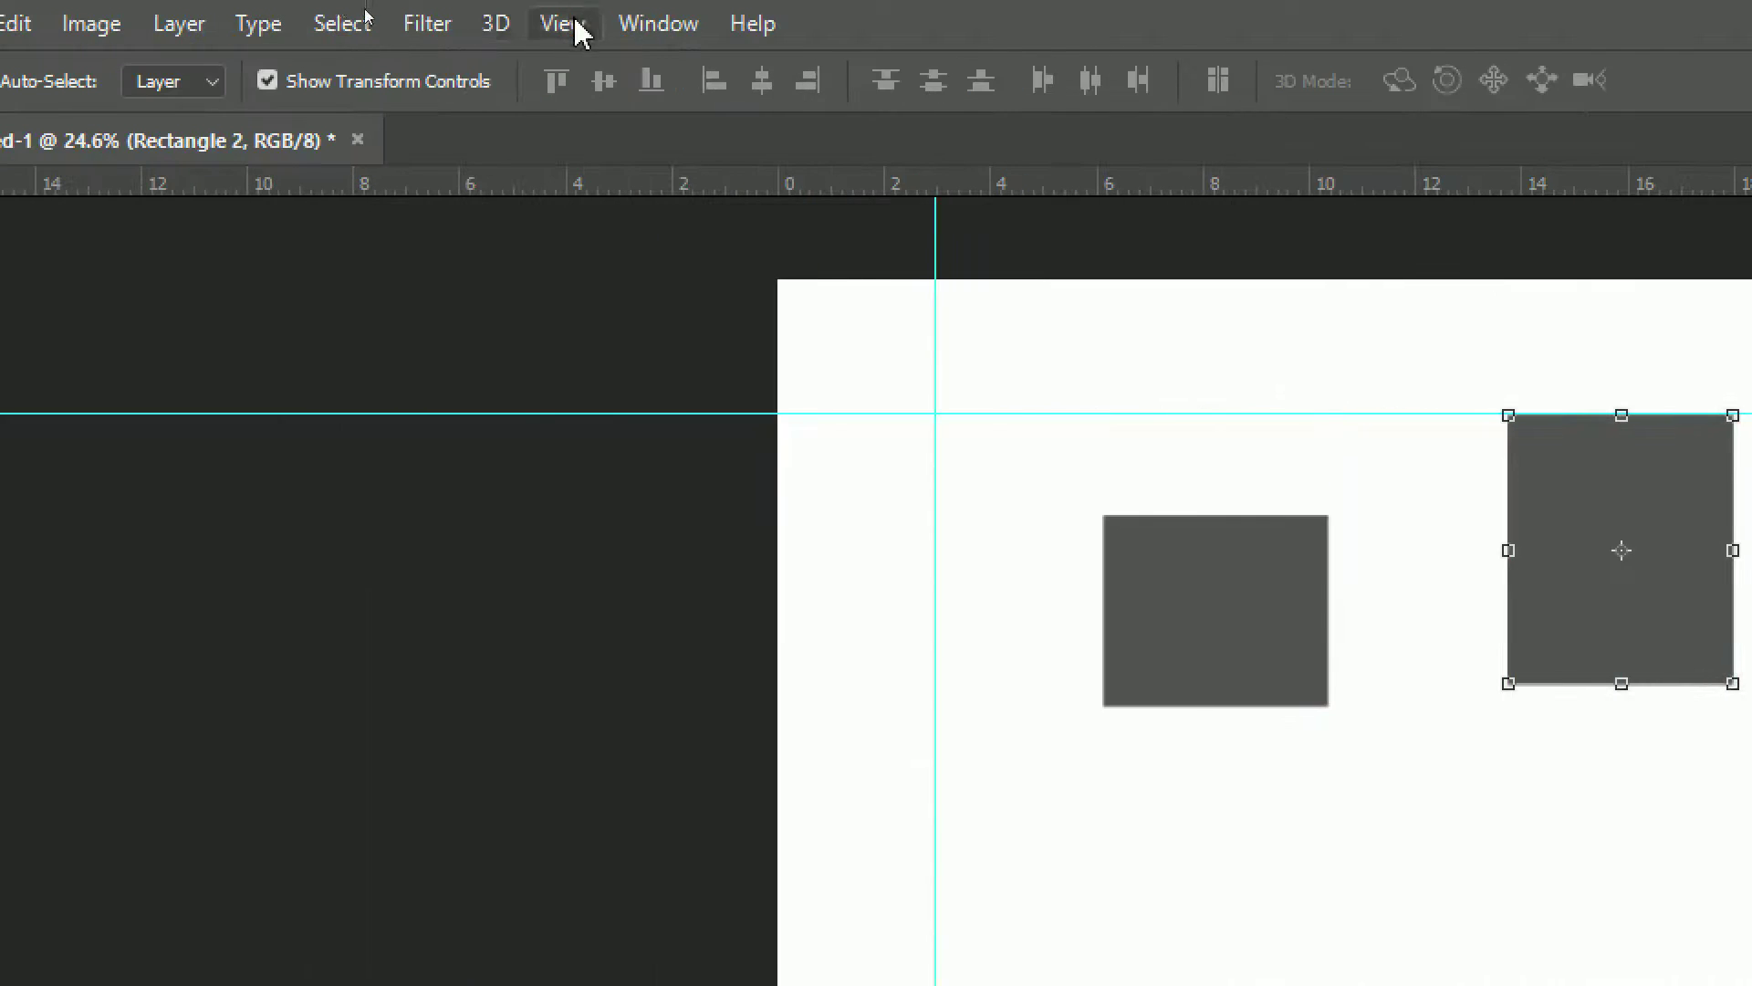
left_click(575, 26)
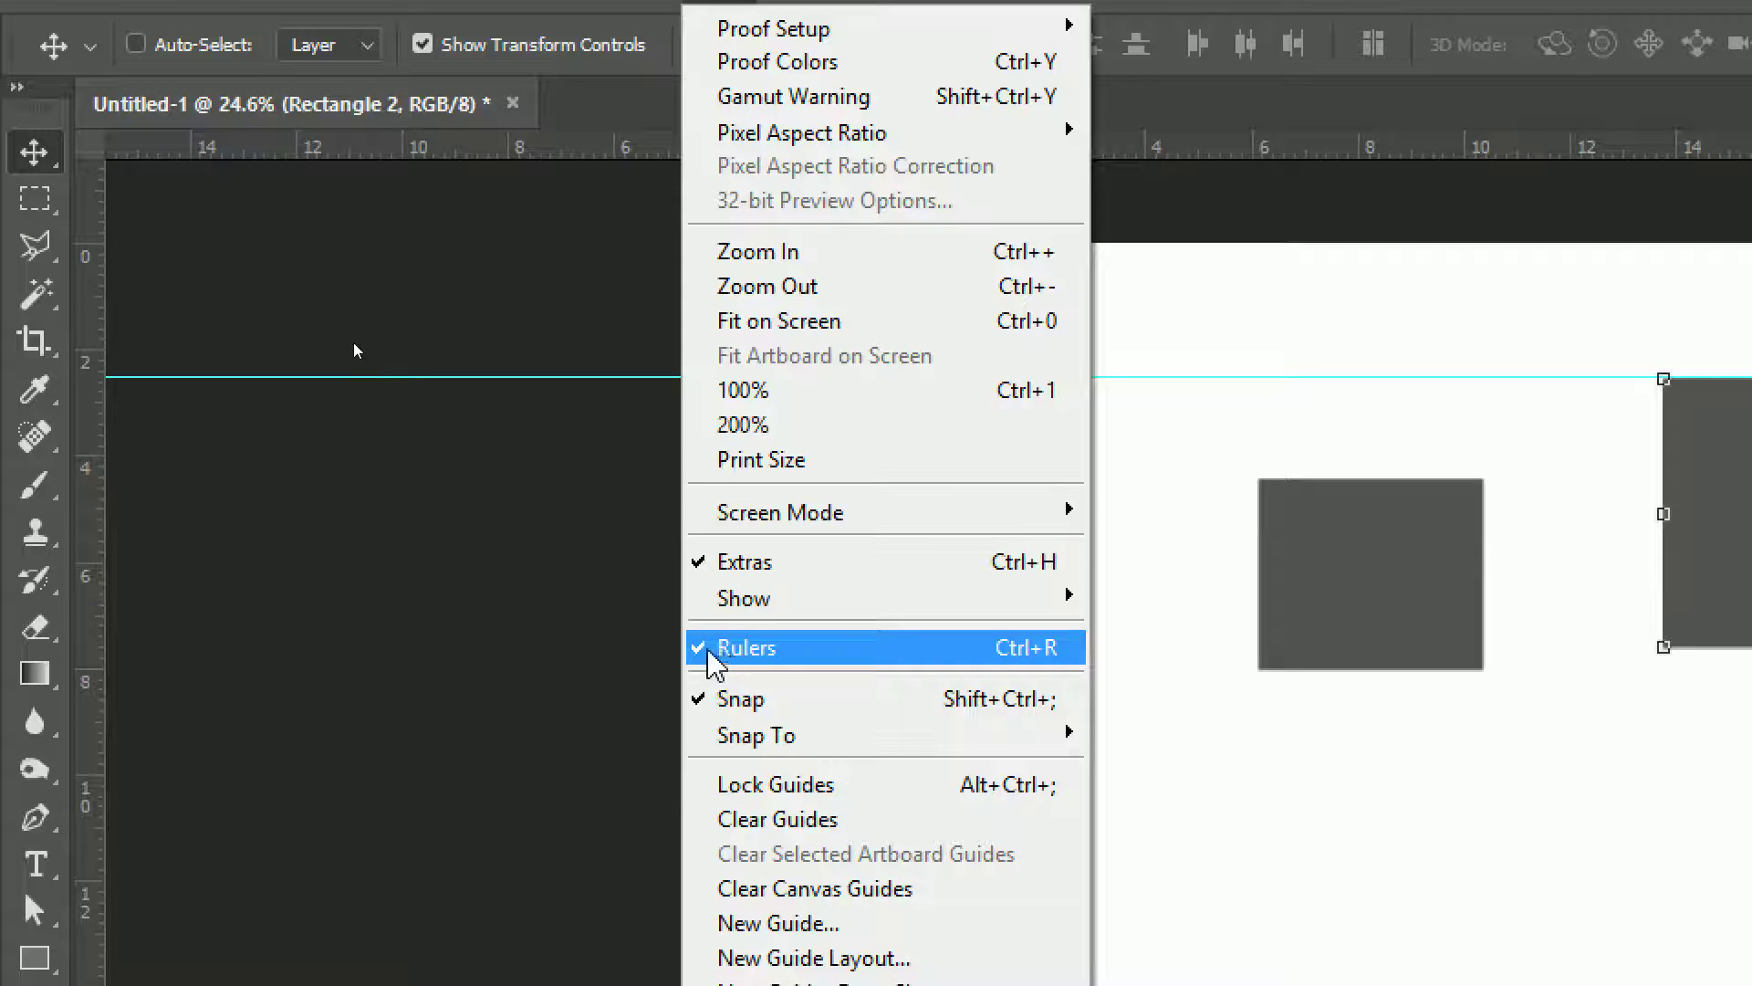
left_click(771, 650)
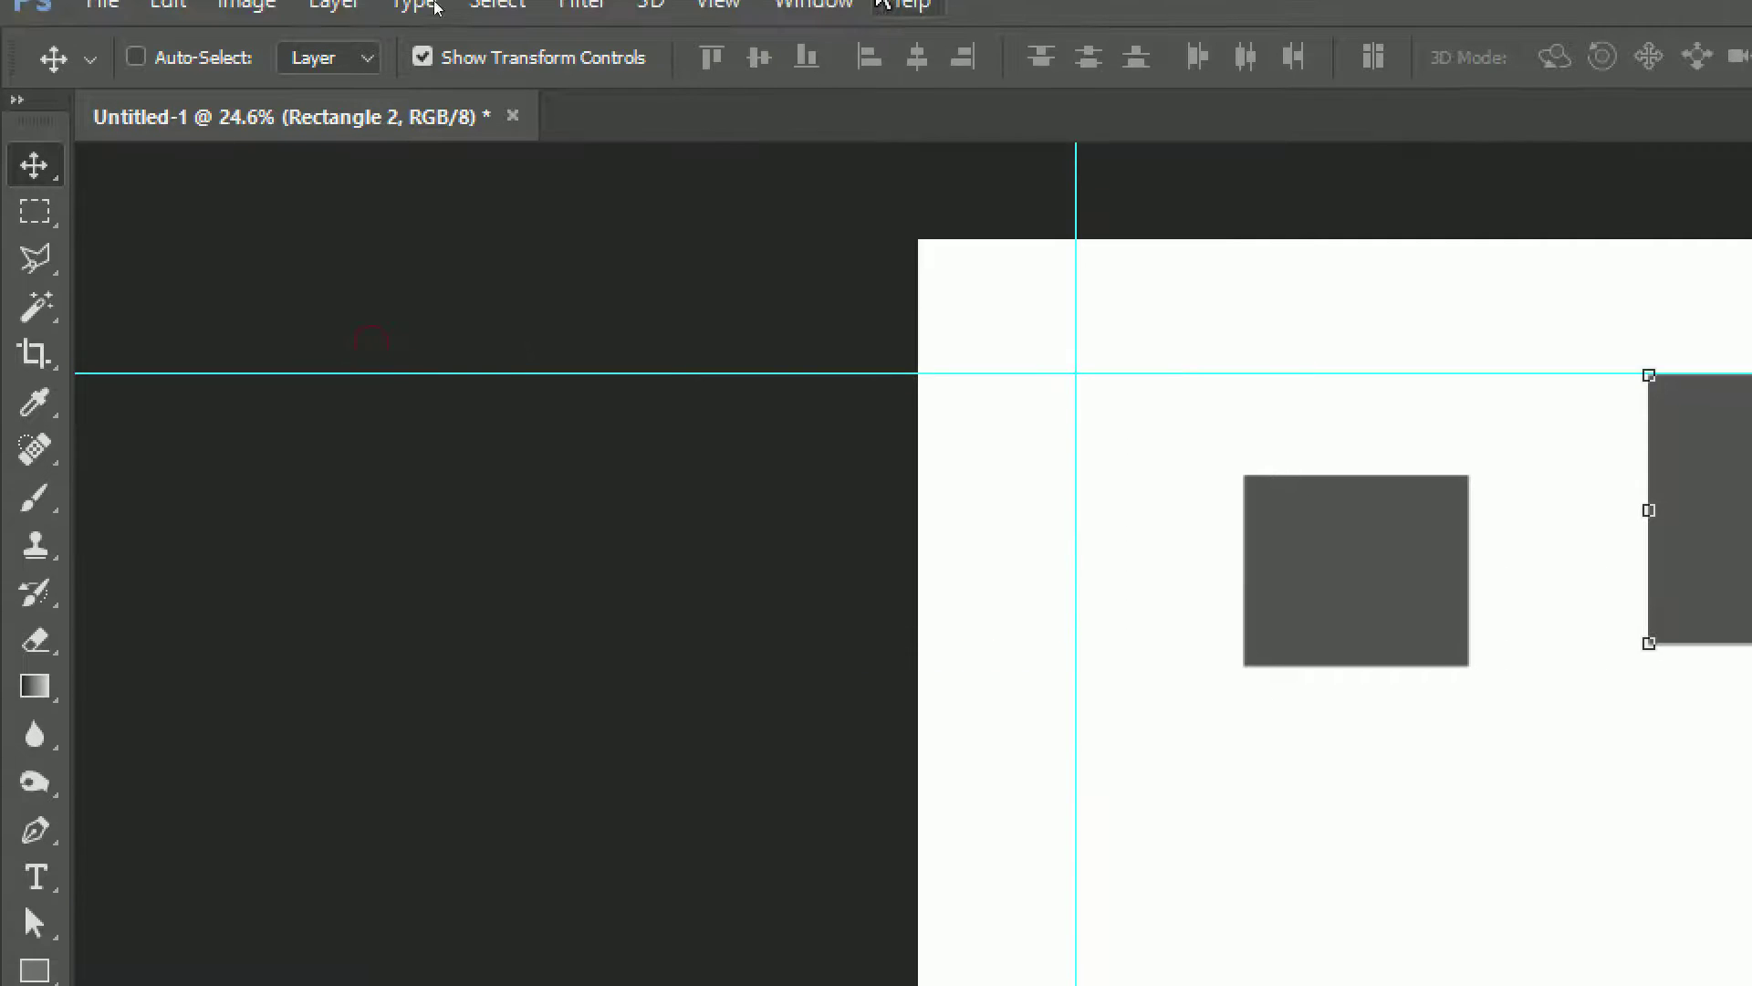
left_click(717, 25)
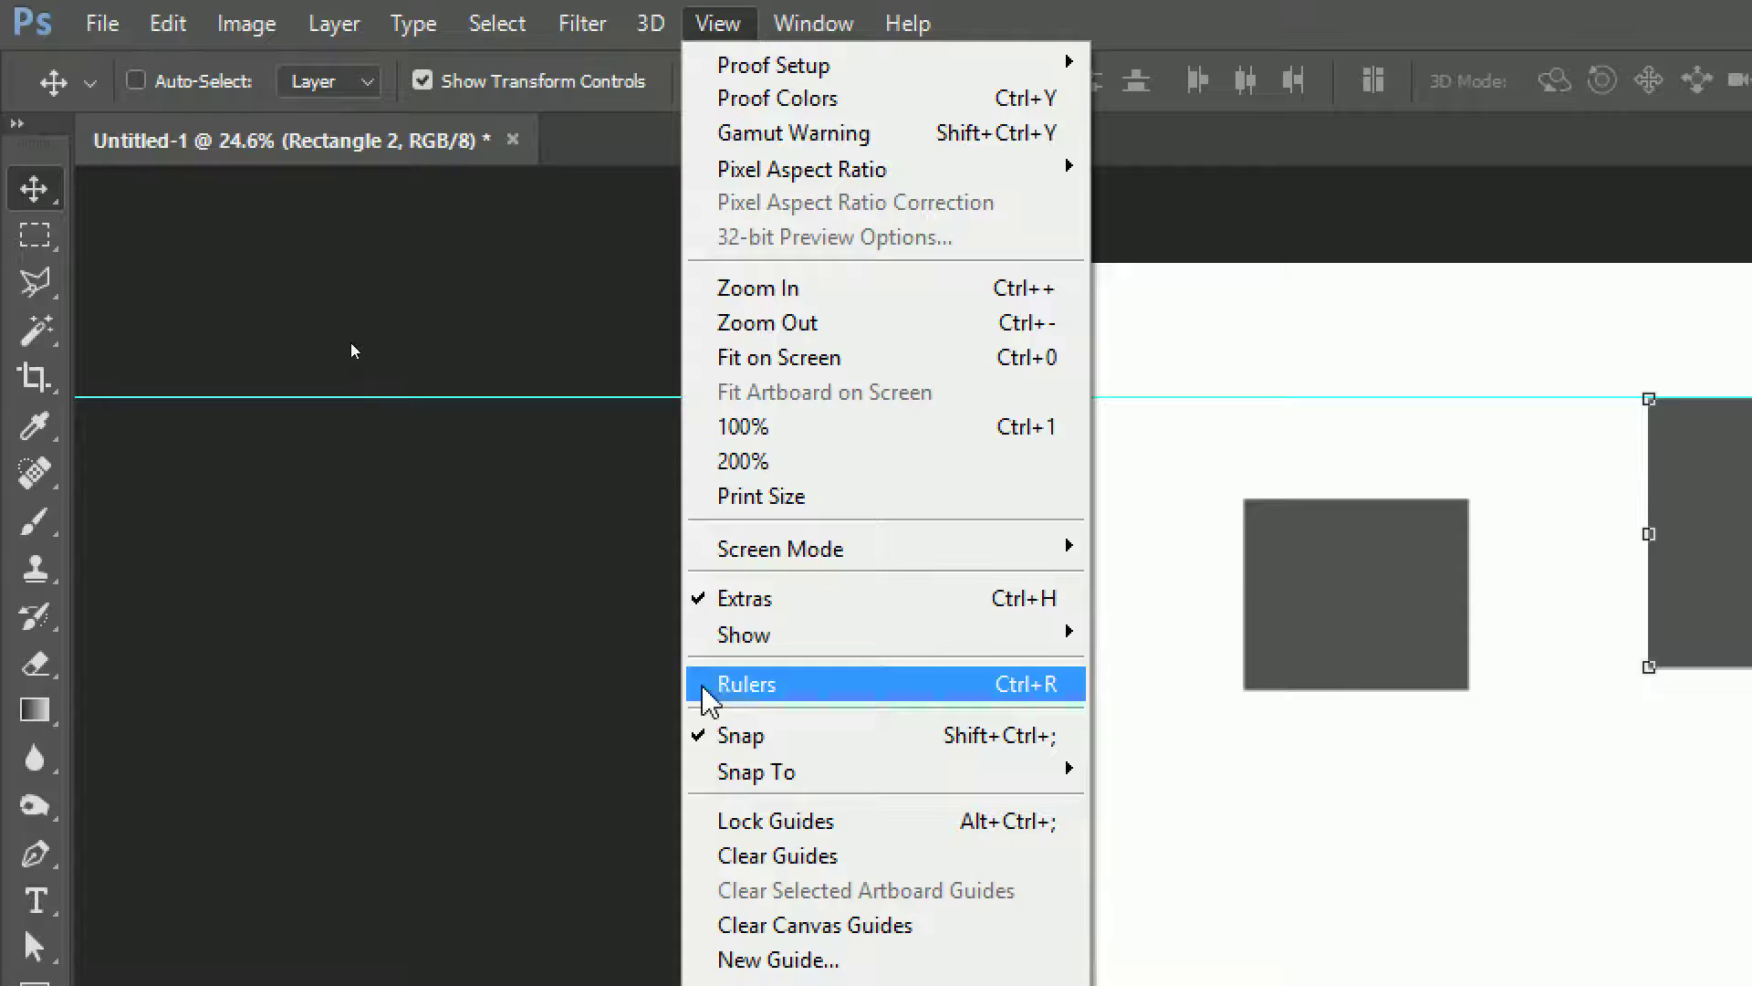
left_click(726, 686)
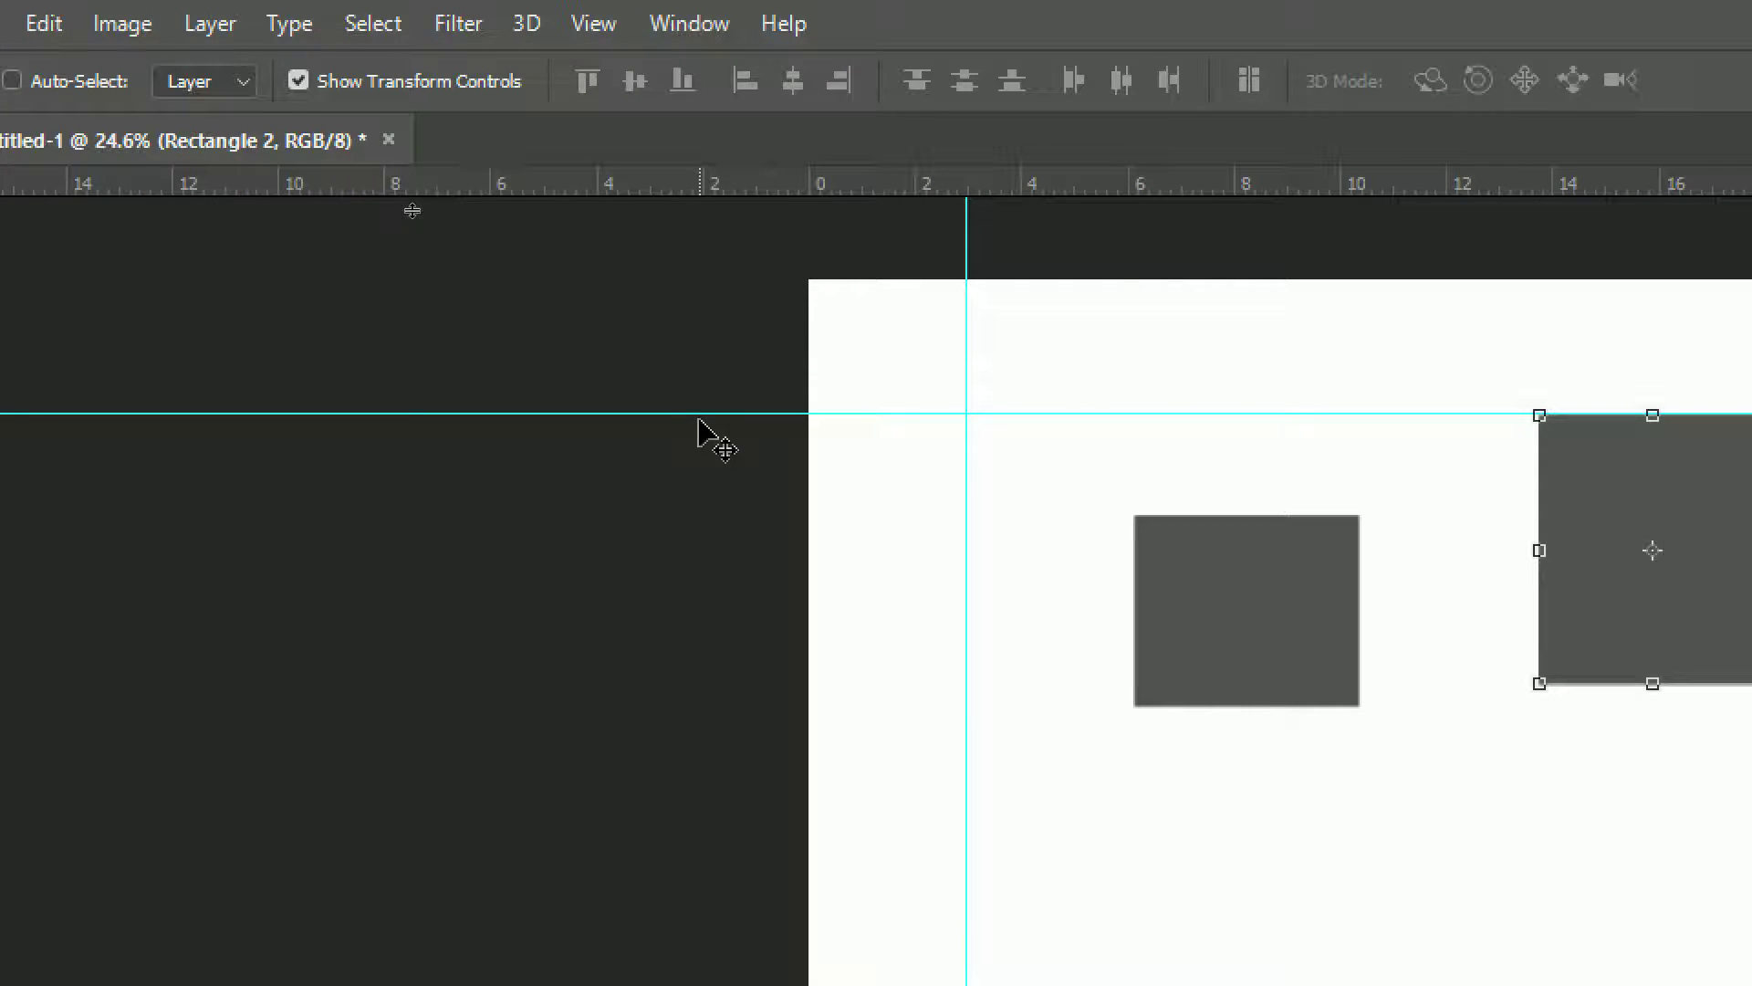
left_click_drag(700, 415, 687, 415)
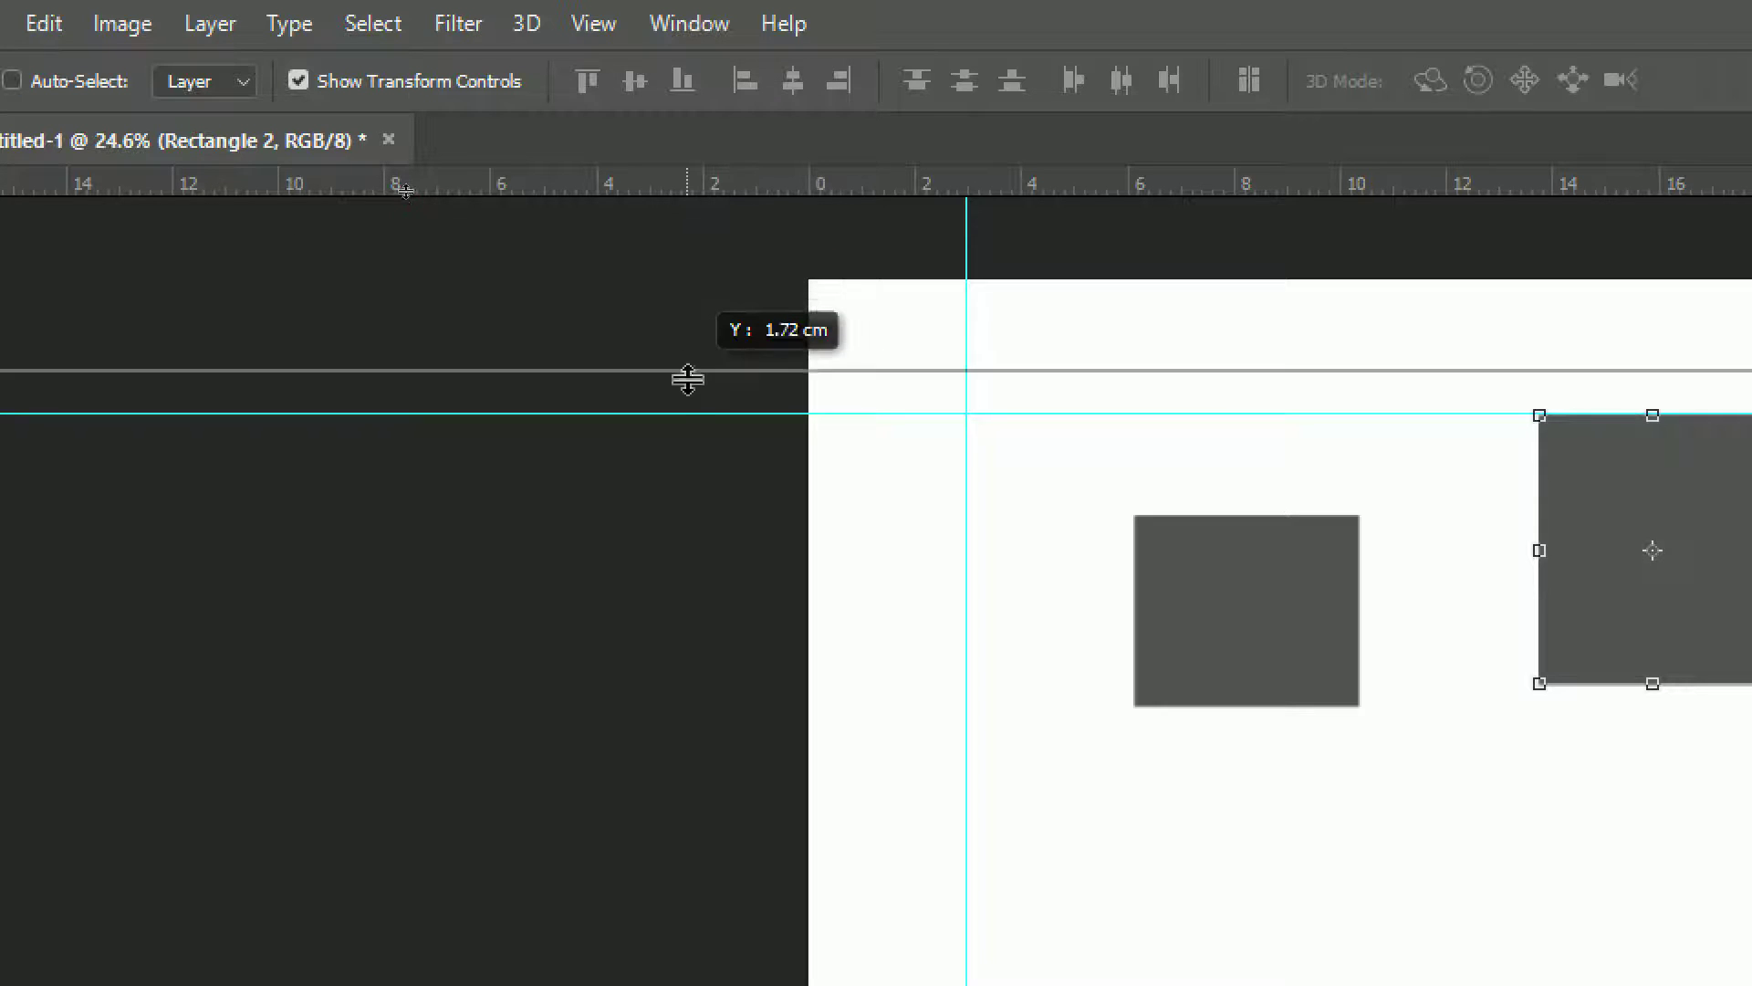
- Drag the horizontal guide onto the top ruler and the vertical guide onto the left ruler
left_click_drag(687, 418, 693, 168)
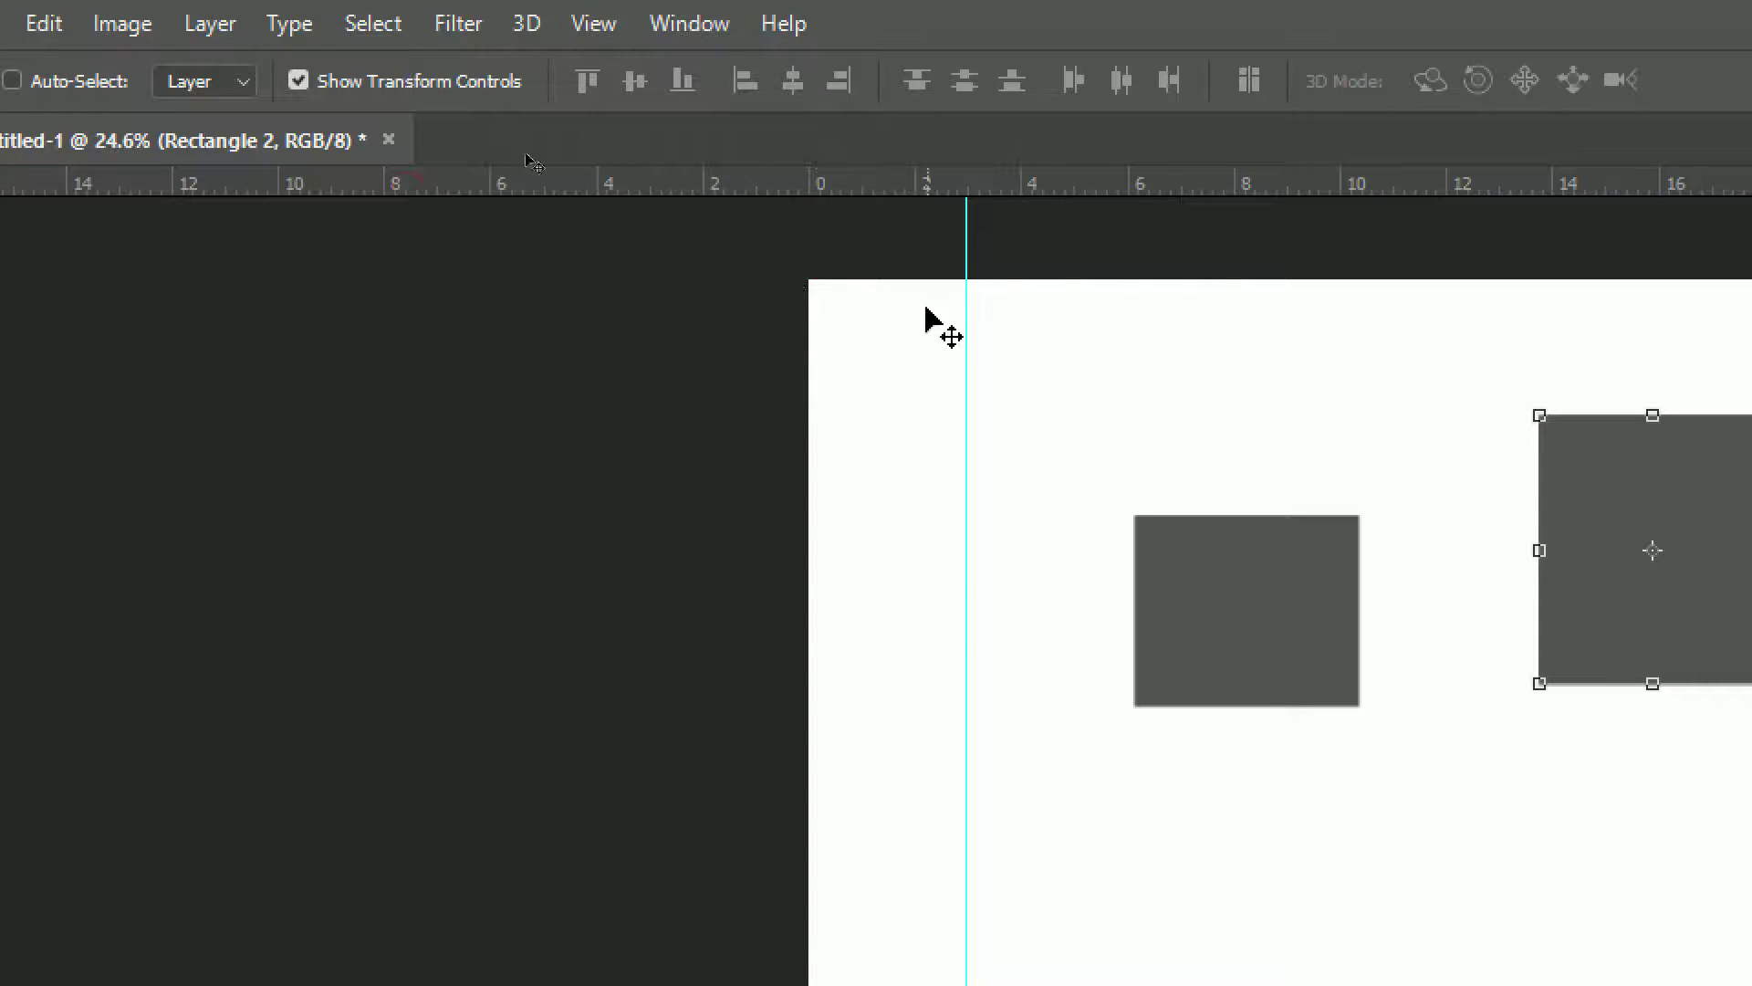
left_click_drag(964, 256, 71, 323)
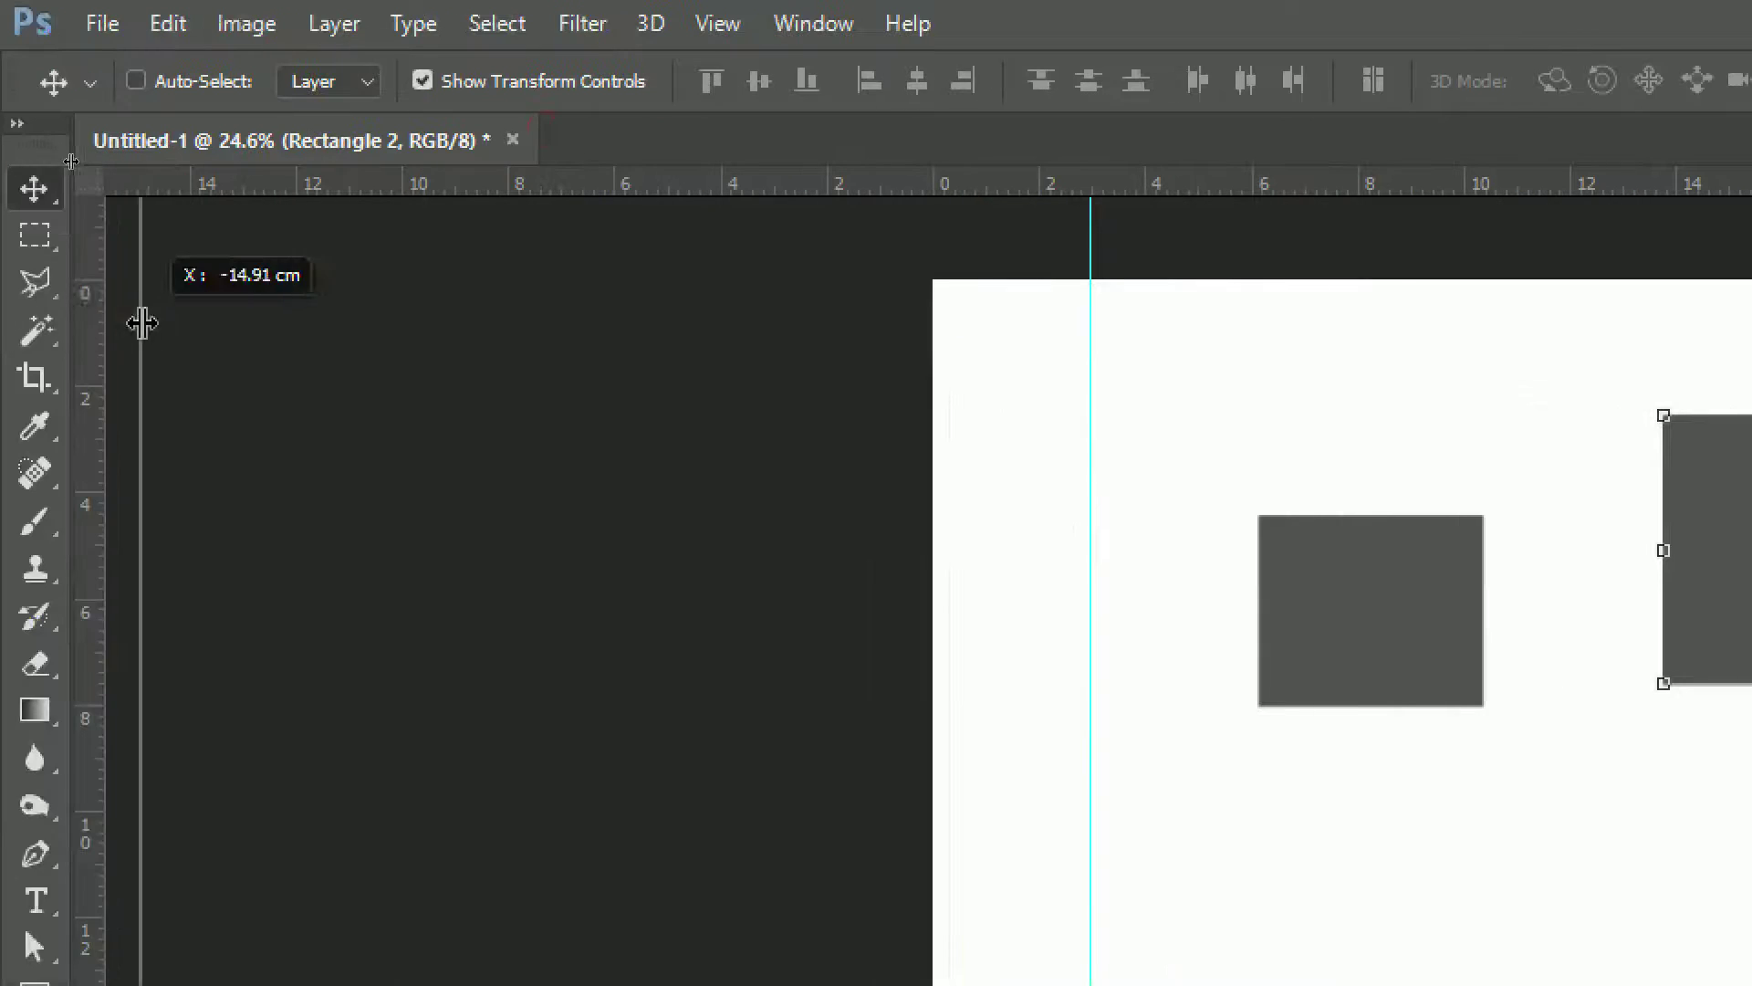
left_click_drag(71, 324, 86, 305)
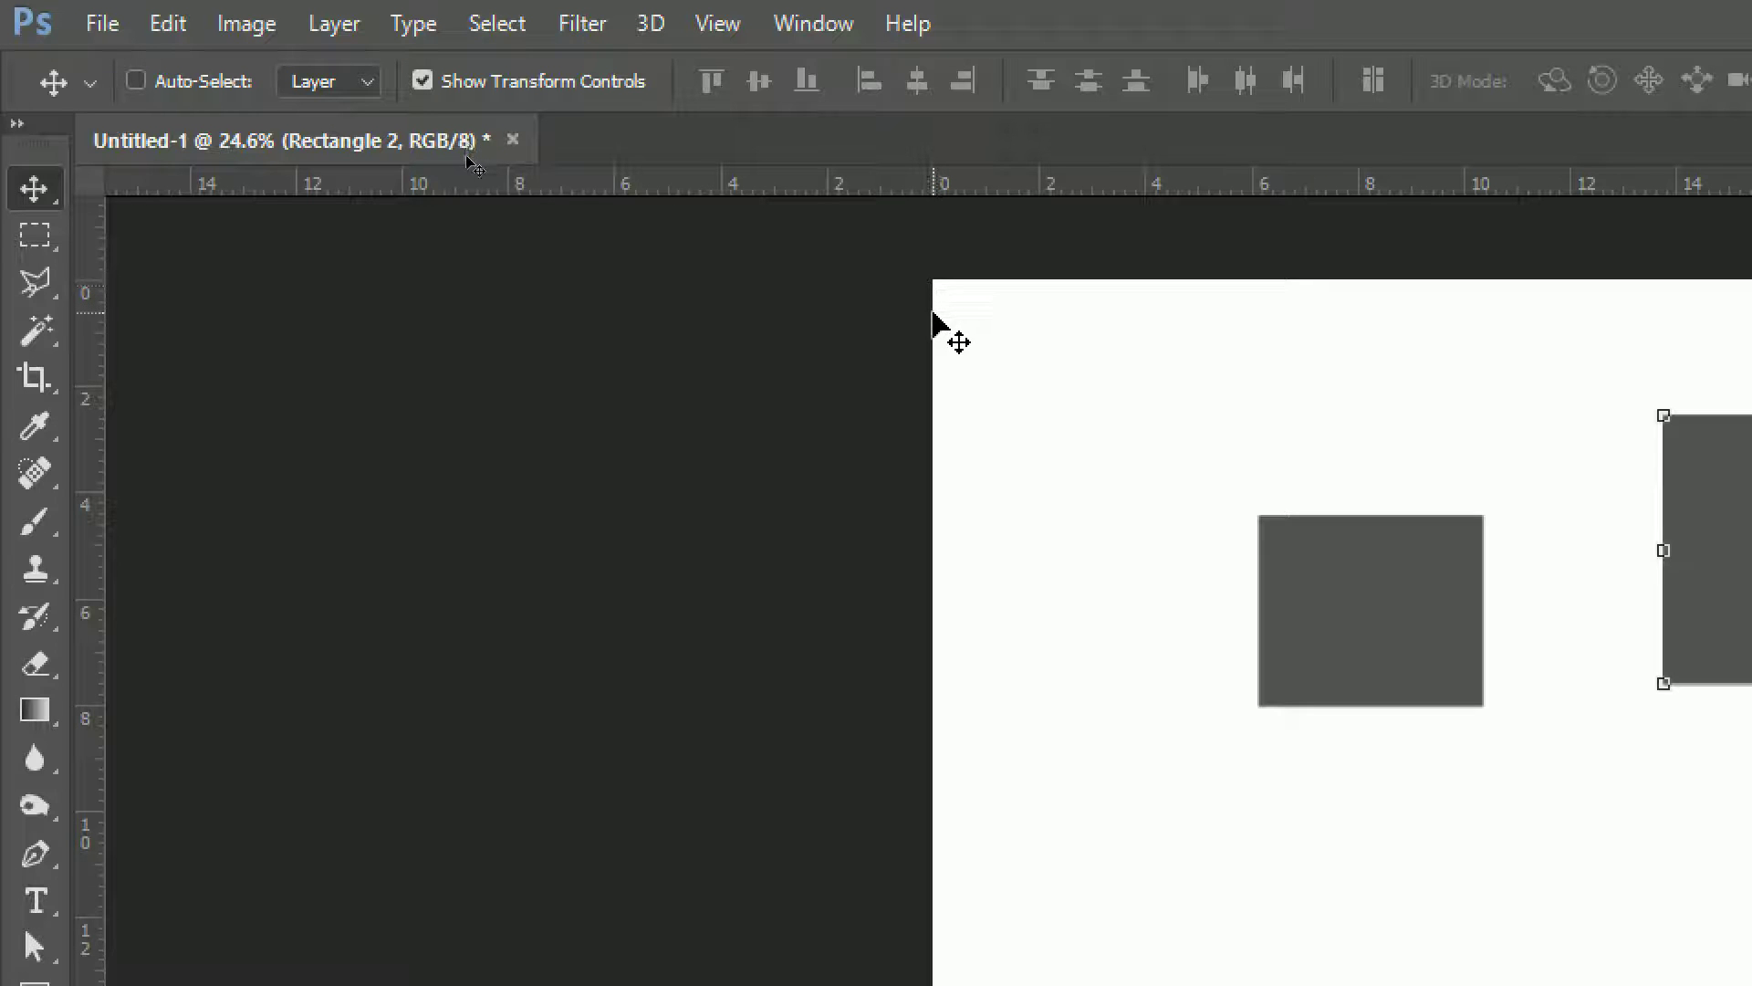
- Place guides along the canvas's left and top edges, holding Ctrl to show distances
left_click_drag(91, 363, 932, 394)
left_click_drag(881, 187, 892, 278)
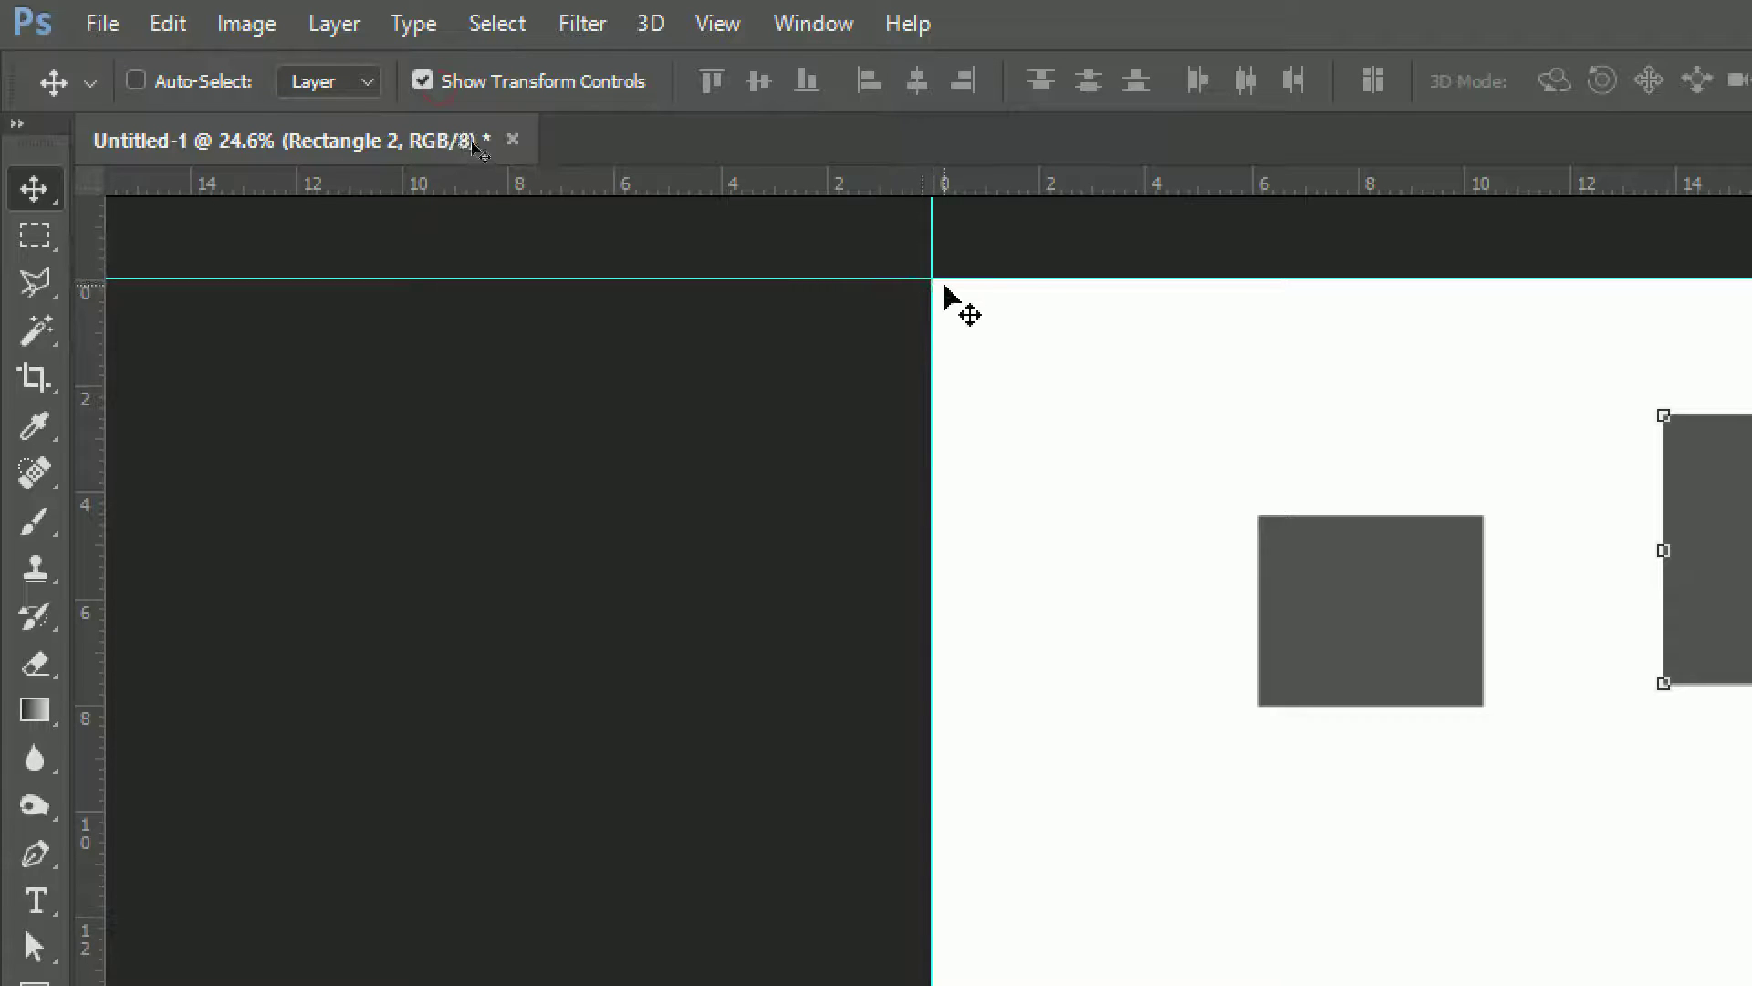
key("ctrl")
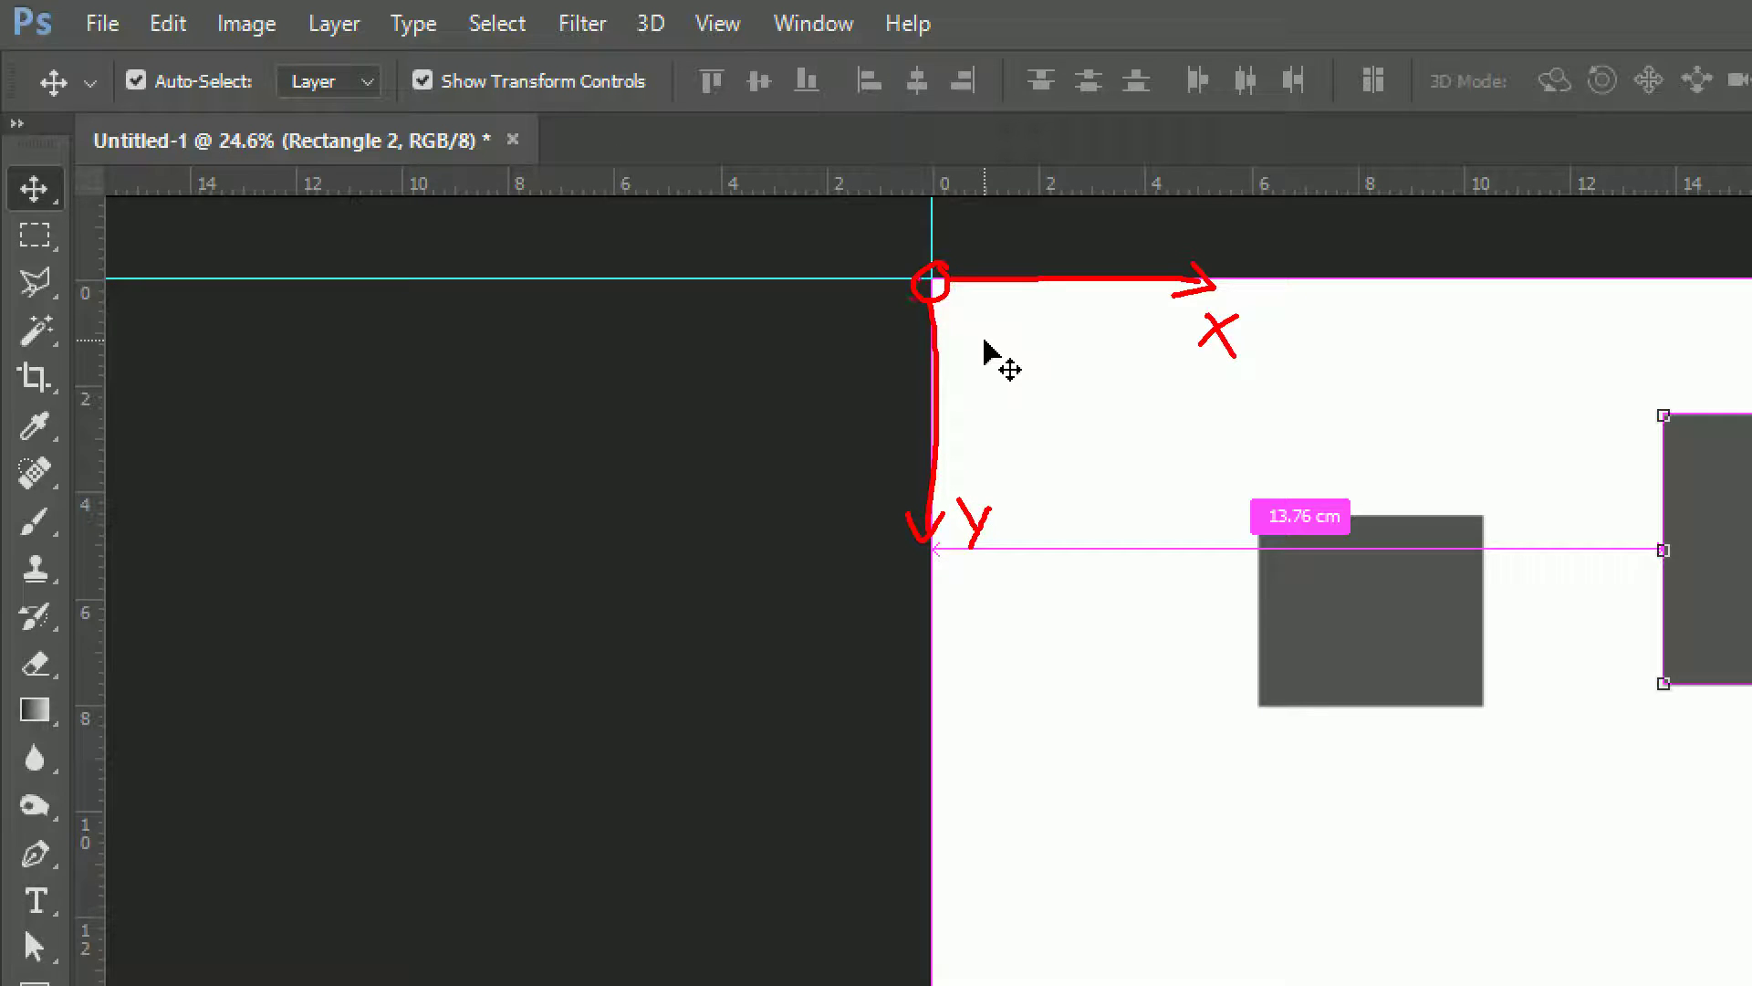
left_click_drag(909, 283, 797, 287)
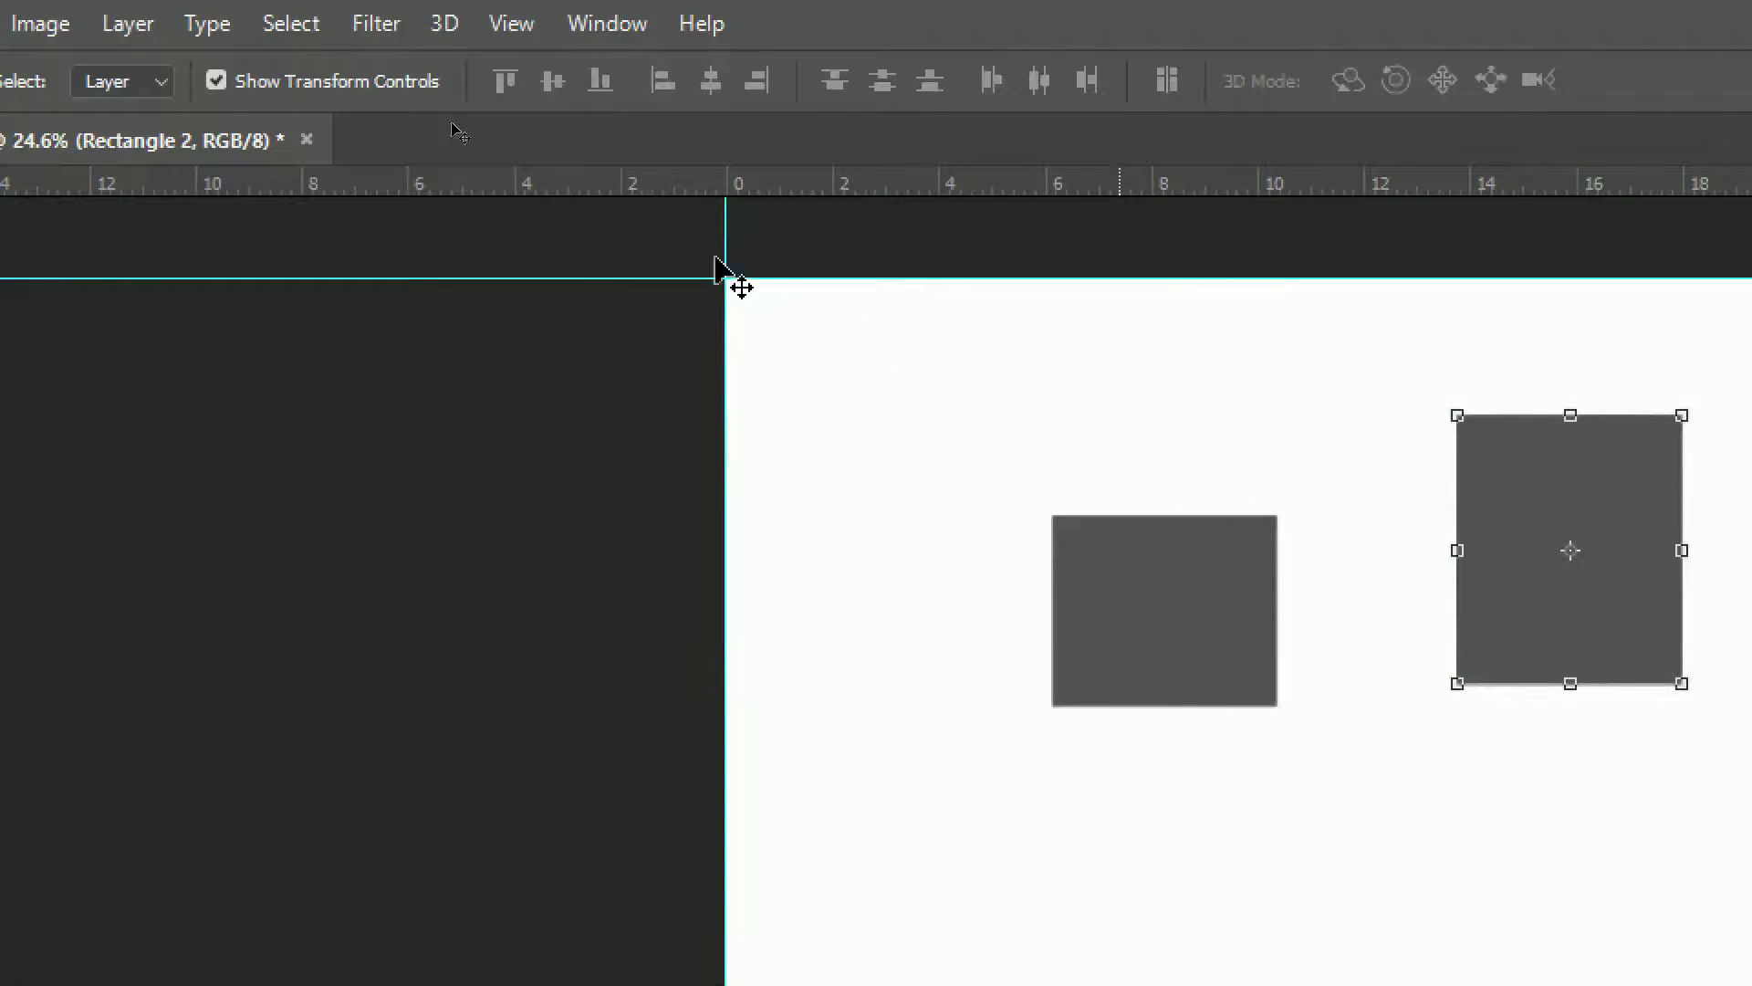
- Check View > Snap To, confirming guides, layers and document bounds are enabled
left_click(511, 28)
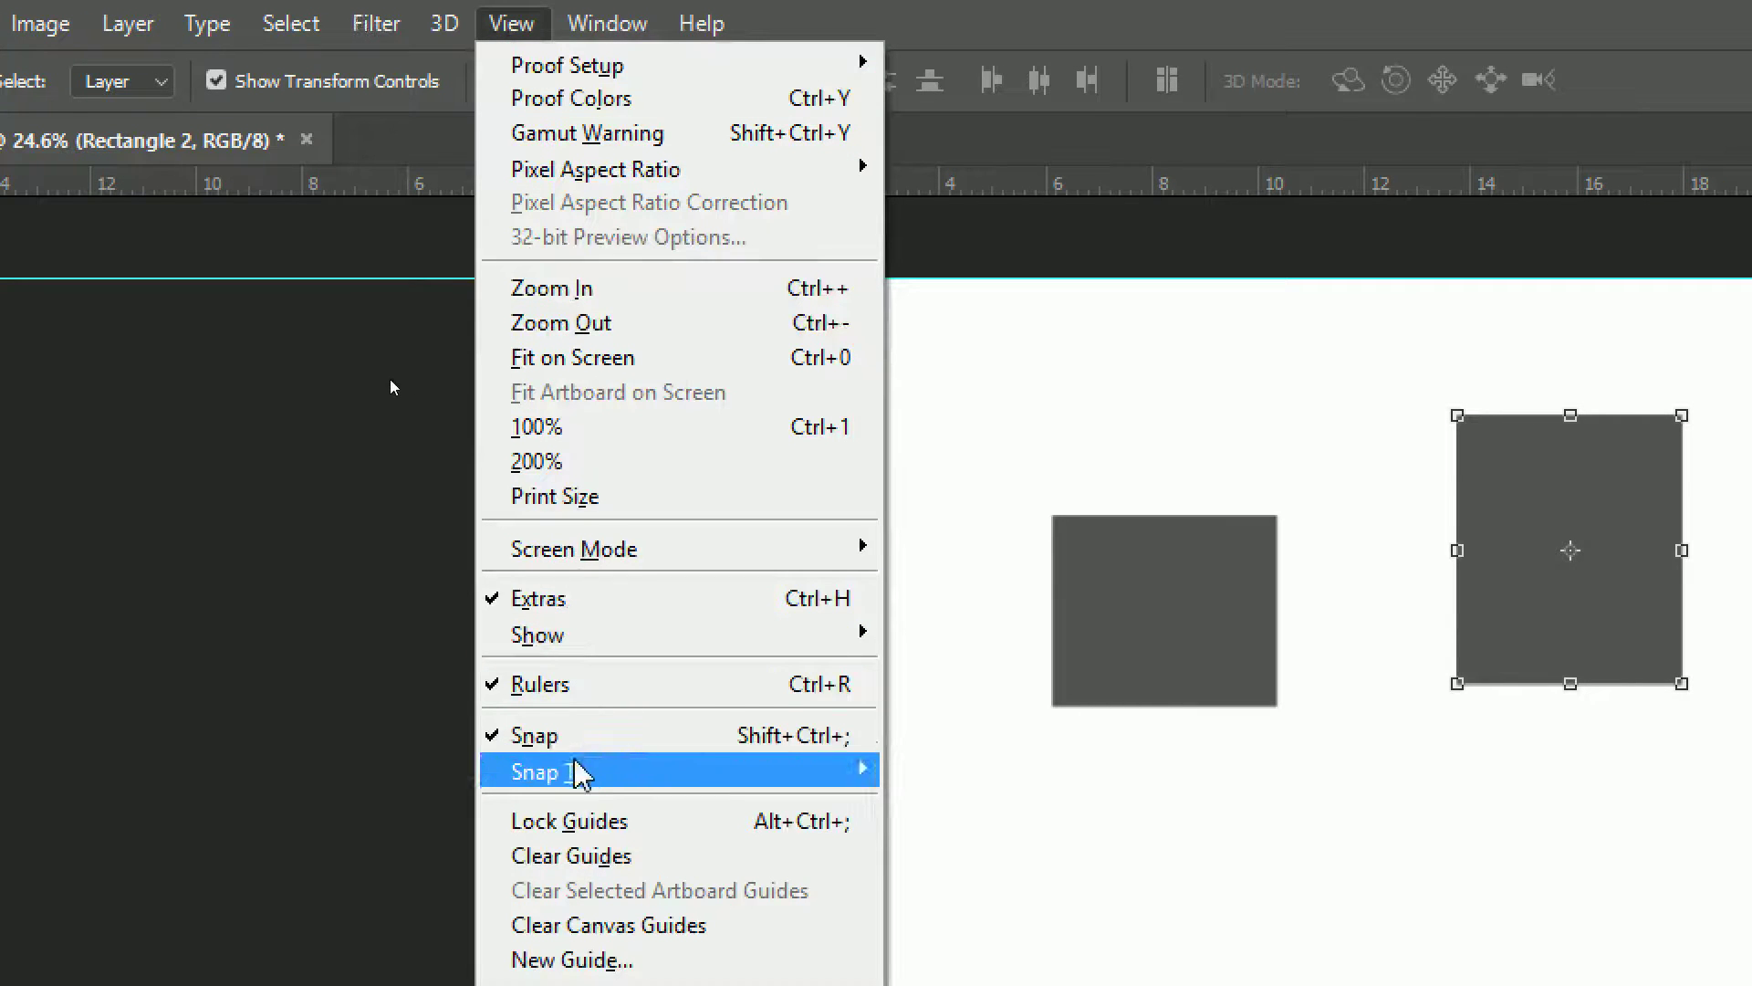
mouse_move(549, 771)
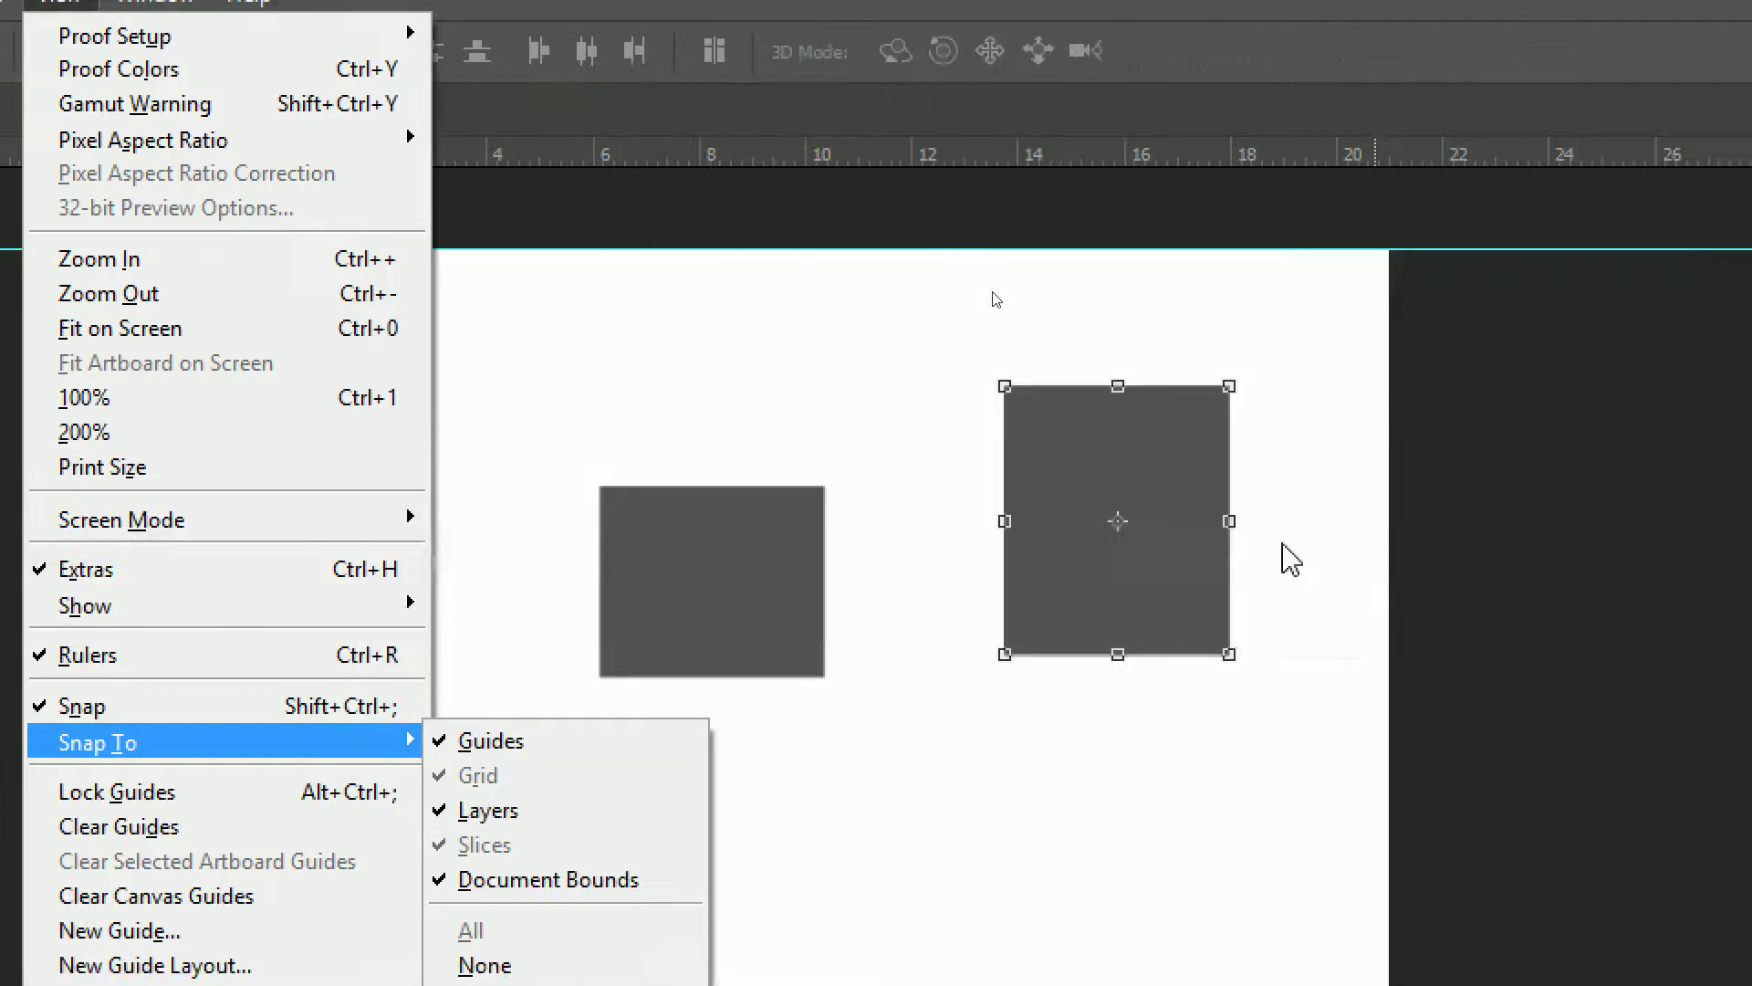
left_click(931, 383)
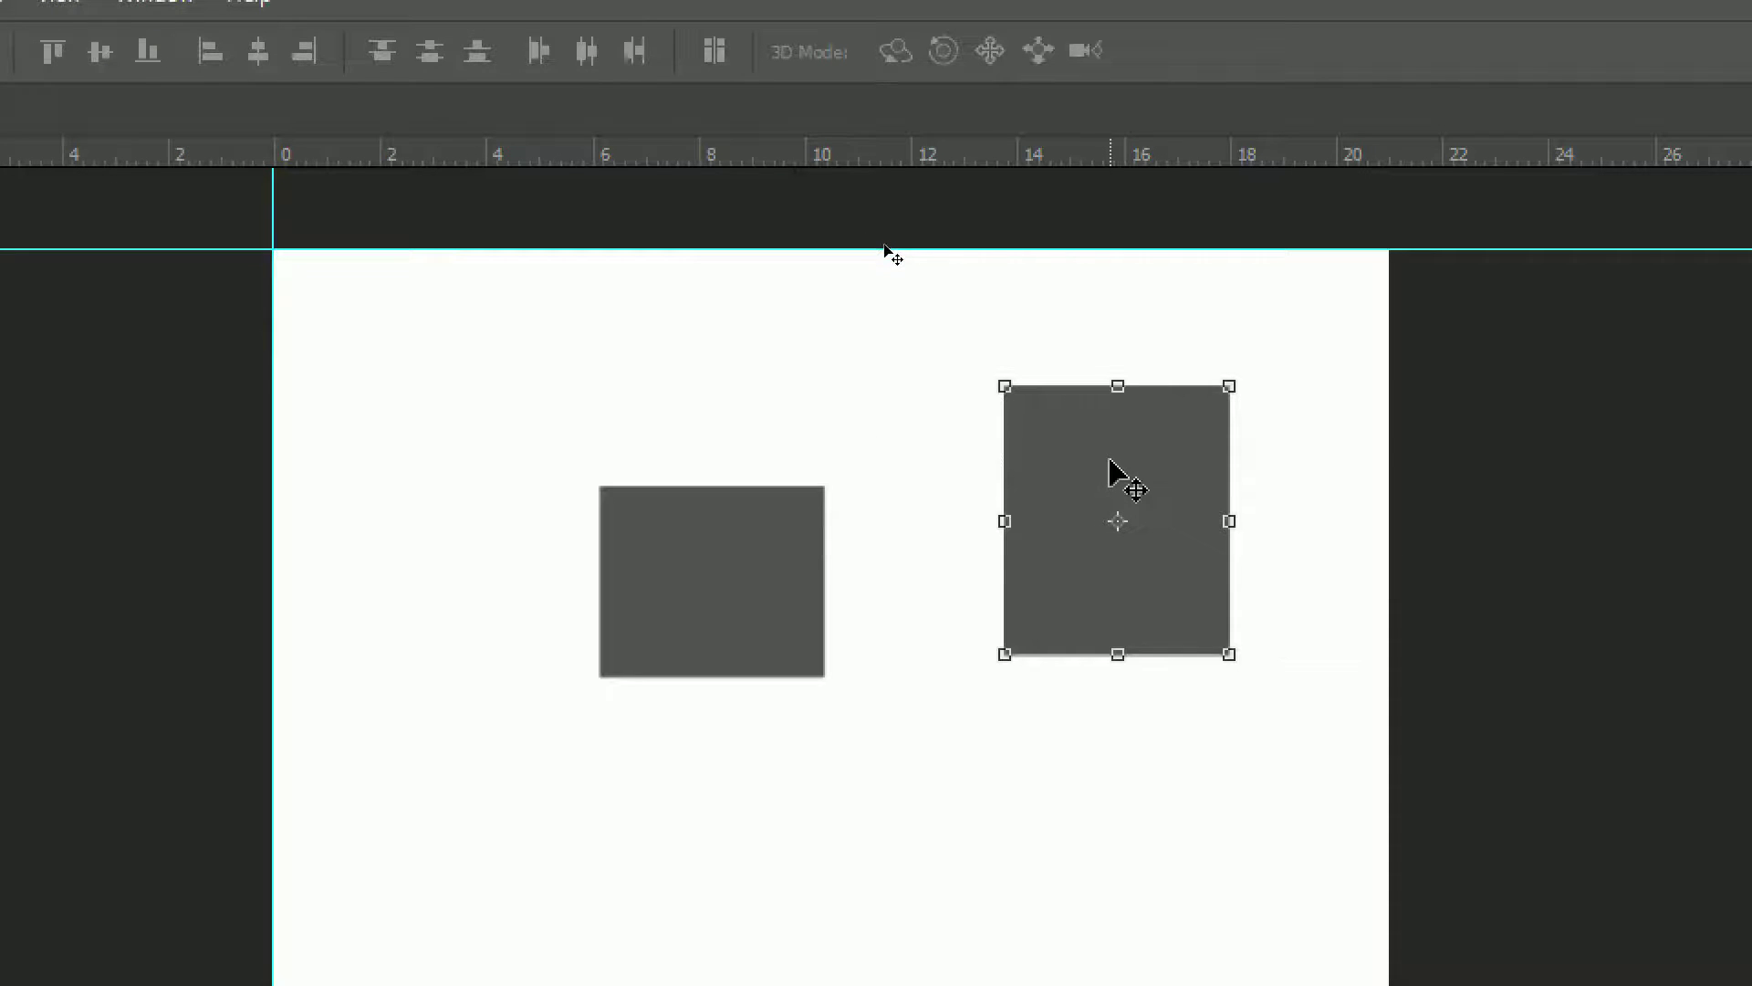
- Move the taller grey rectangle down below the top guide, apart from the smaller one
left_click_drag(1109, 461, 1029, 418)
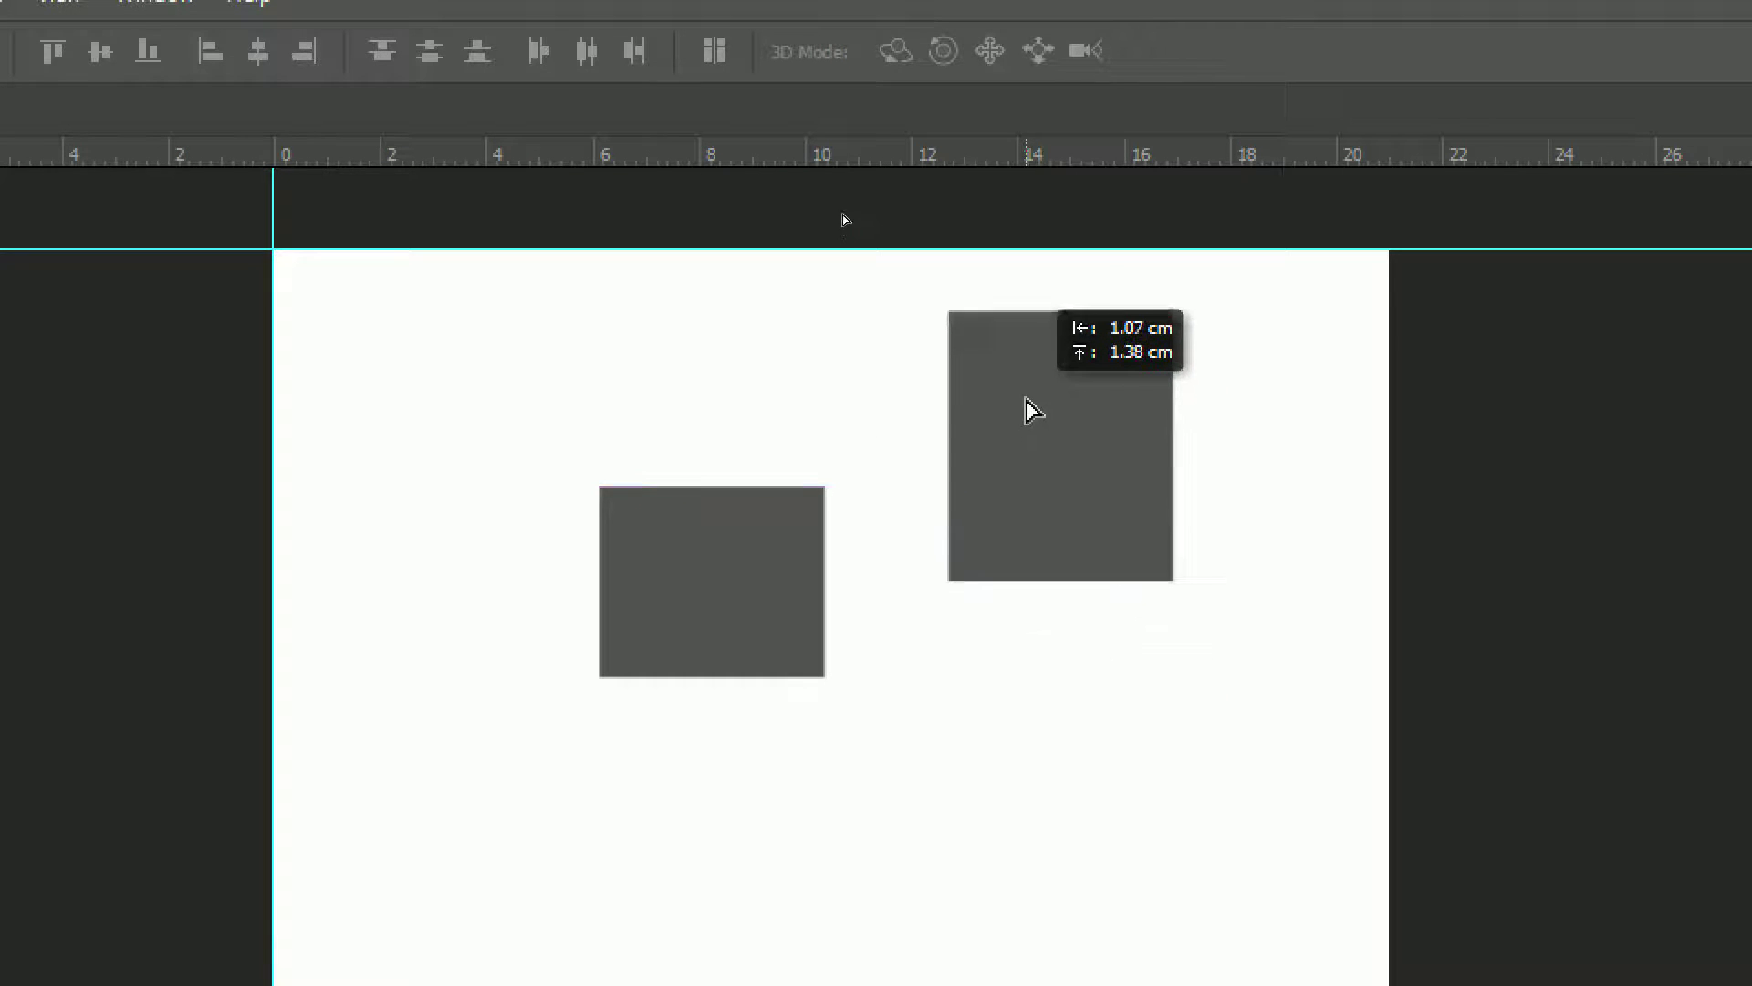
mouse_move(1028, 424)
left_mouse_down()
mouse_move(1021, 379)
mouse_move(1064, 374)
mouse_move(1029, 318)
left_mouse_up()
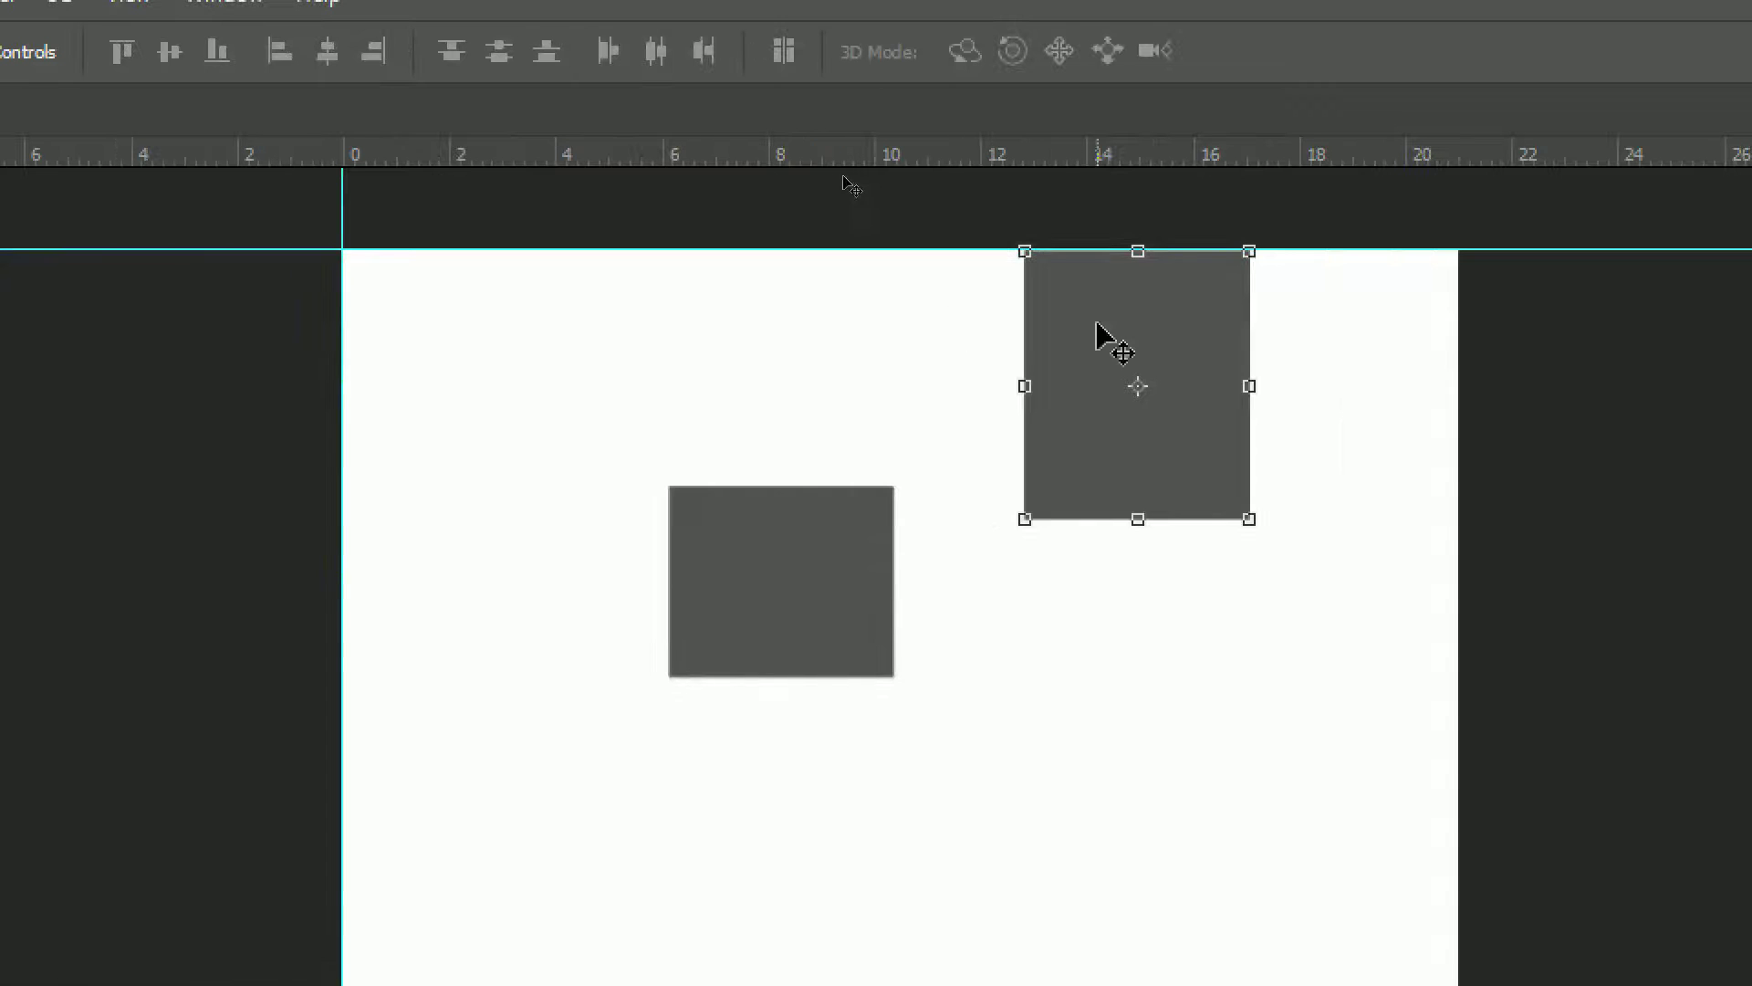
mouse_move(1104, 340)
left_mouse_down()
mouse_move(1019, 587)
mouse_move(1008, 527)
mouse_move(1009, 554)
mouse_move(966, 551)
mouse_move(978, 520)
mouse_move(962, 520)
mouse_move(999, 509)
mouse_move(1045, 431)
mouse_move(1040, 378)
left_mouse_up()
left_click(755, 20)
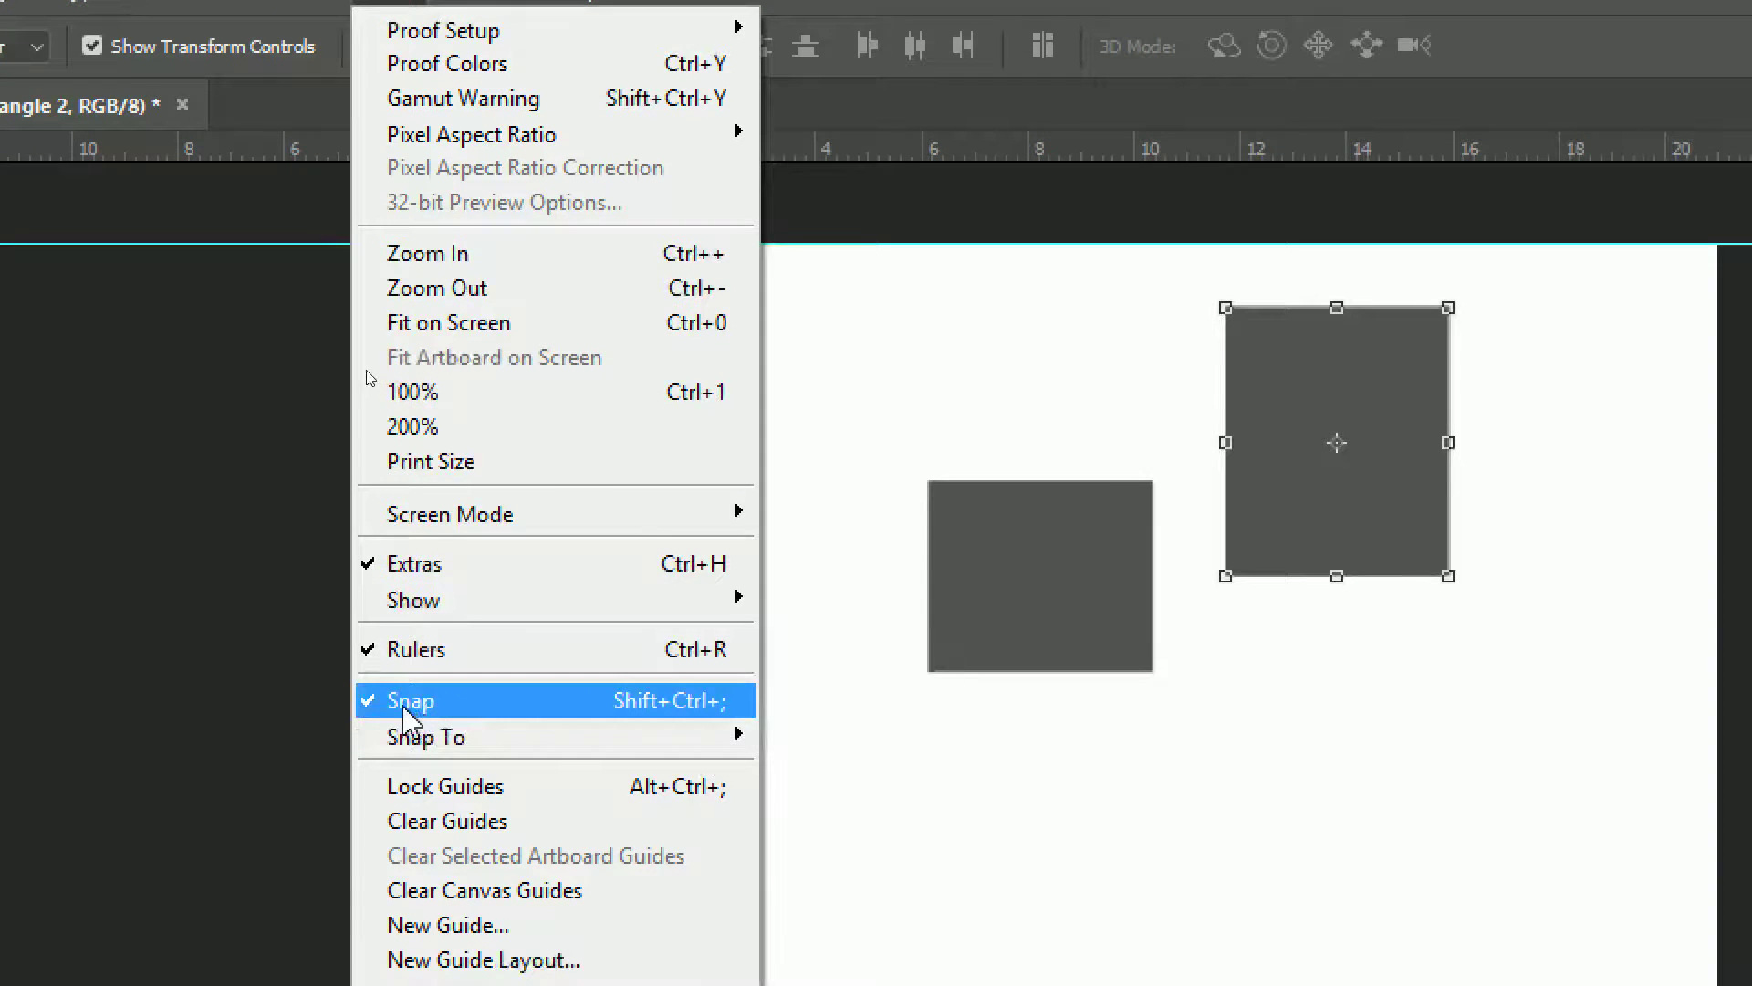
left_click(410, 700)
left_click(387, 24)
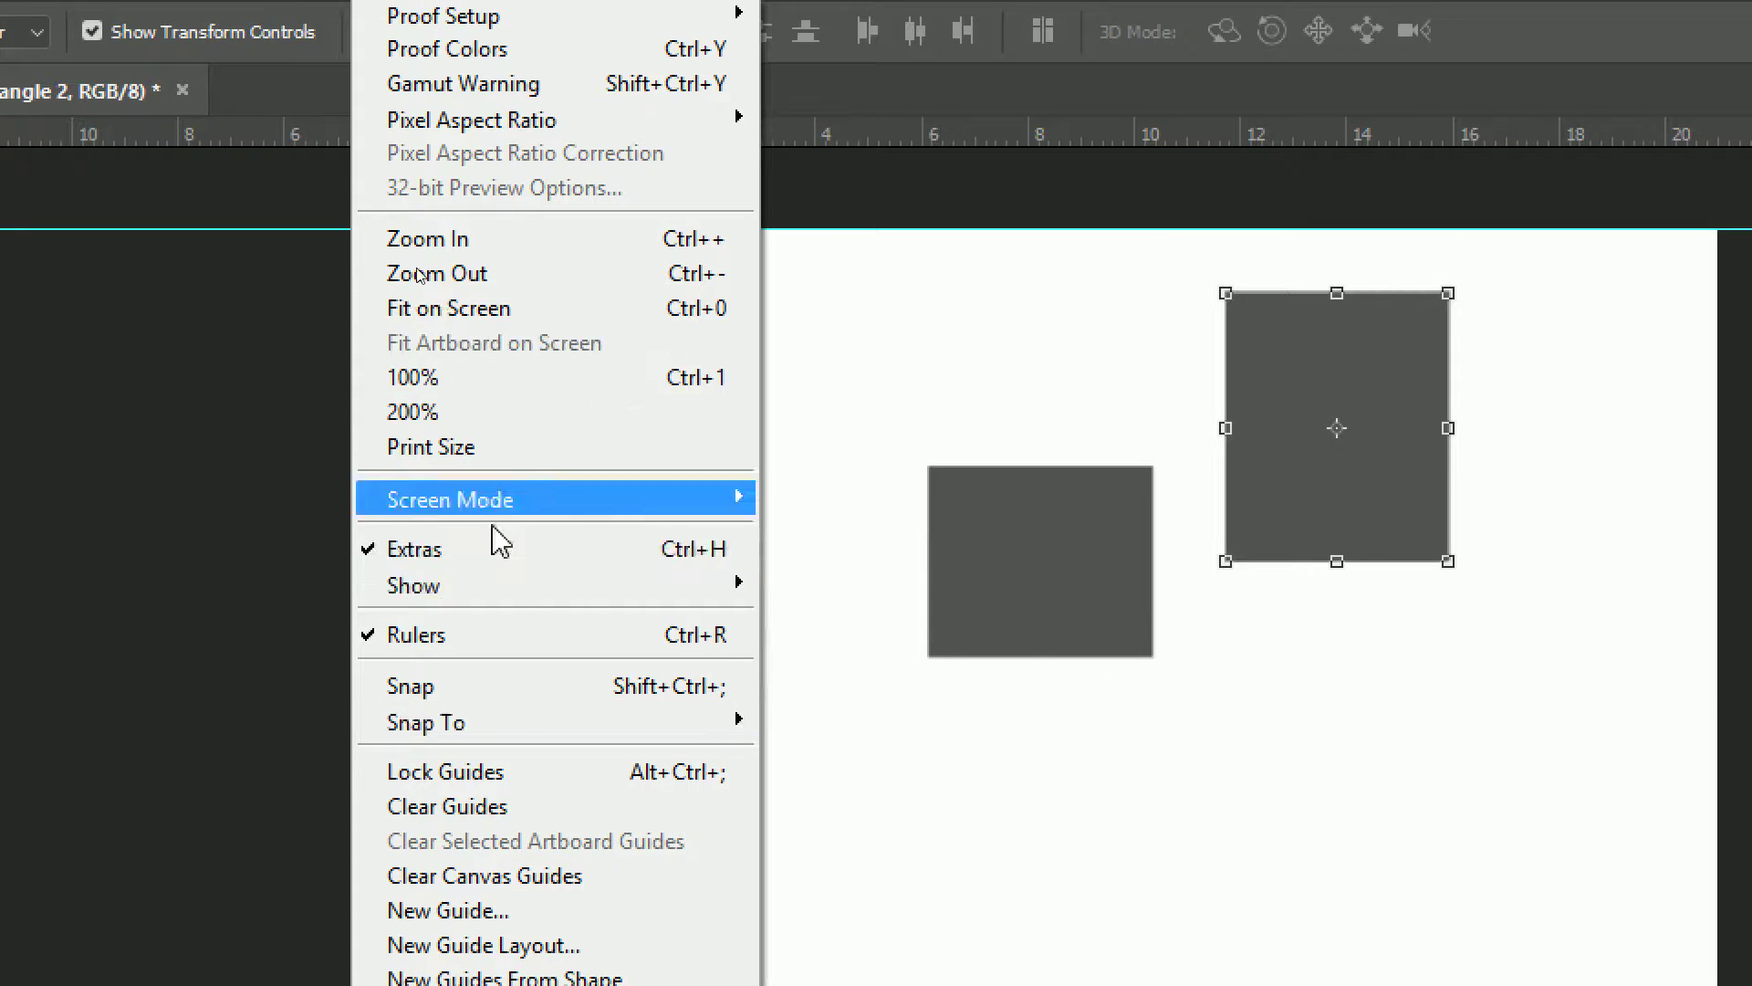
left_click(403, 695)
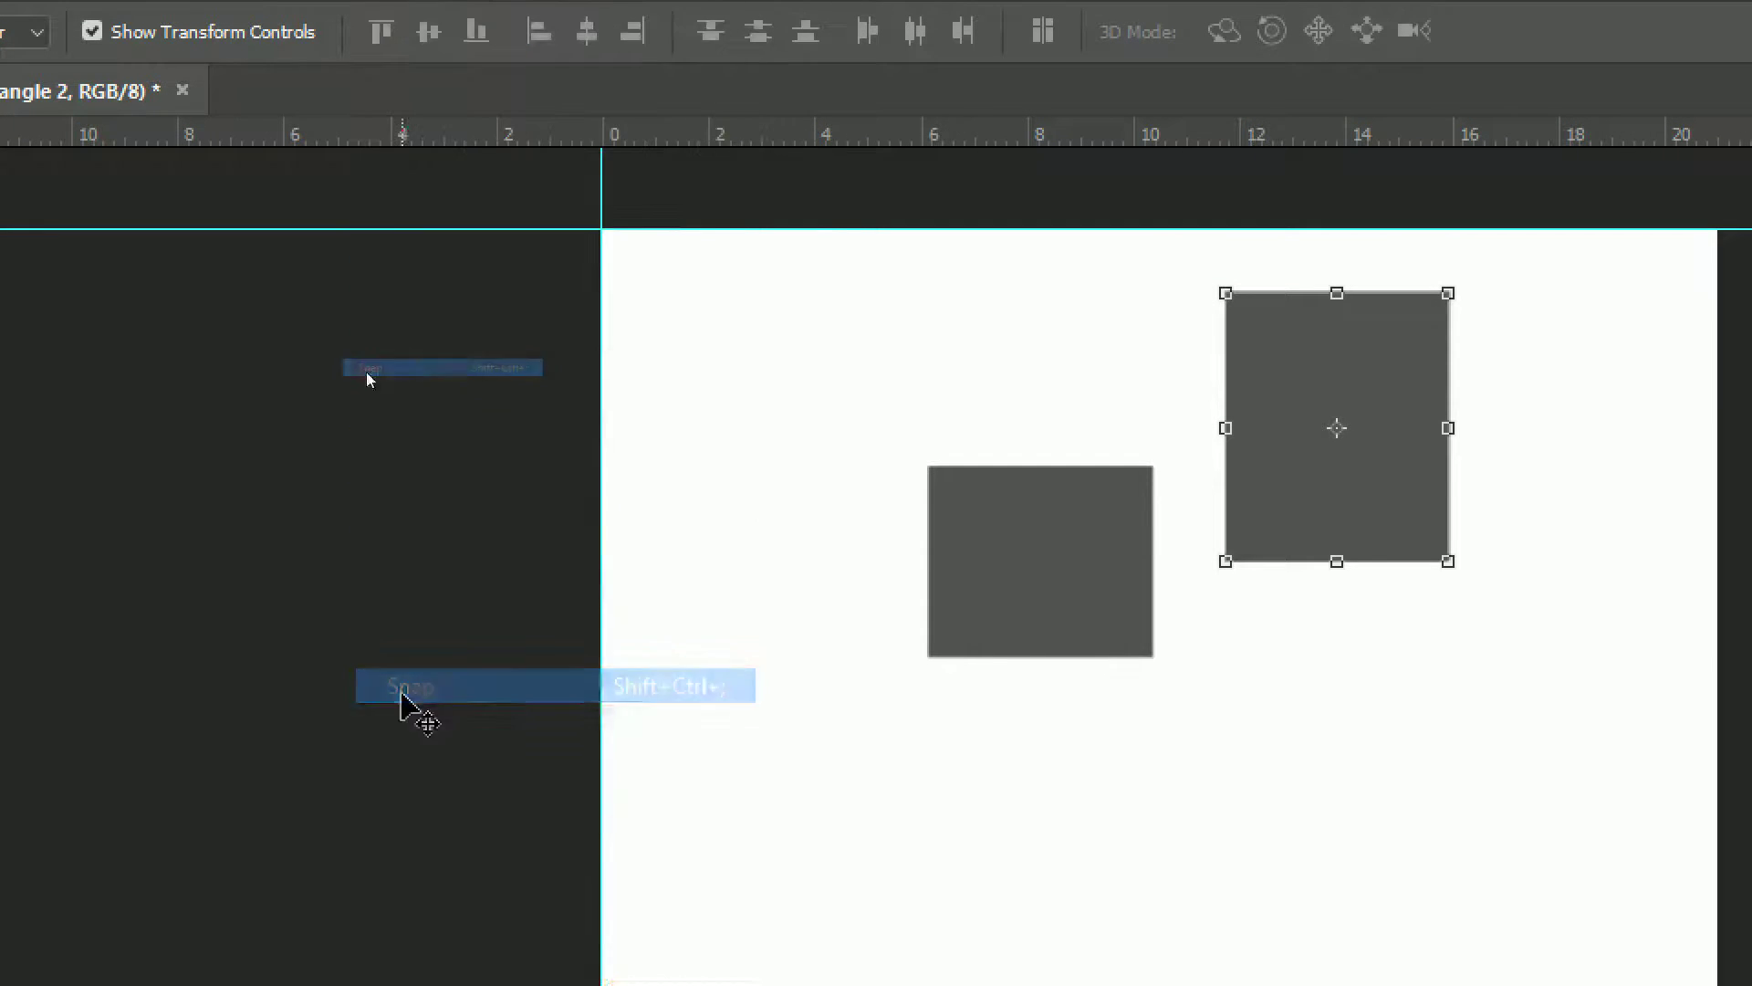
left_click(388, 23)
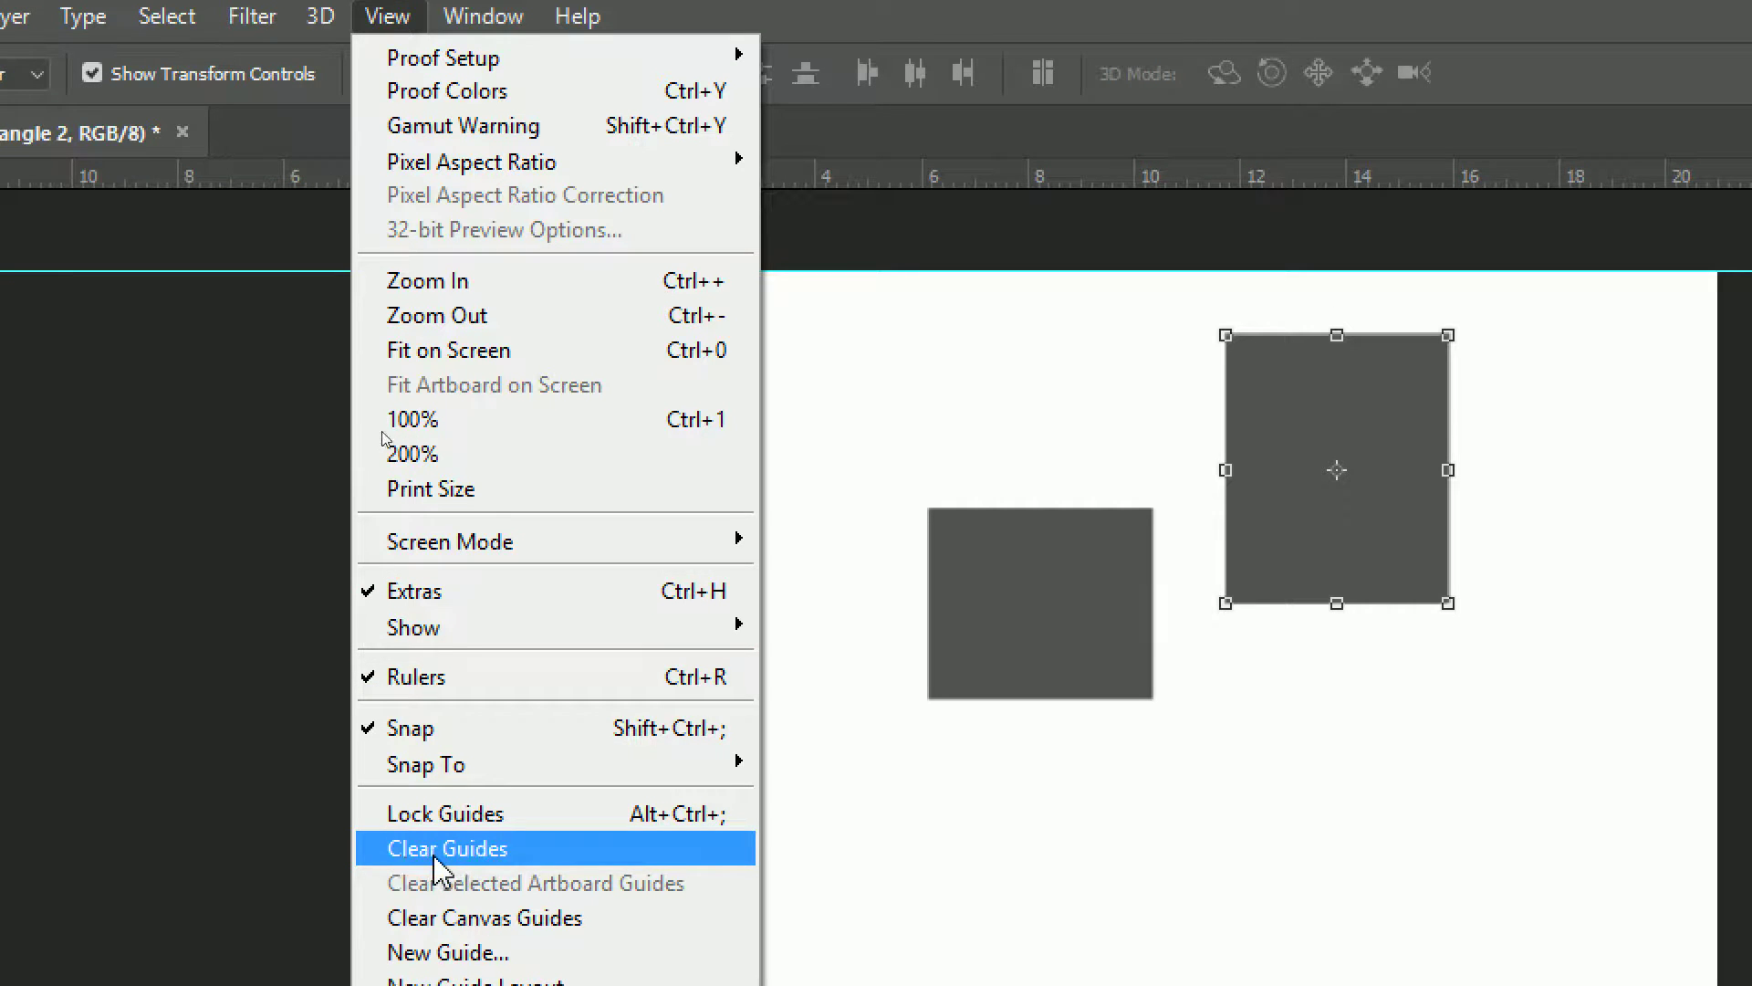
left_click(433, 866)
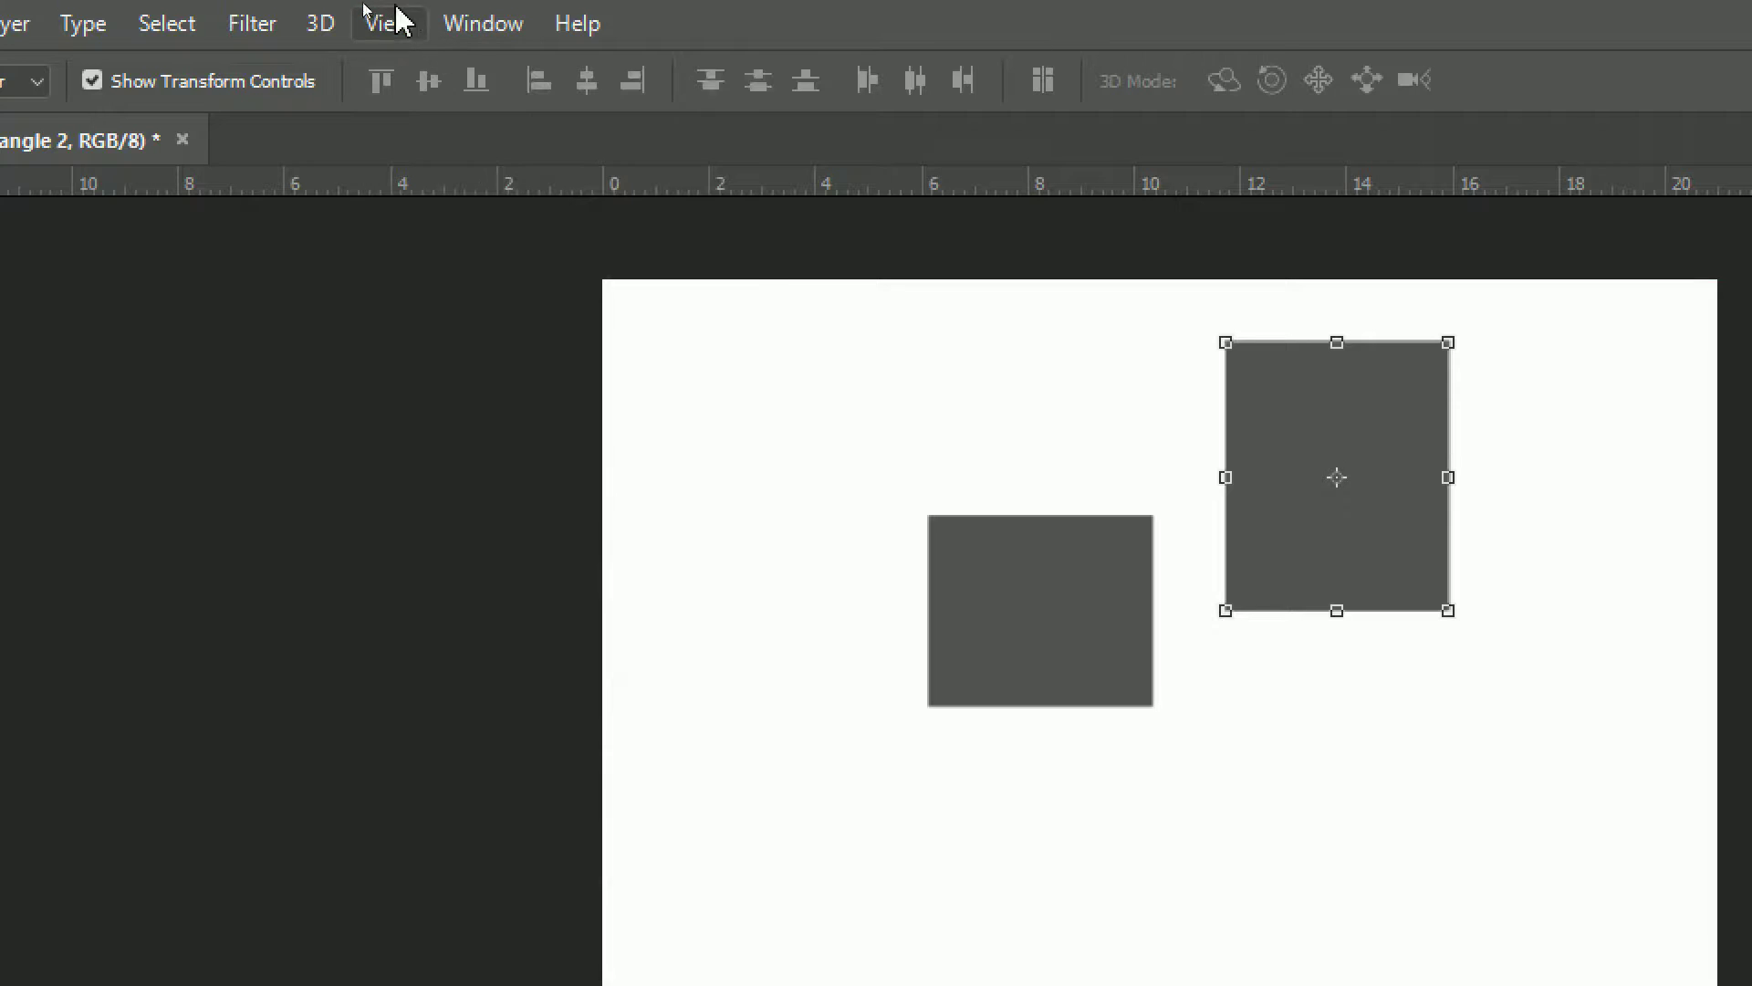
- Add a horizontal guide at 3 cm with the New Guide dialog
left_click(395, 14)
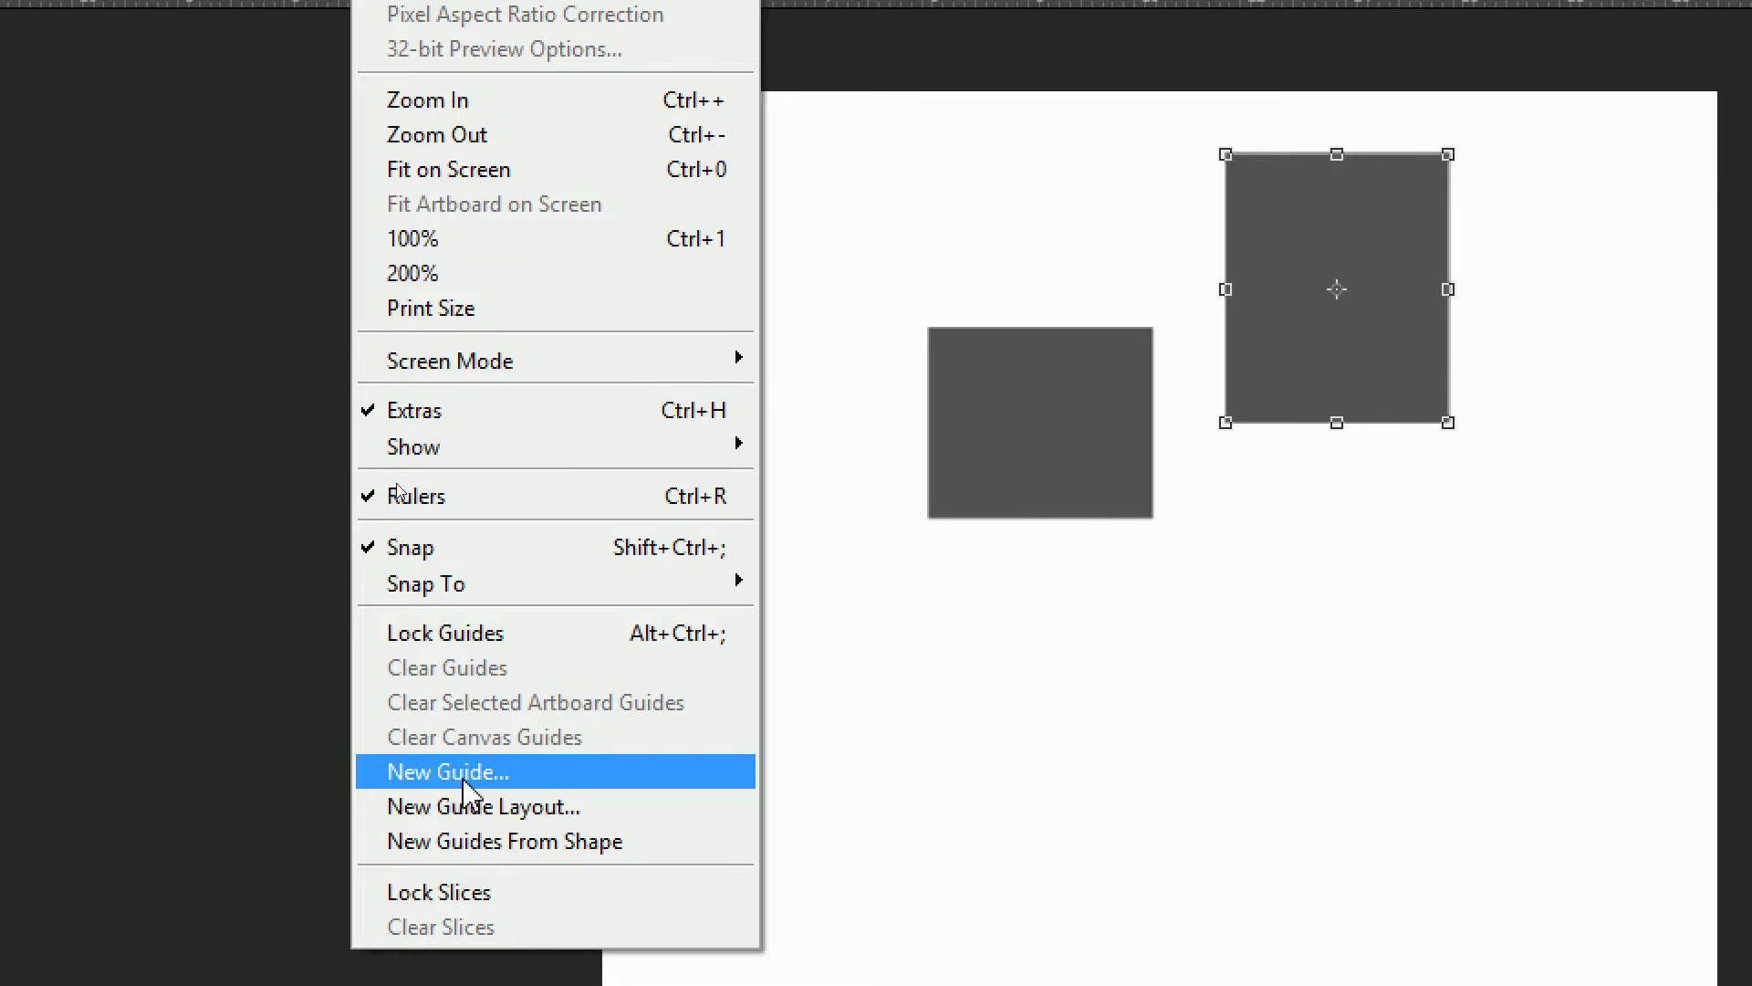
left_click(451, 791)
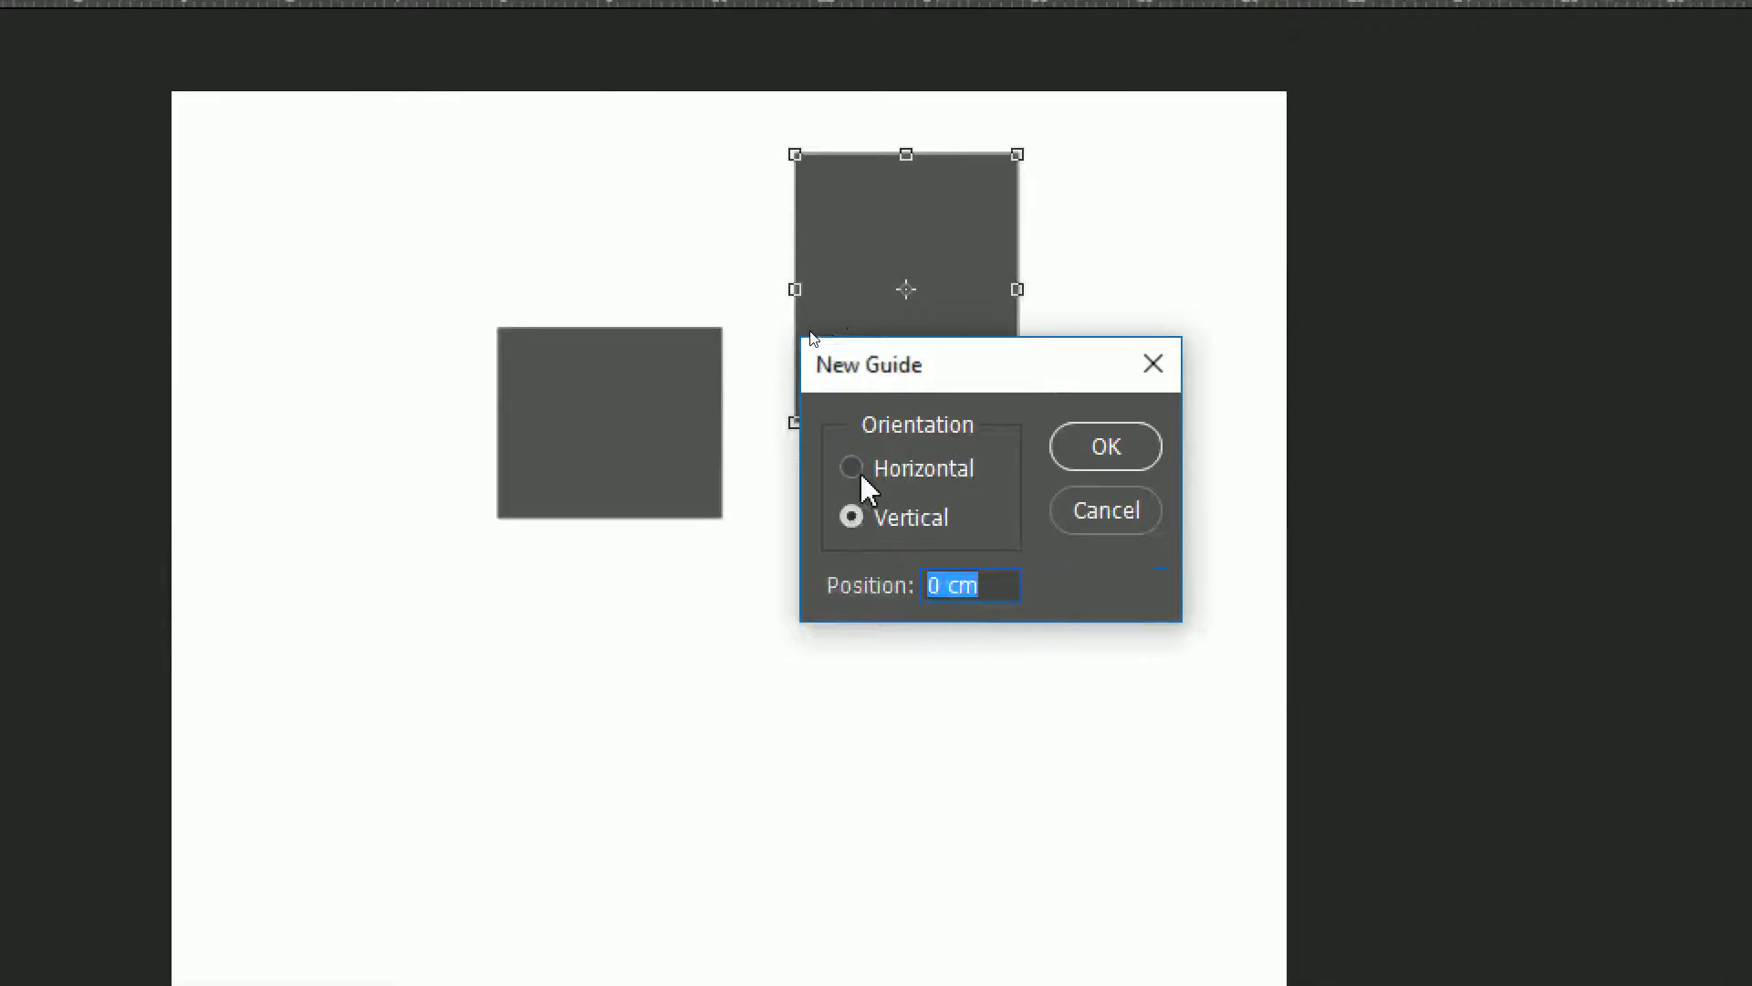
left_click(855, 469)
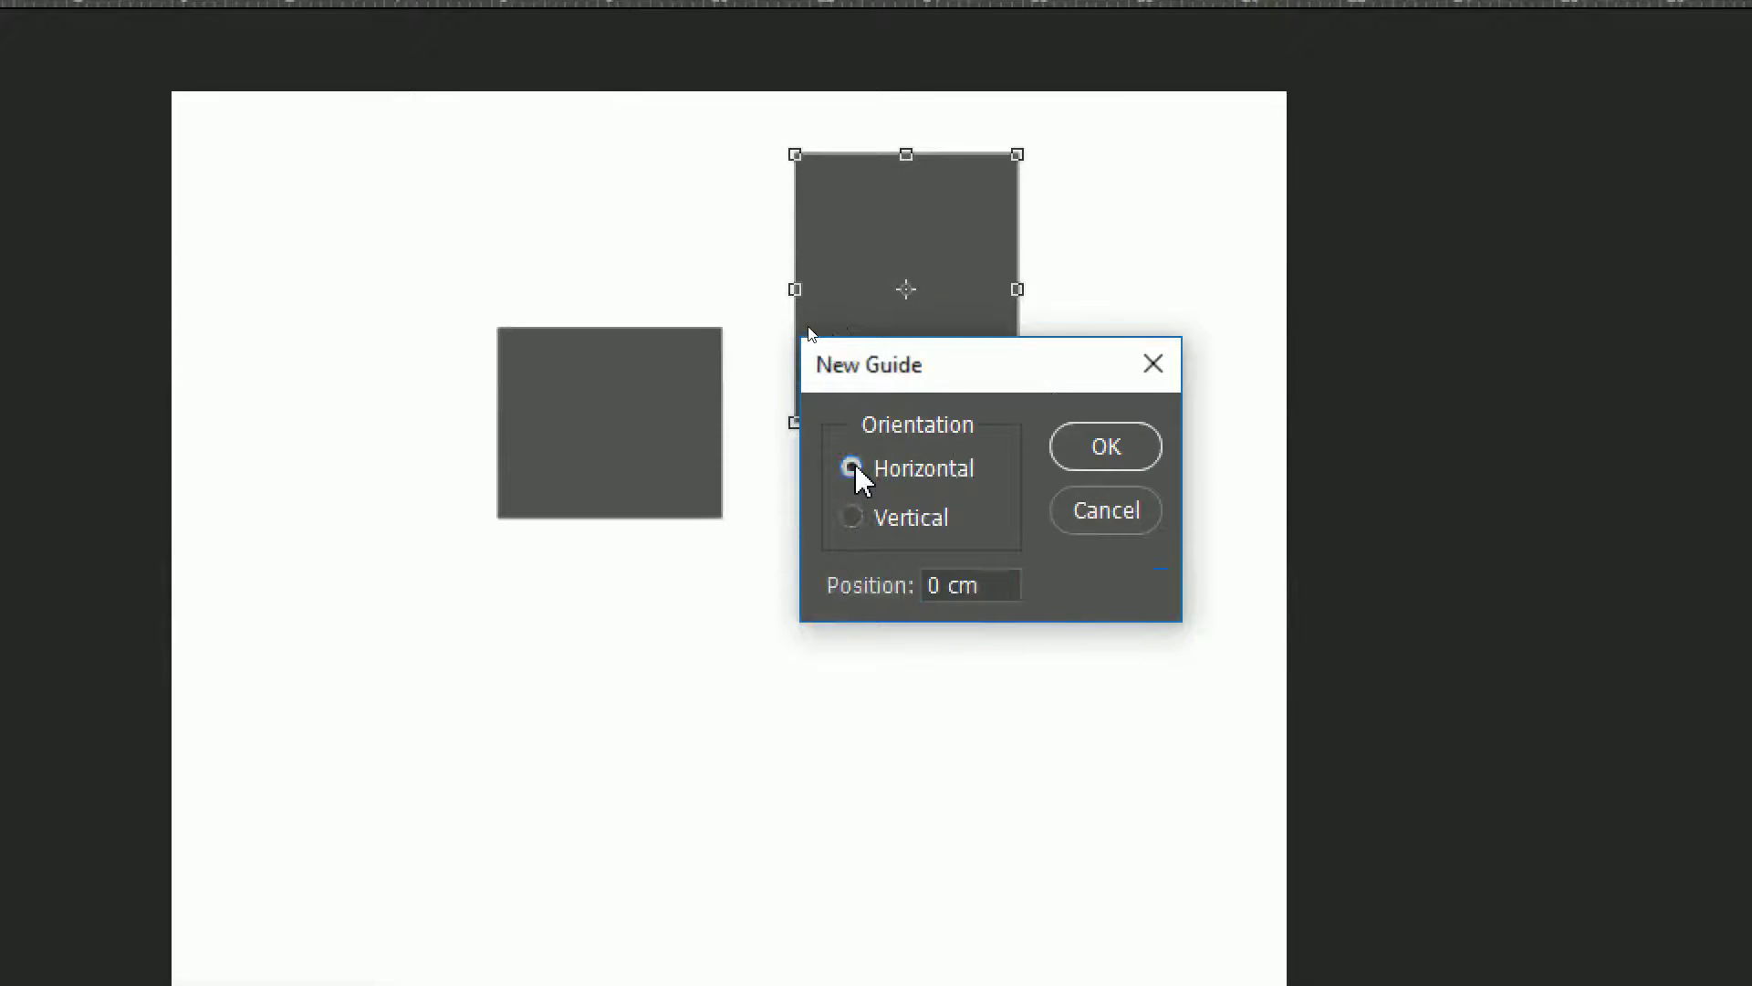
left_click(852, 518)
double_click(943, 598)
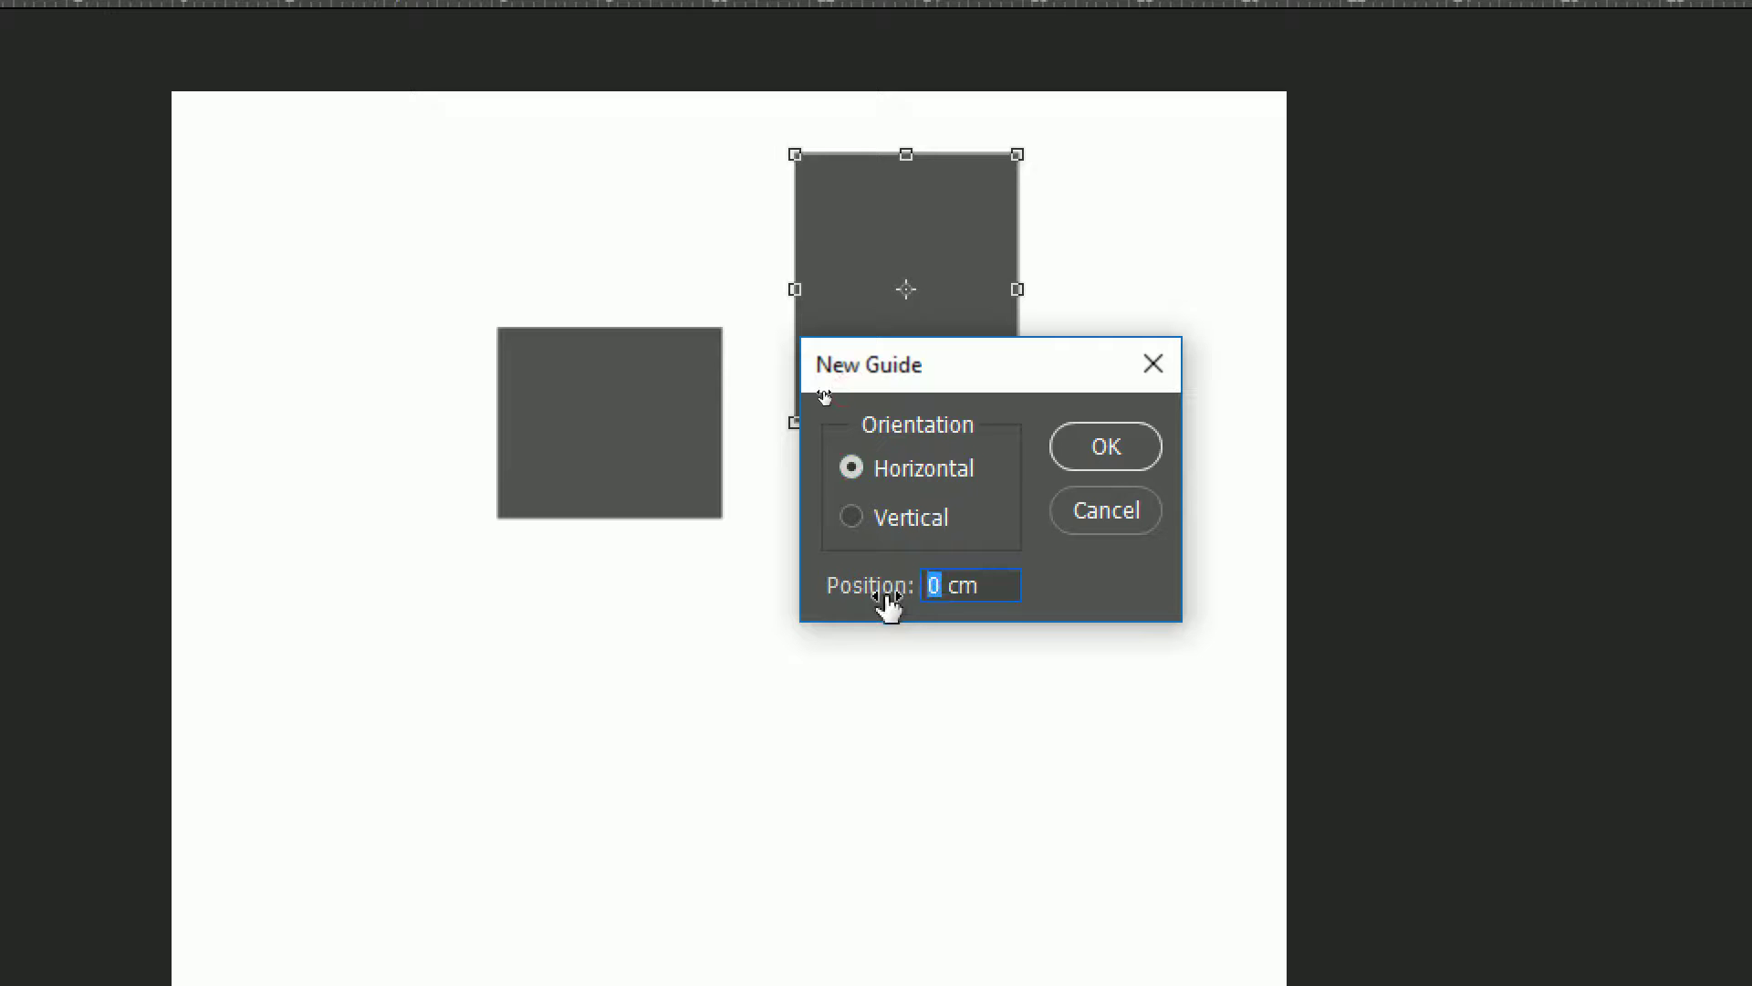
type("3")
left_click(1128, 454)
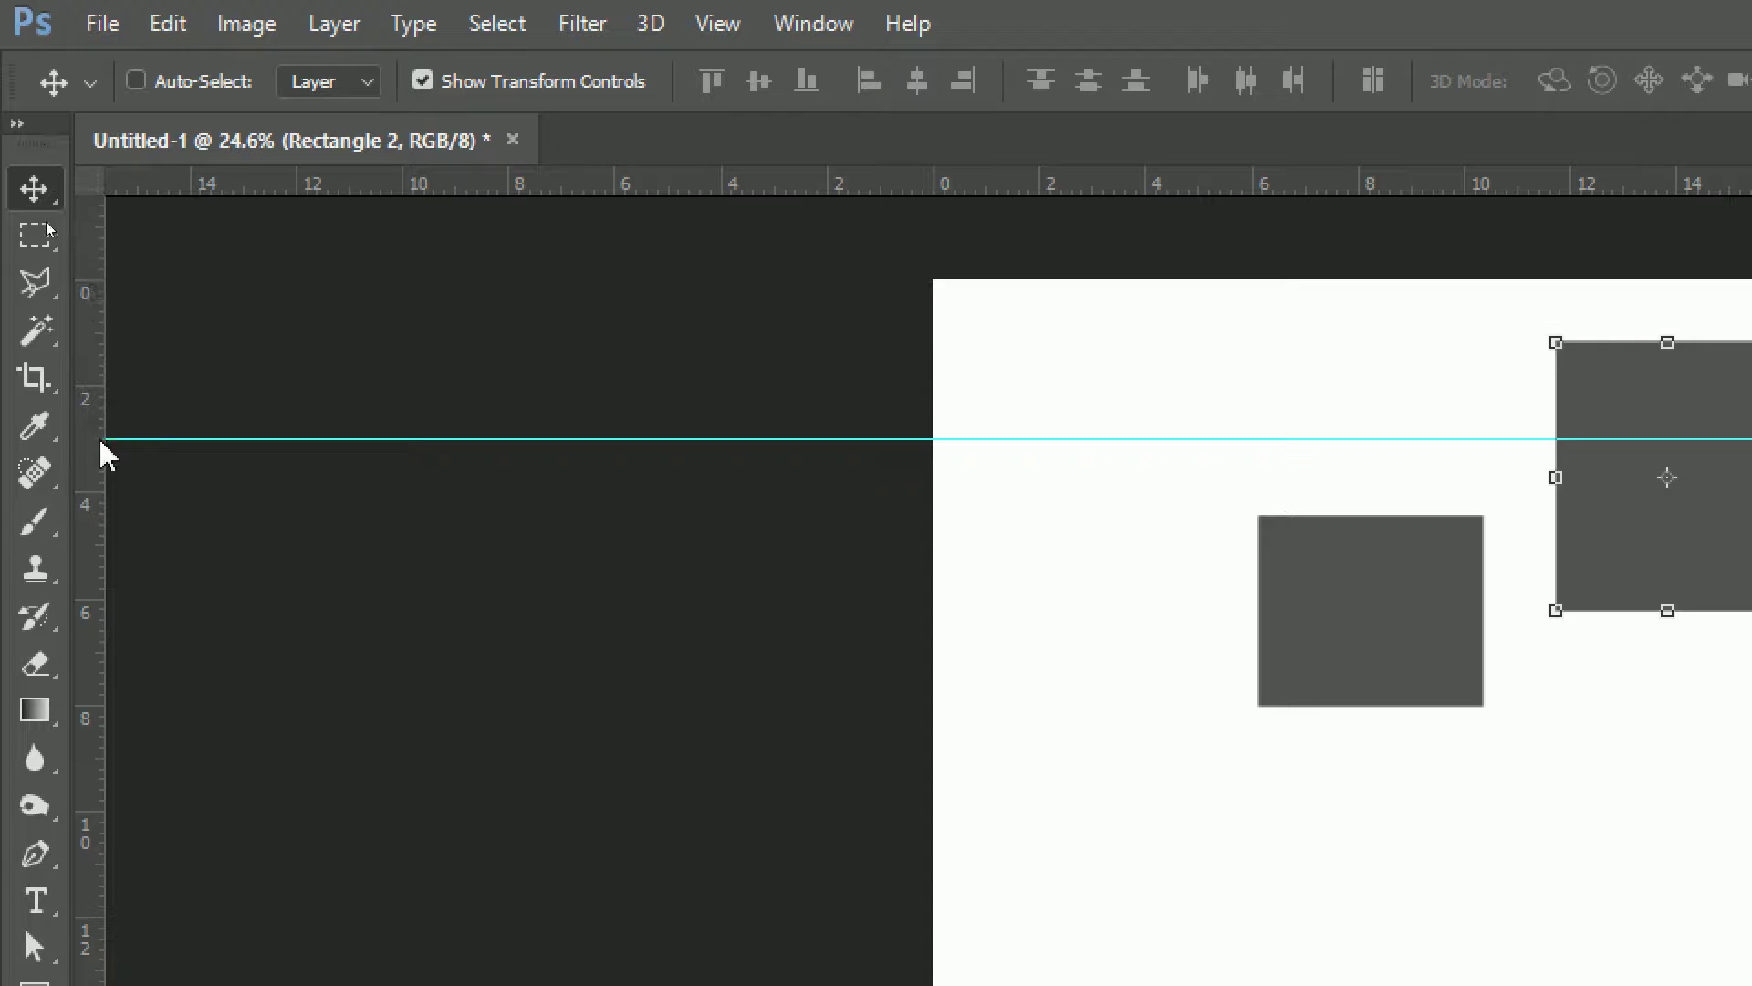
scroll(98, 442, "up", 1)
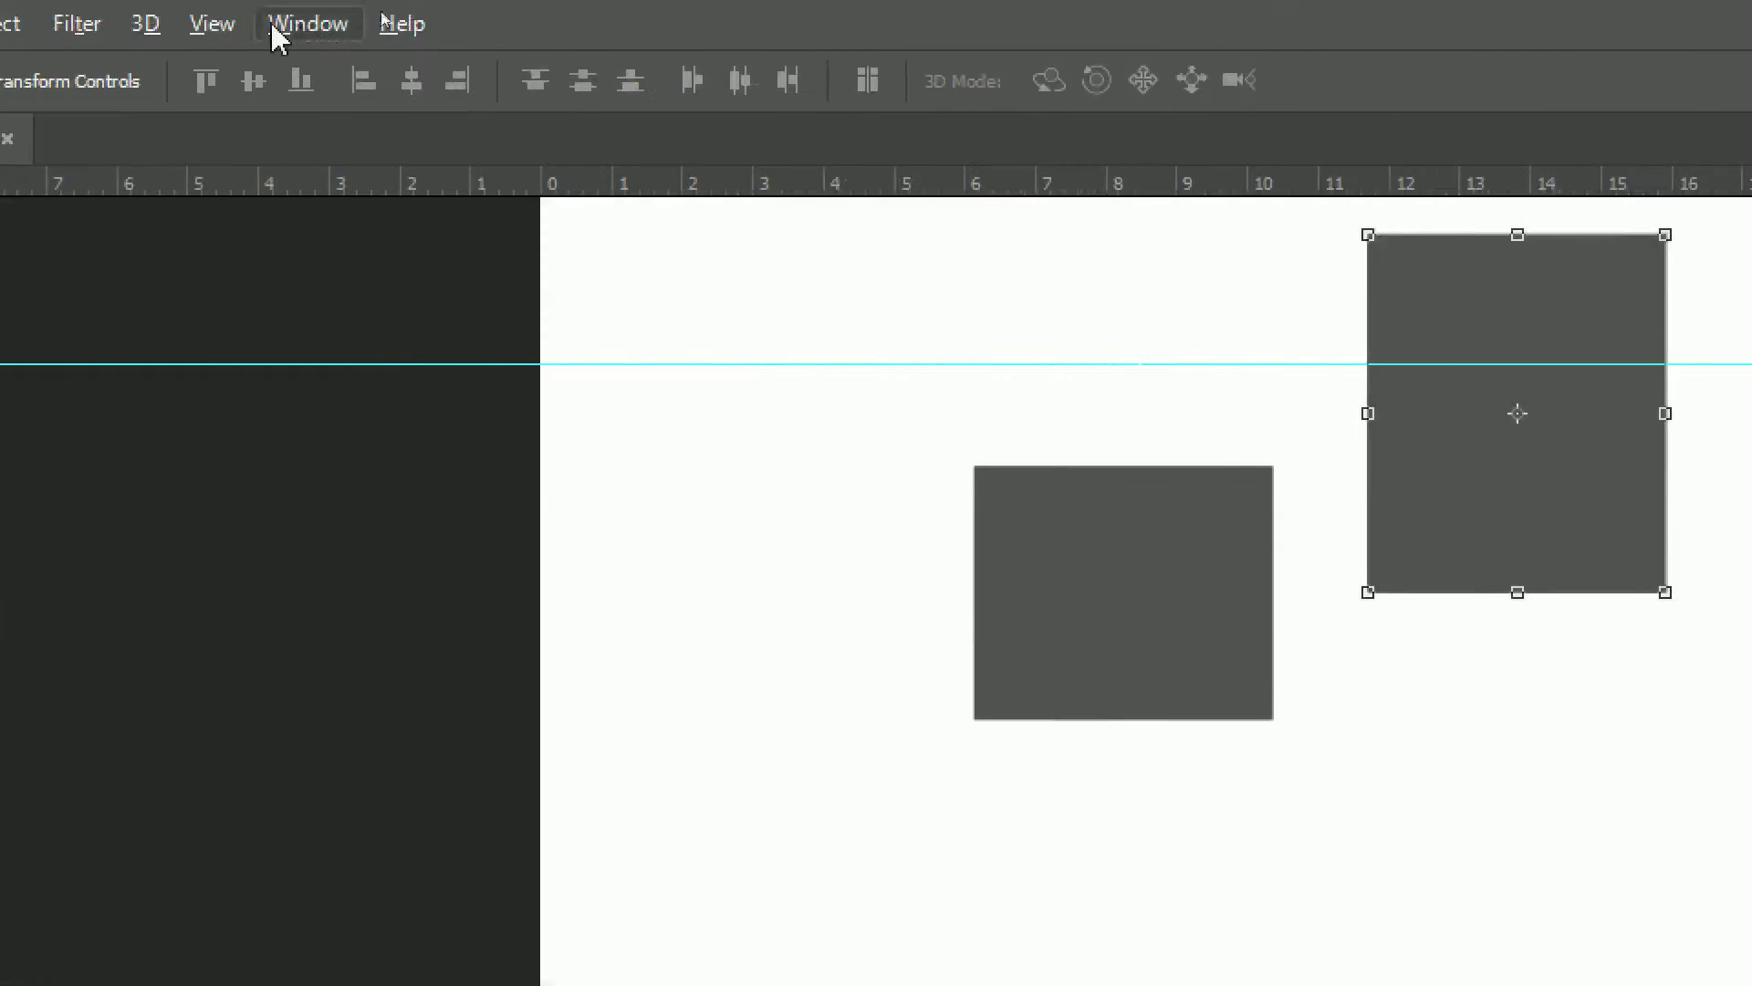
- Add a vertical guide at 2 cm, then lock the guides
left_click(212, 24)
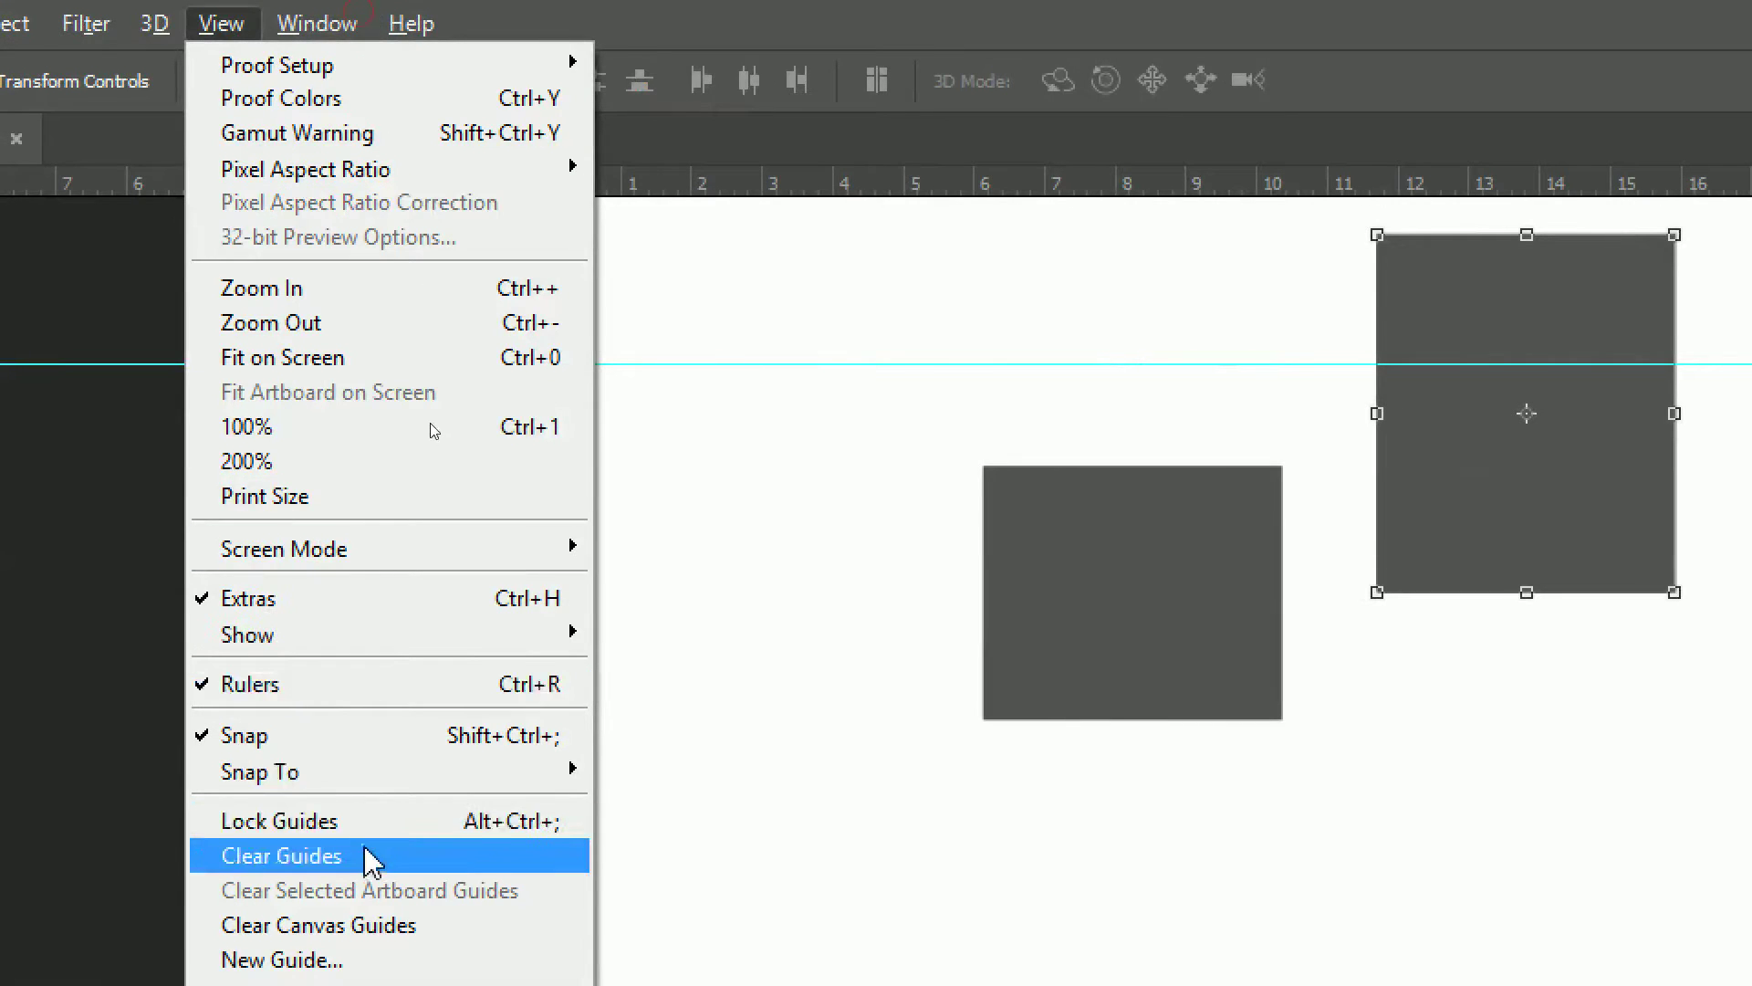
left_click(327, 869)
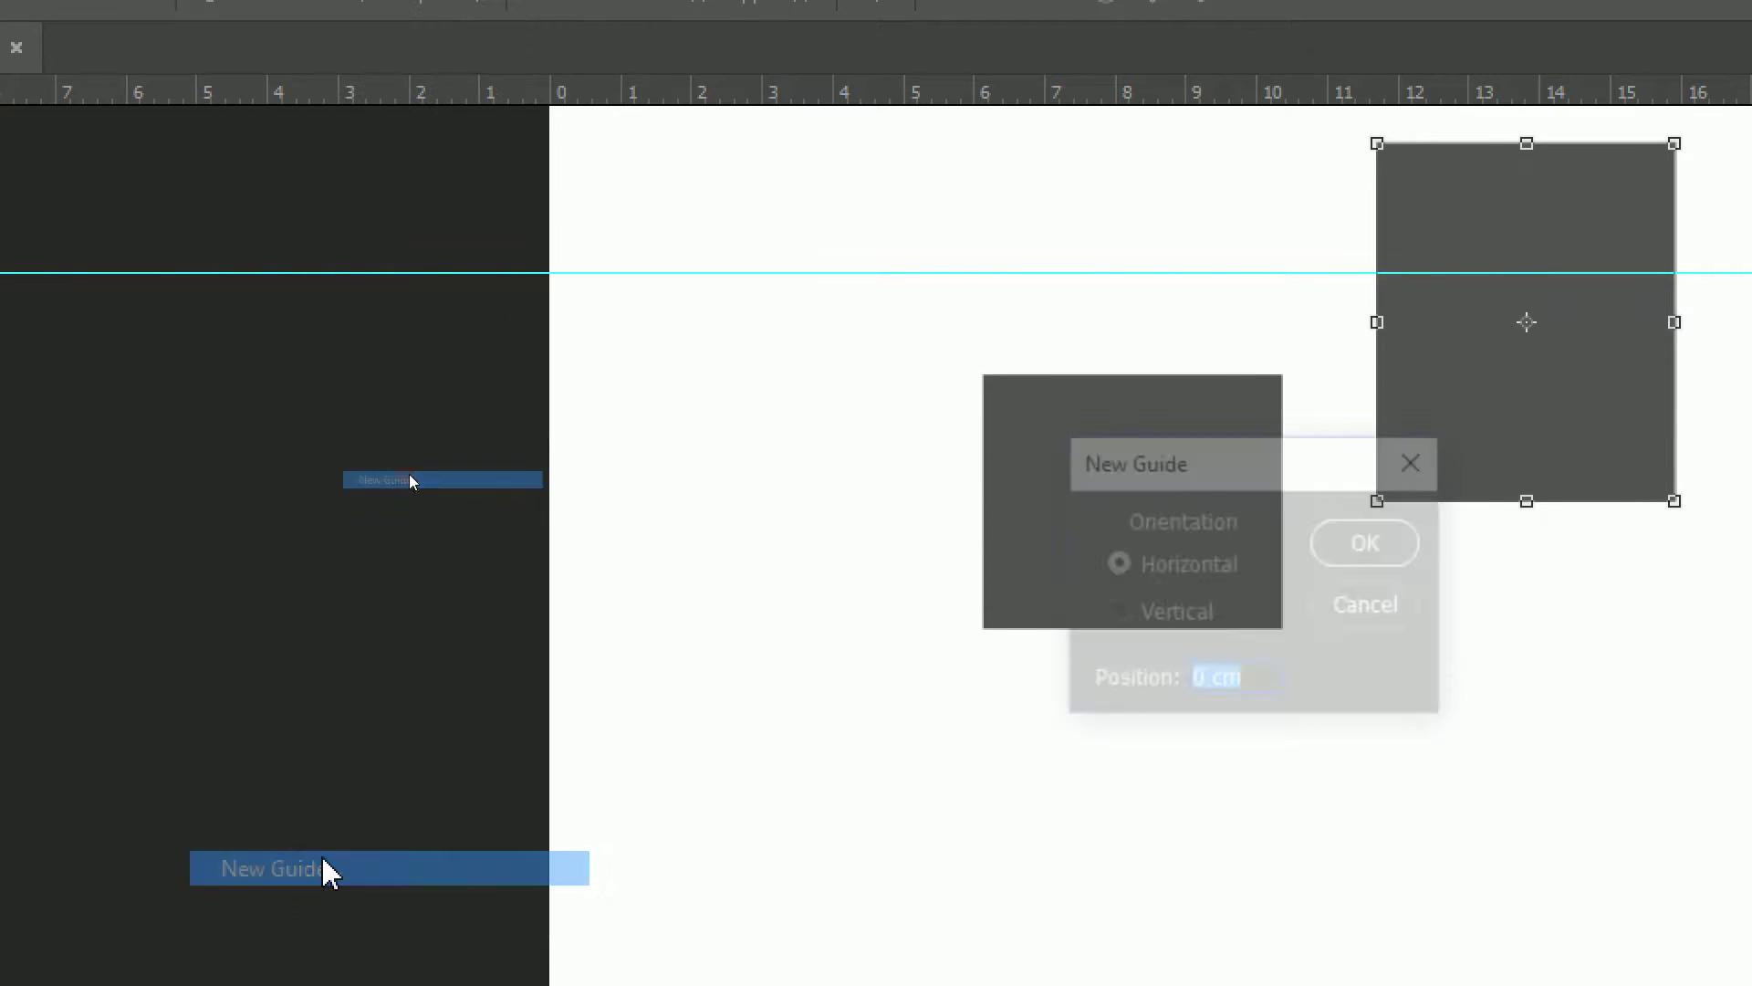
left_click(1145, 618)
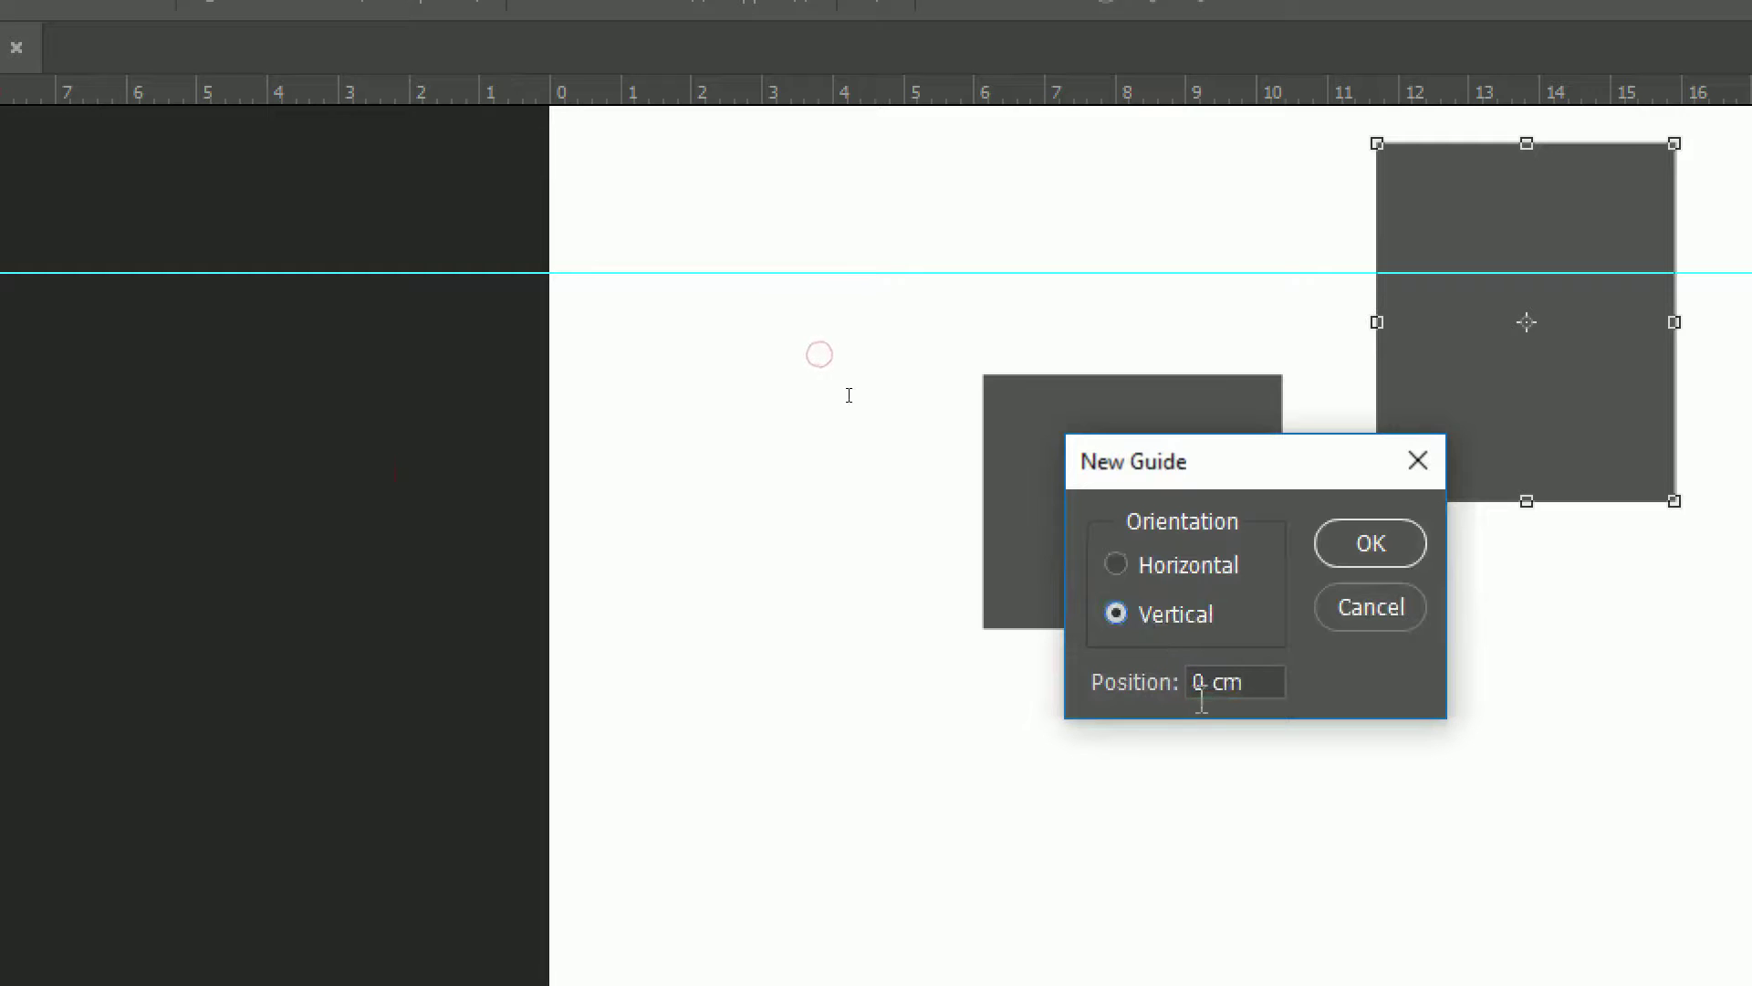
left_click(1154, 691)
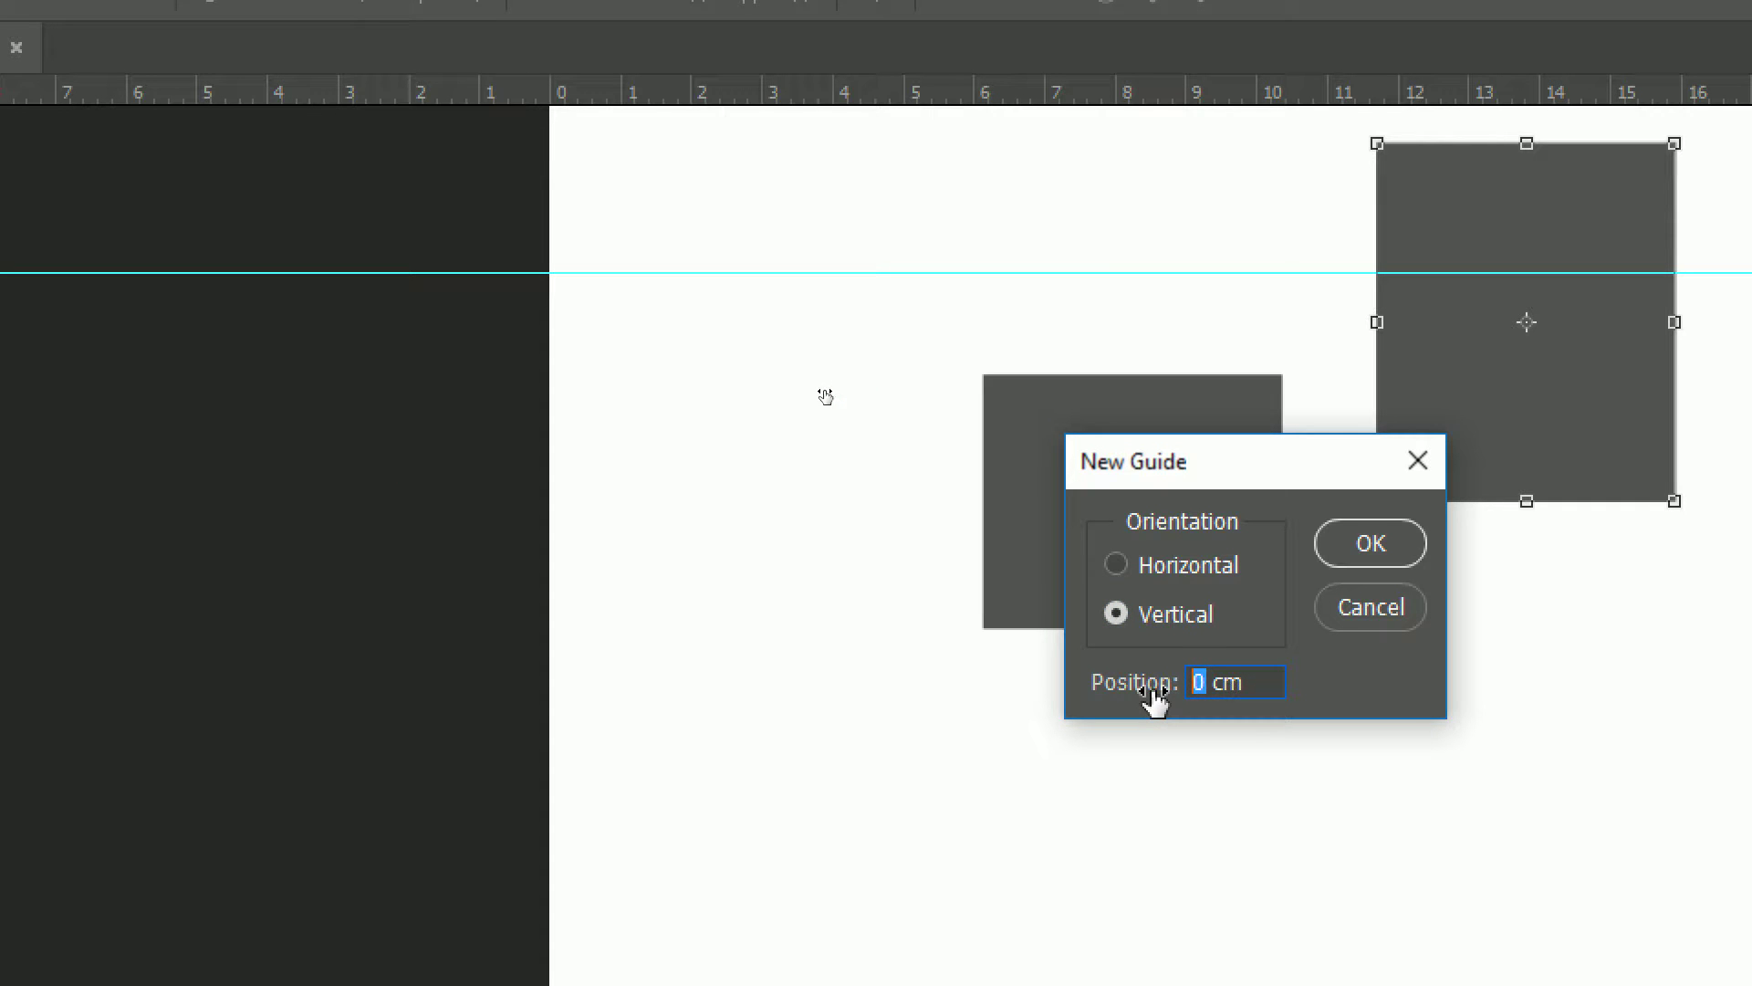
type("2")
left_click(1374, 545)
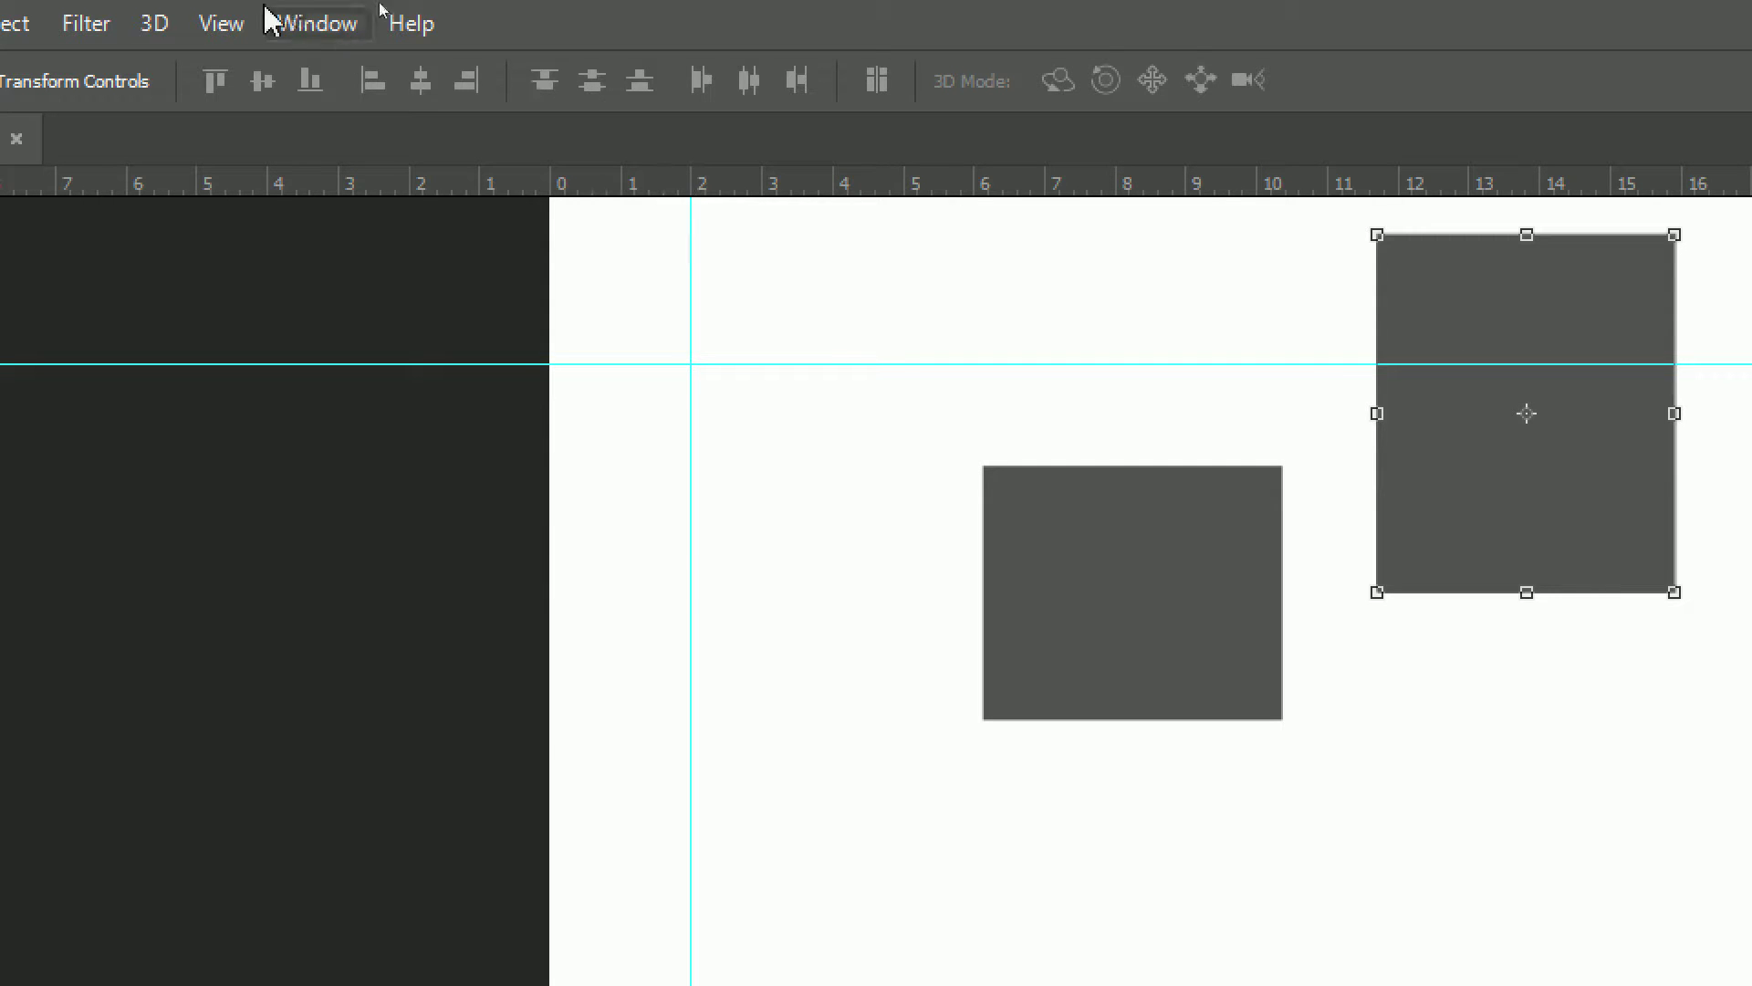
left_click(230, 29)
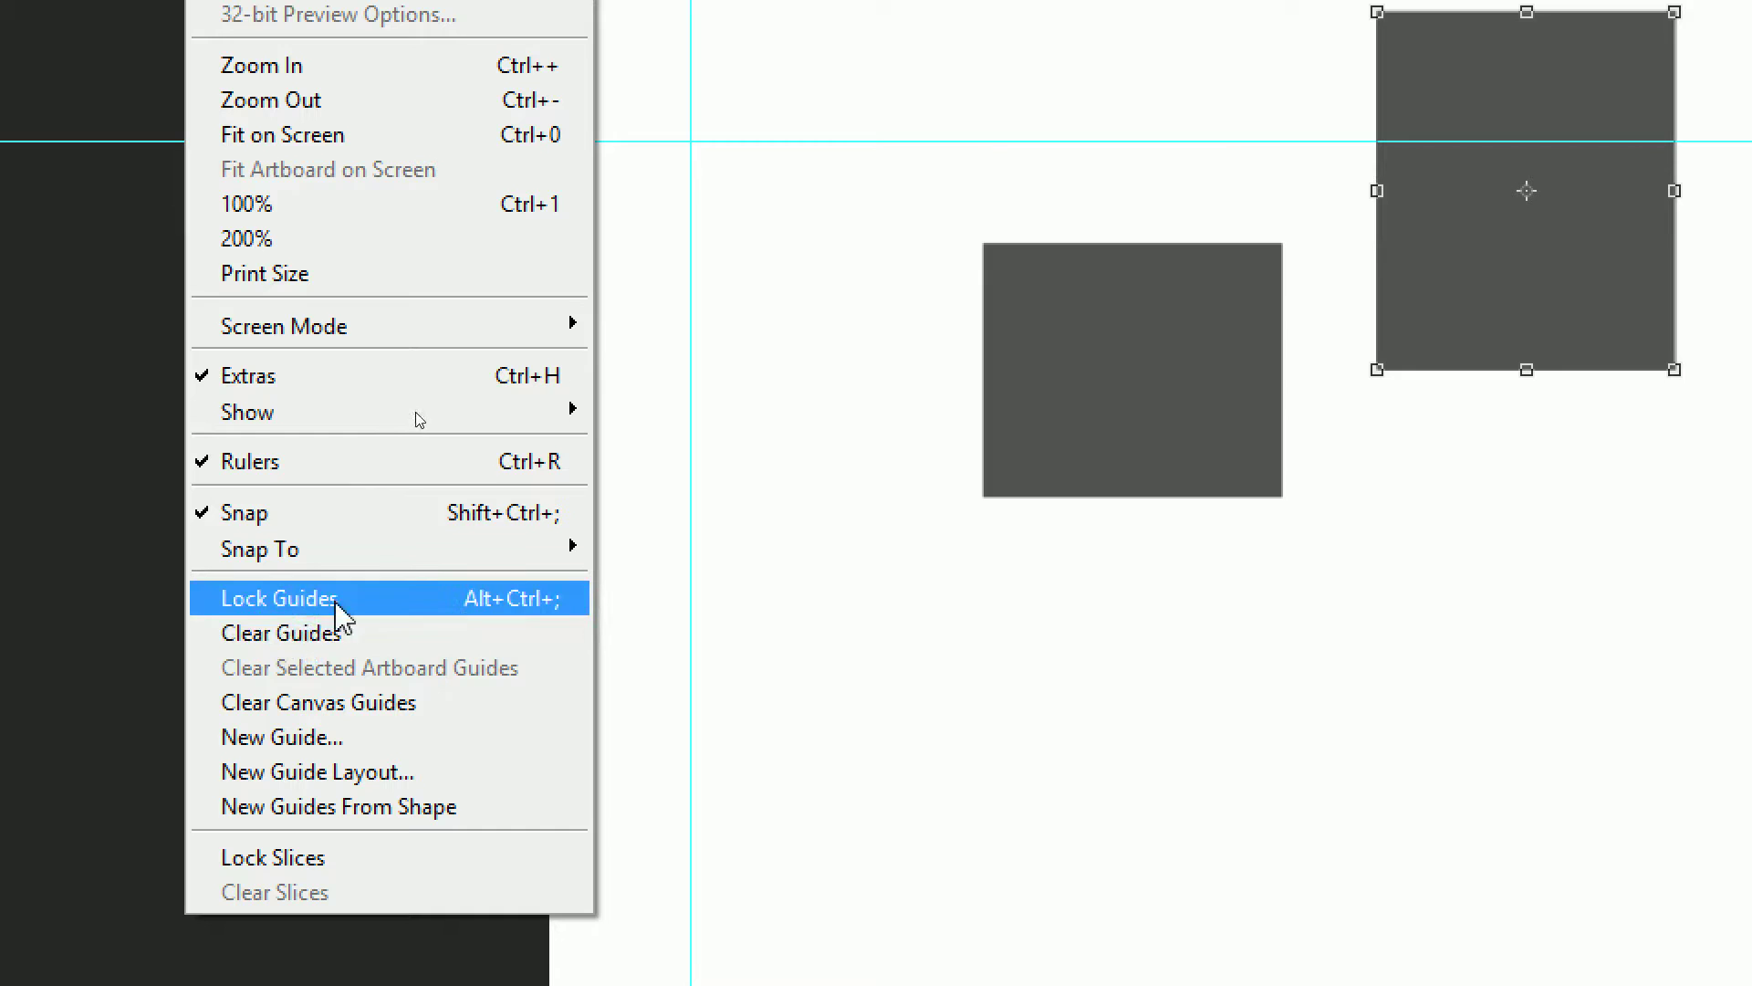
left_click(283, 632)
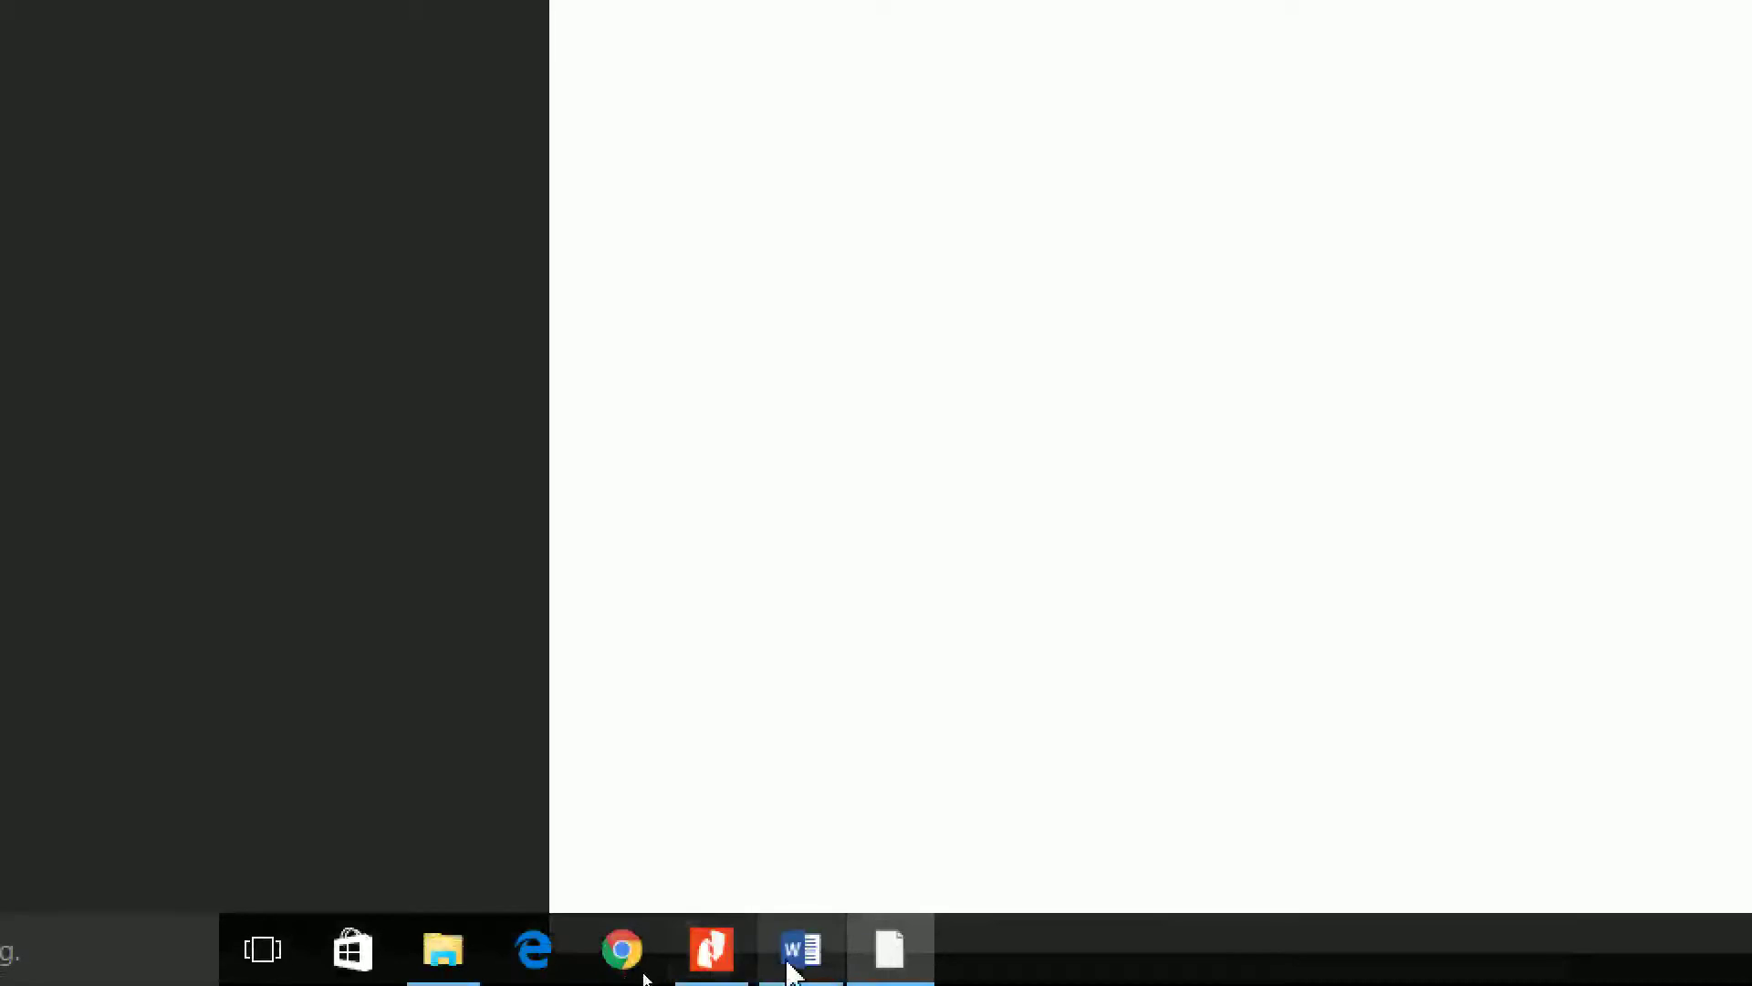
- Switch to the Word notes and highlight the section 5 View menu heading
left_click(794, 953)
scroll(743, 266, "up", 2)
scroll(821, 228, "up", 3)
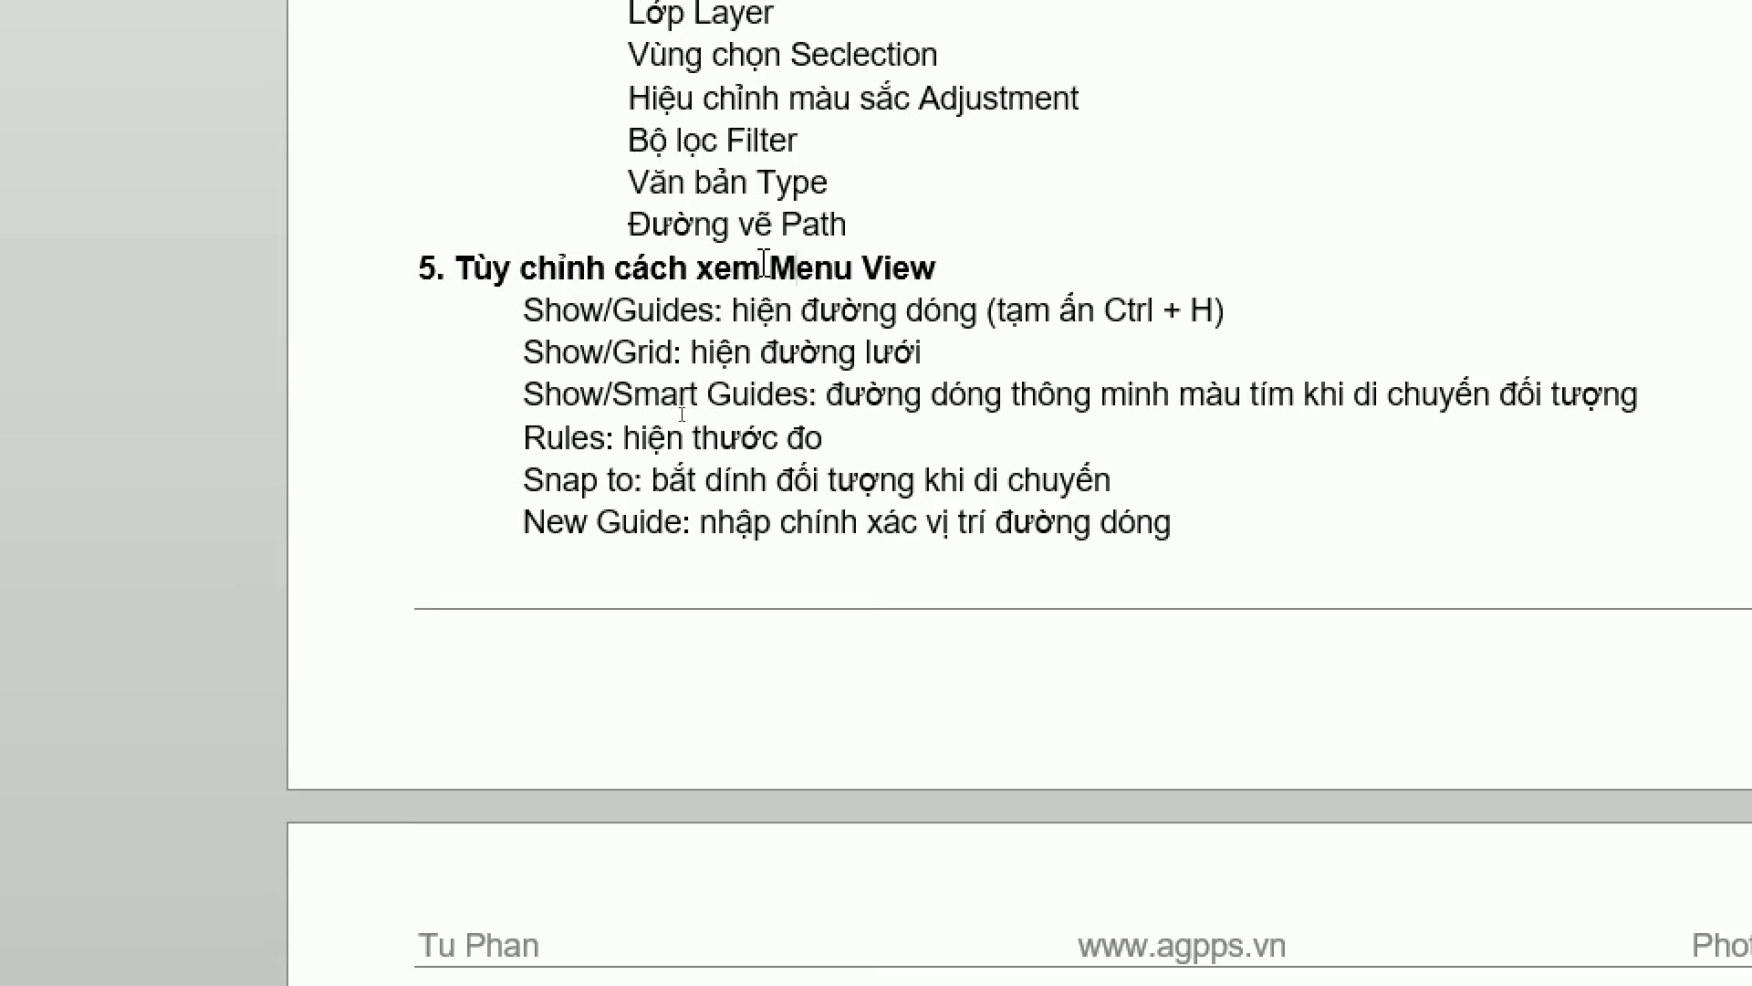
left_click_drag(696, 268, 933, 268)
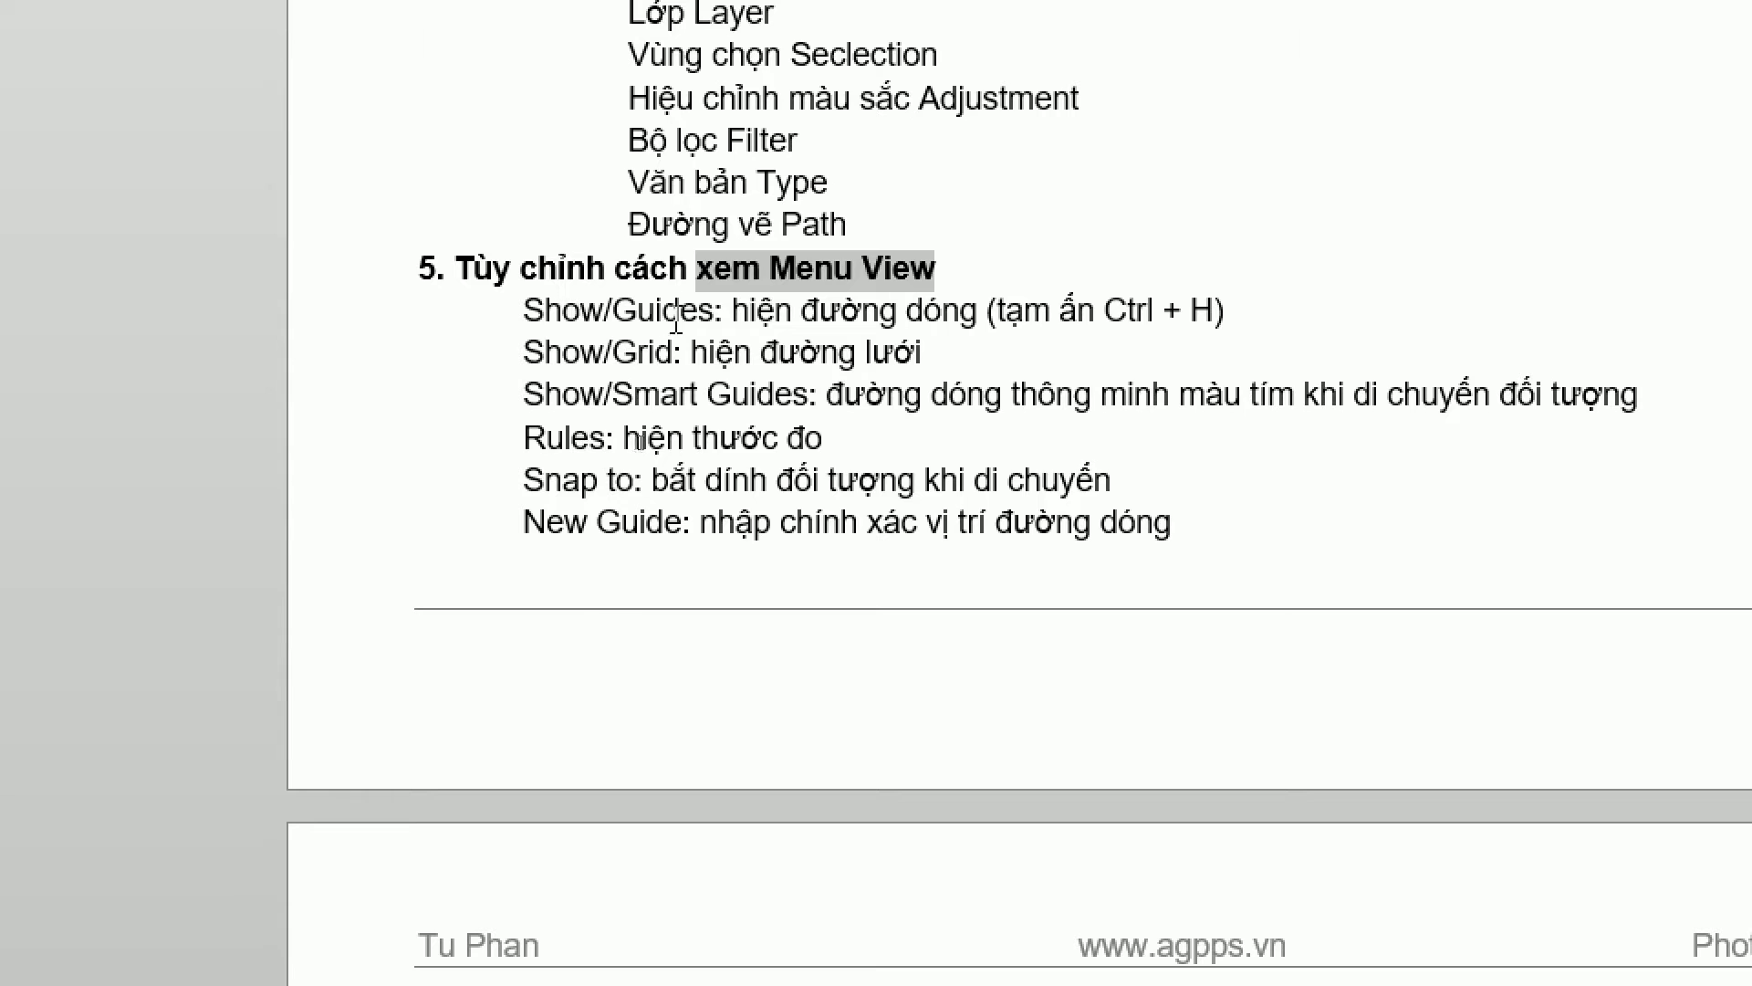
- Highlight the Show/Guides, Smart Guides, Rules and Snap to notes, then scroll to section 6
left_click_drag(677, 320, 525, 315)
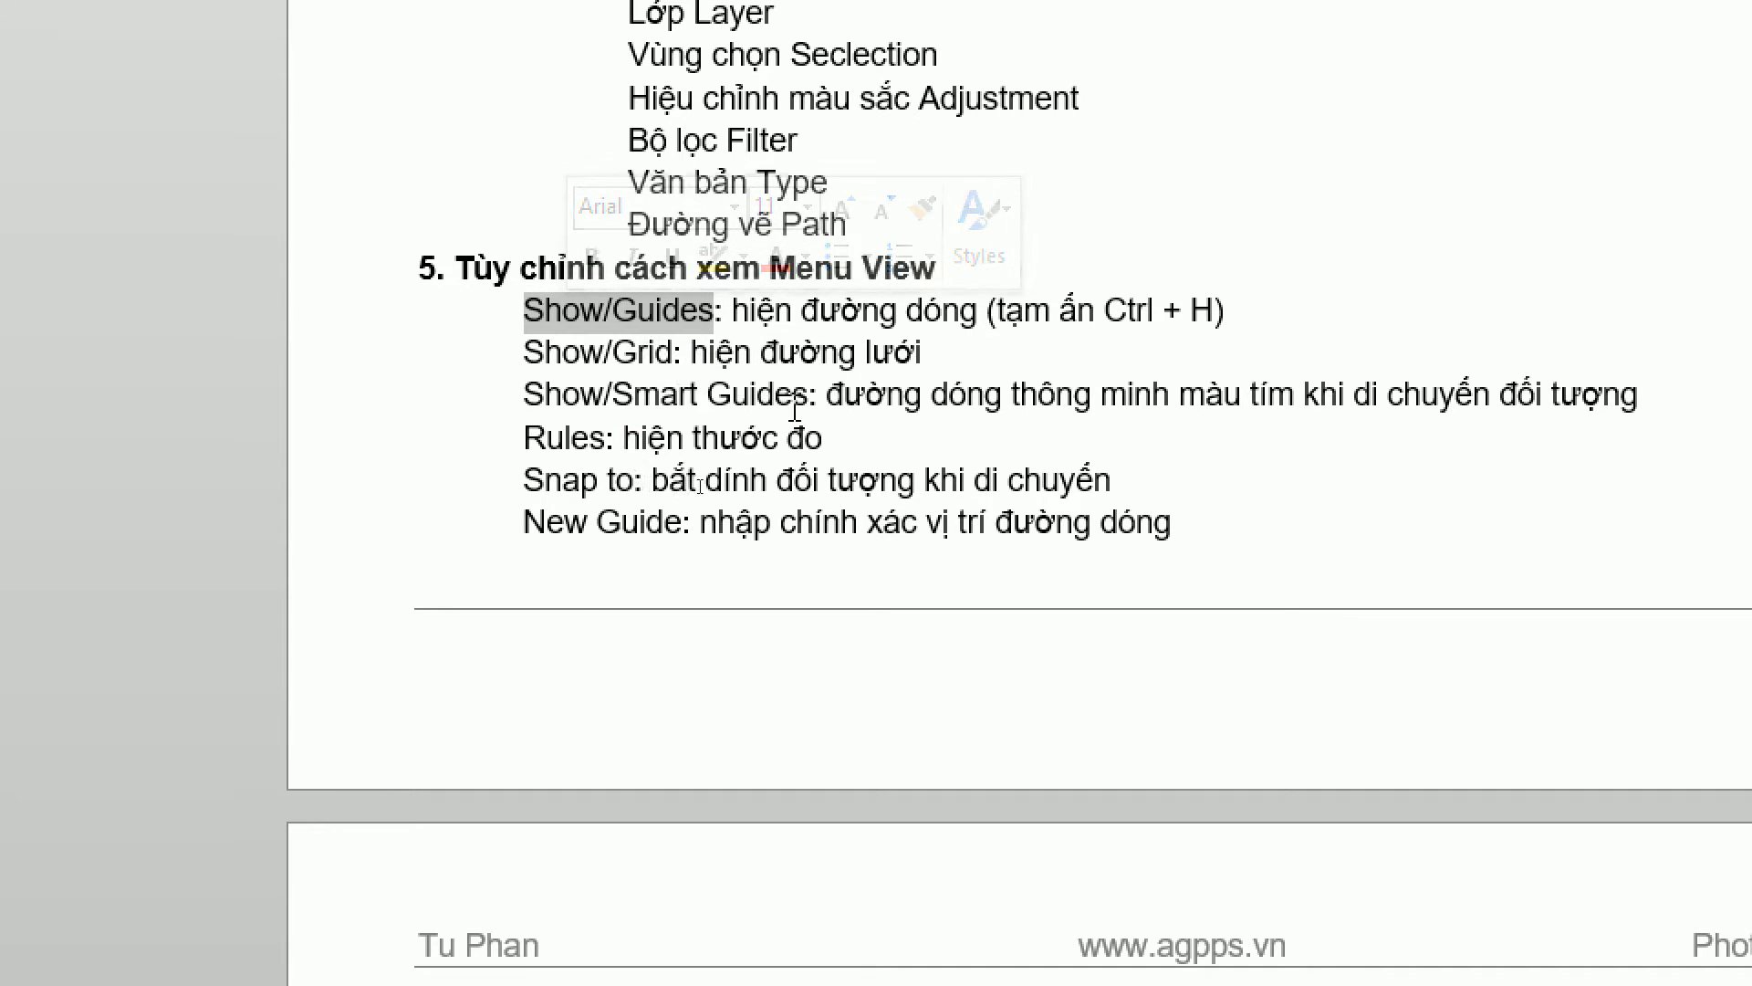
left_click_drag(809, 401, 611, 401)
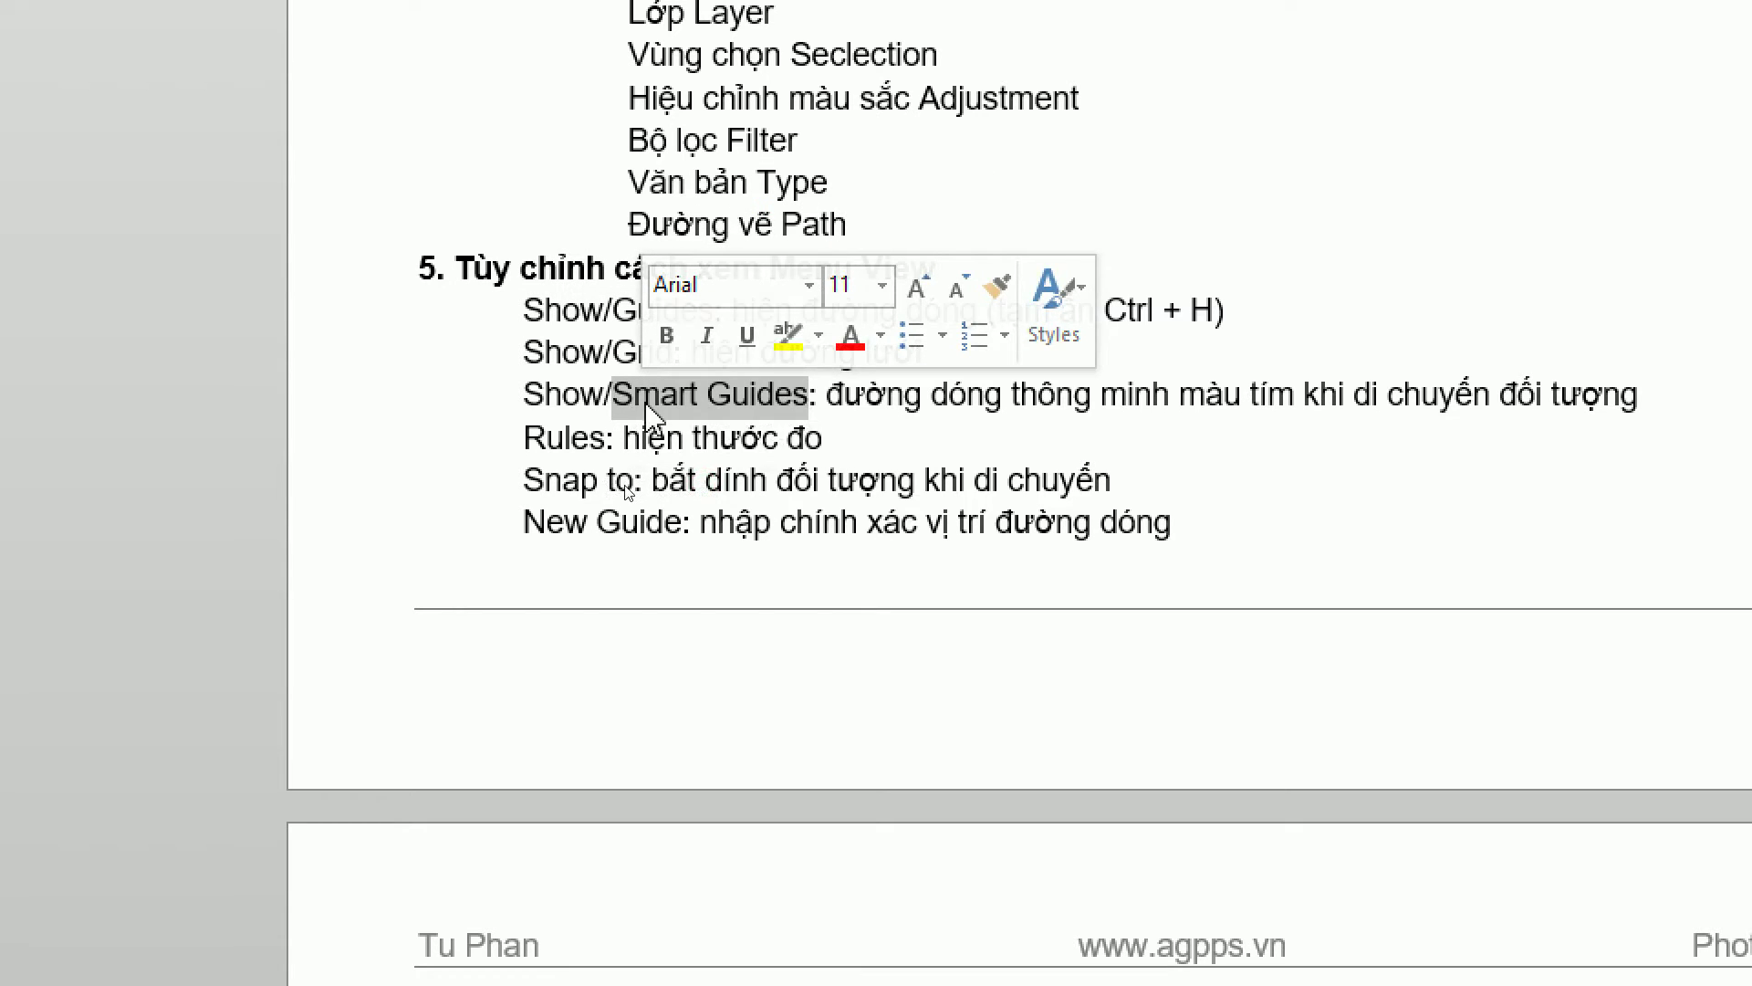
left_click_drag(605, 450, 525, 452)
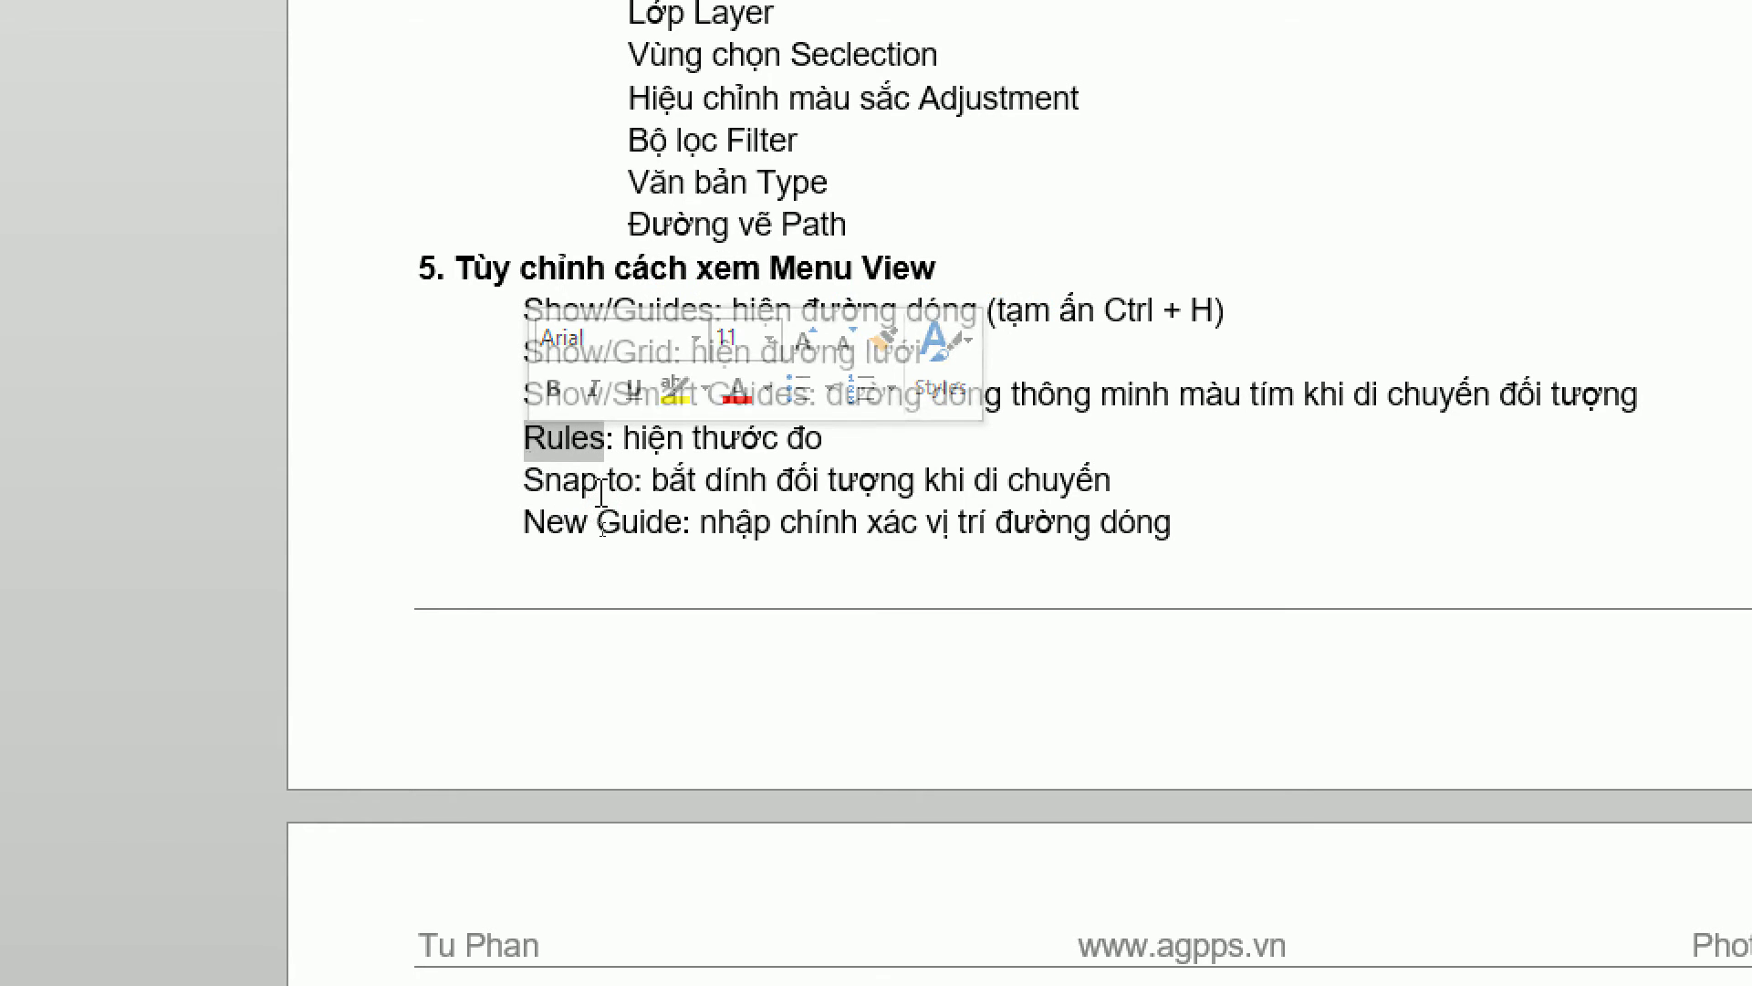
left_click_drag(634, 481, 524, 481)
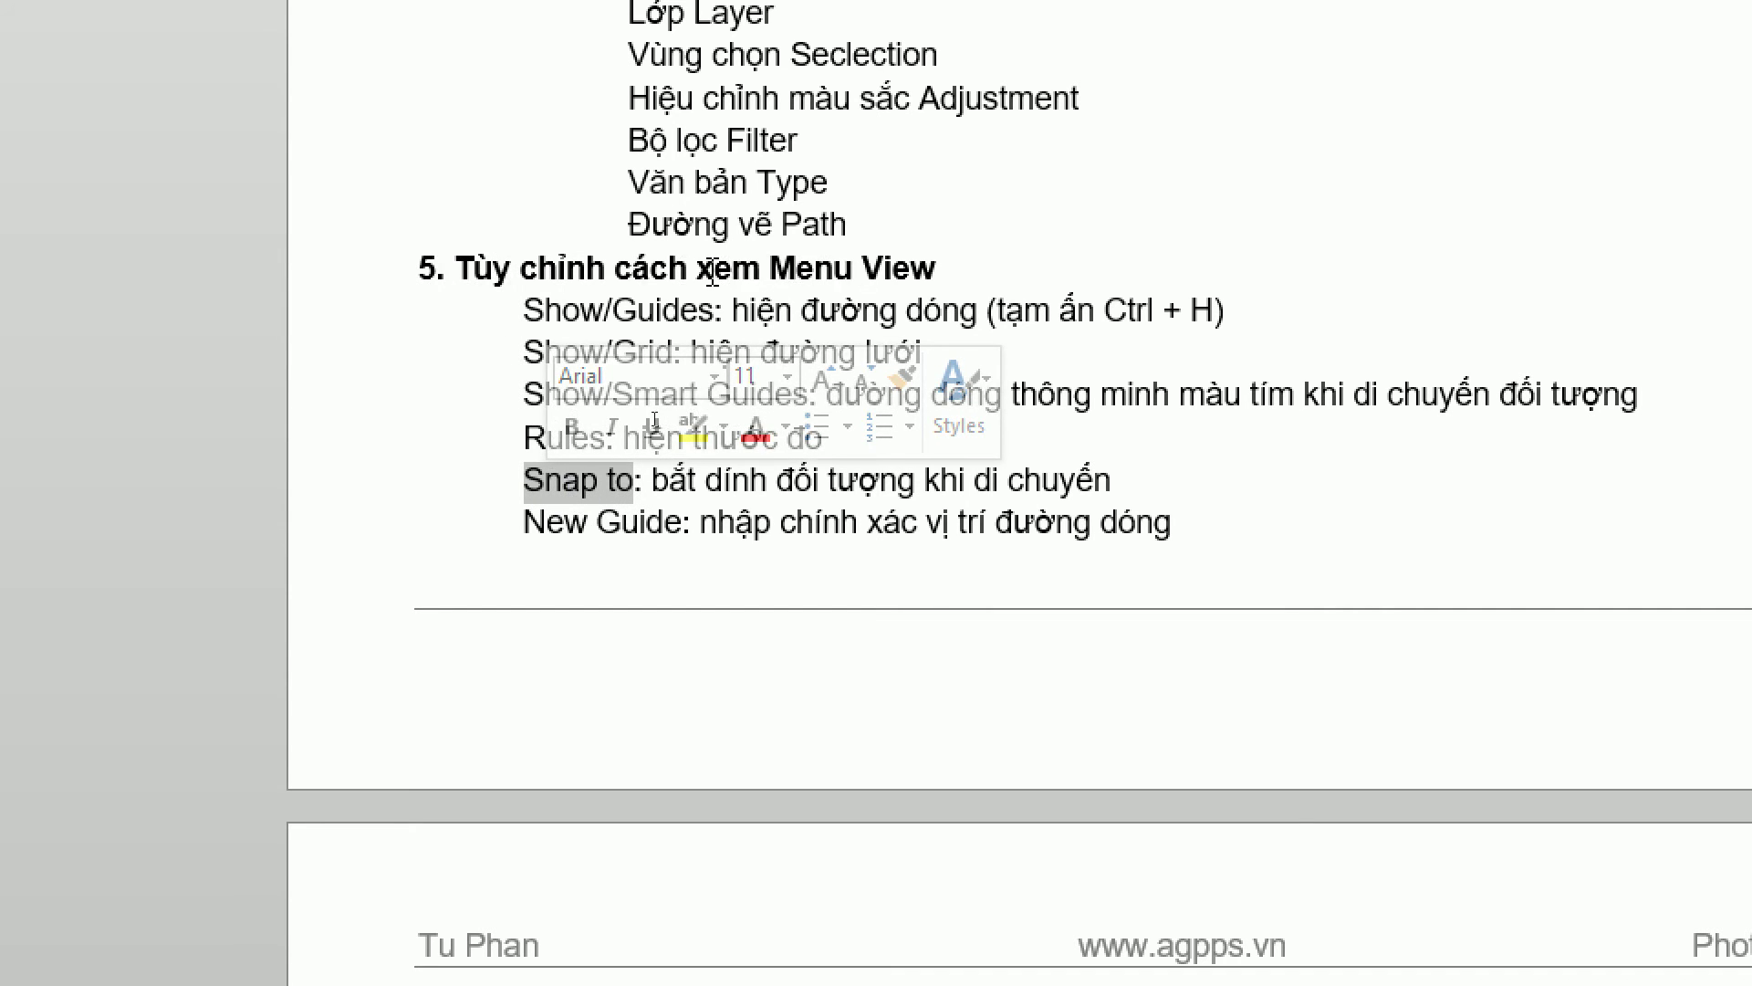
scroll(584, 438, "down", 5)
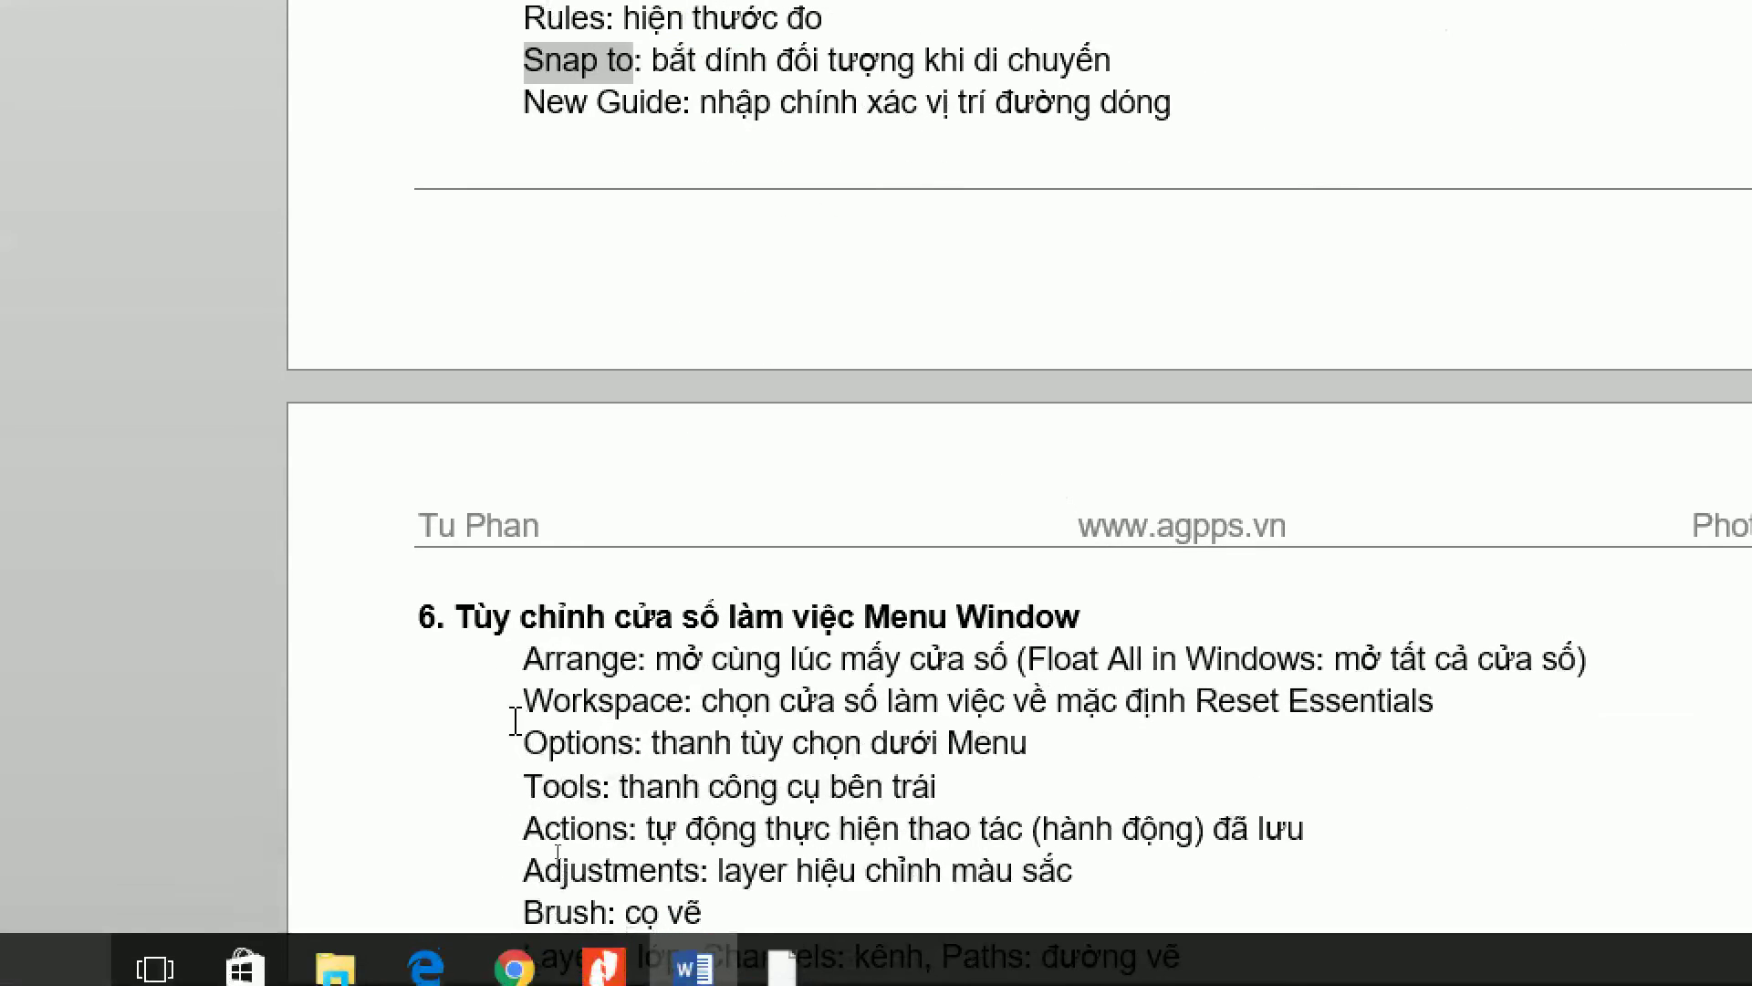